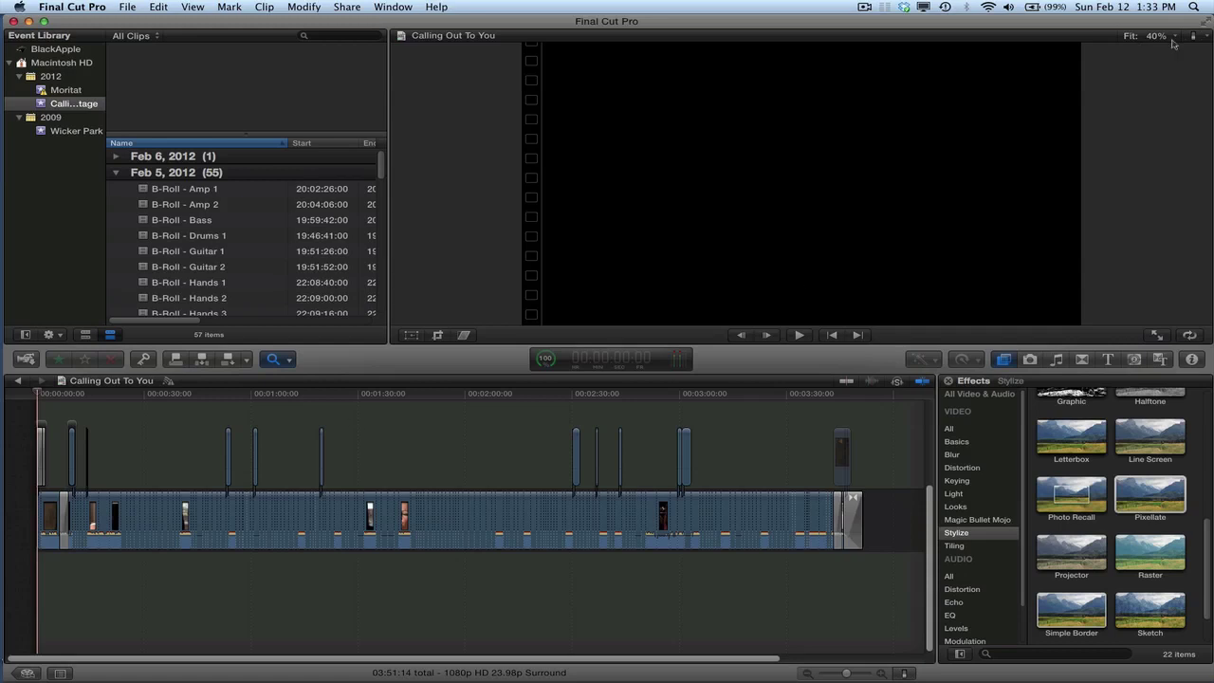
# Step: Show the Angle Viewer, check the Window/Bridge bank, and return to the Performance angles bank
pyautogui.click(1206, 37)
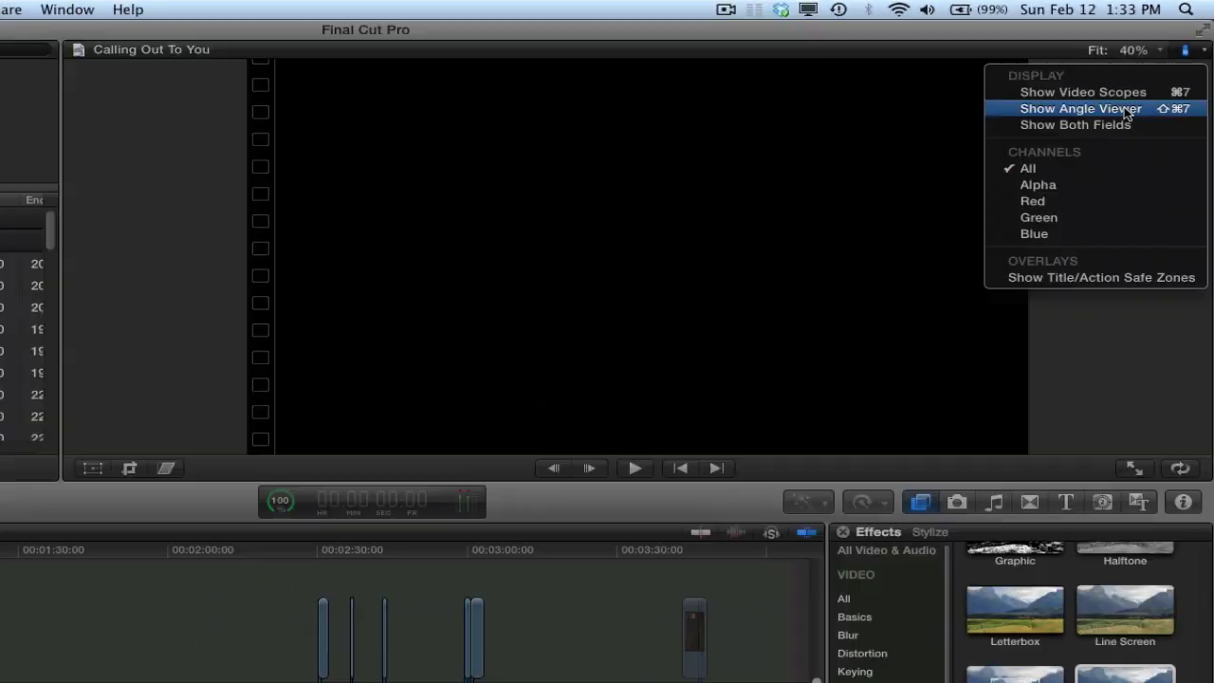
pyautogui.click(1016, 237)
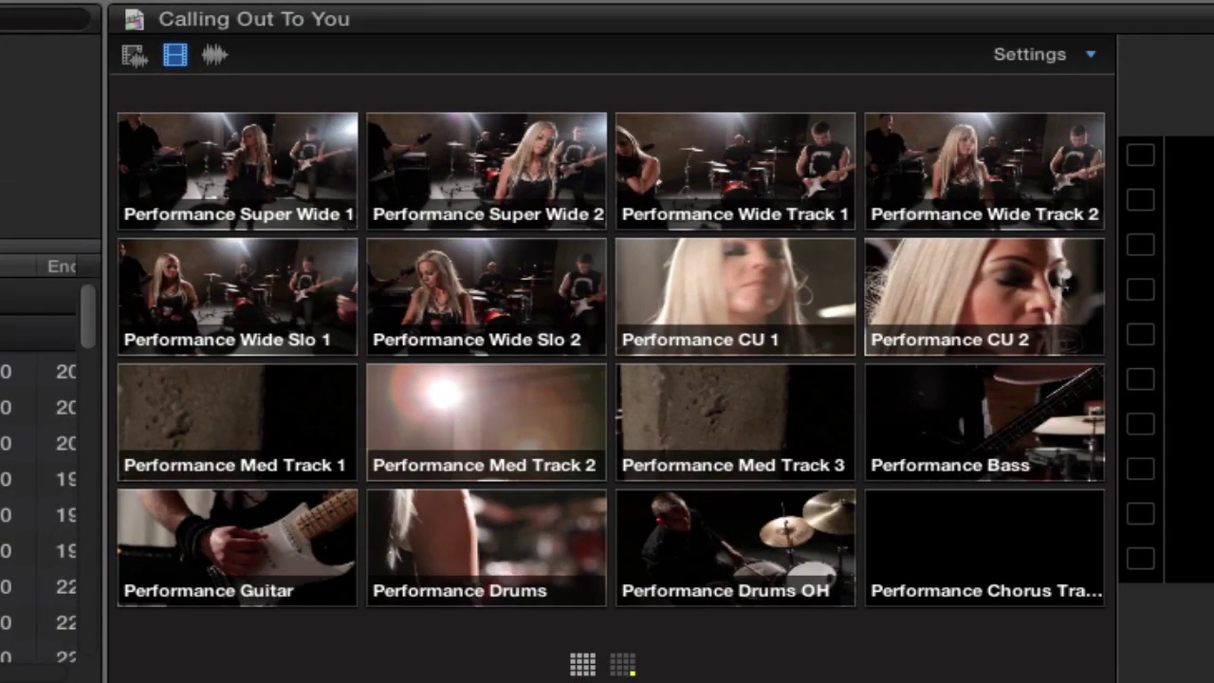
pyautogui.click(623, 664)
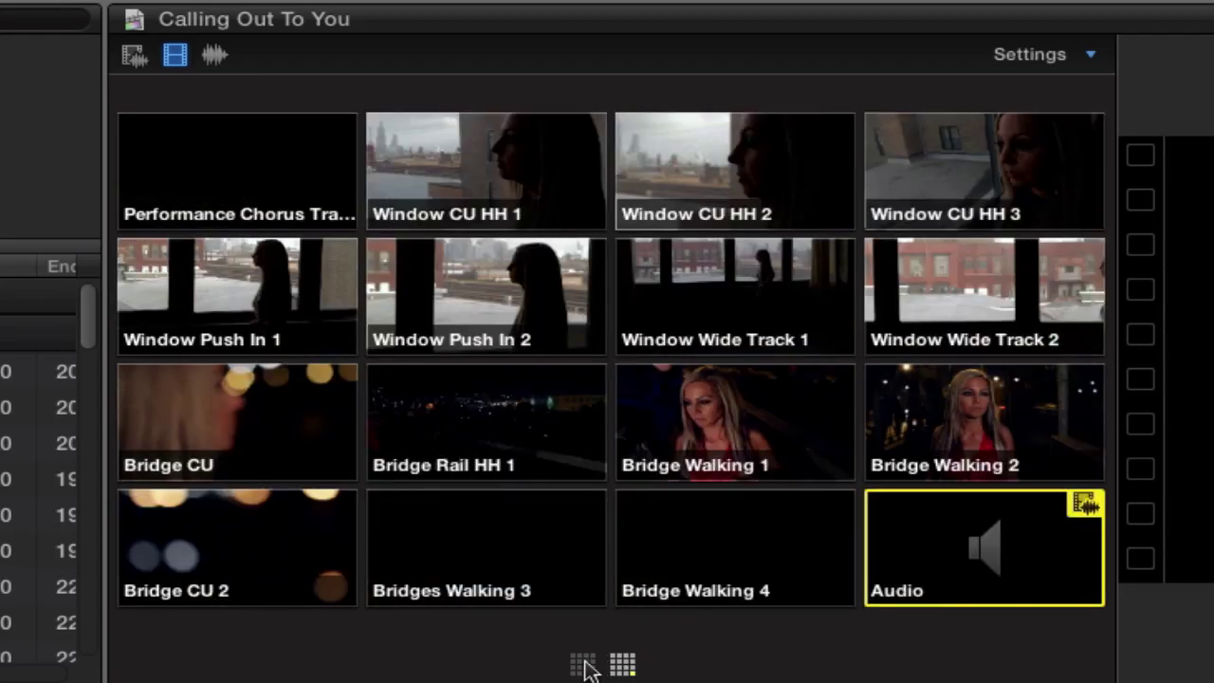
pyautogui.click(582, 665)
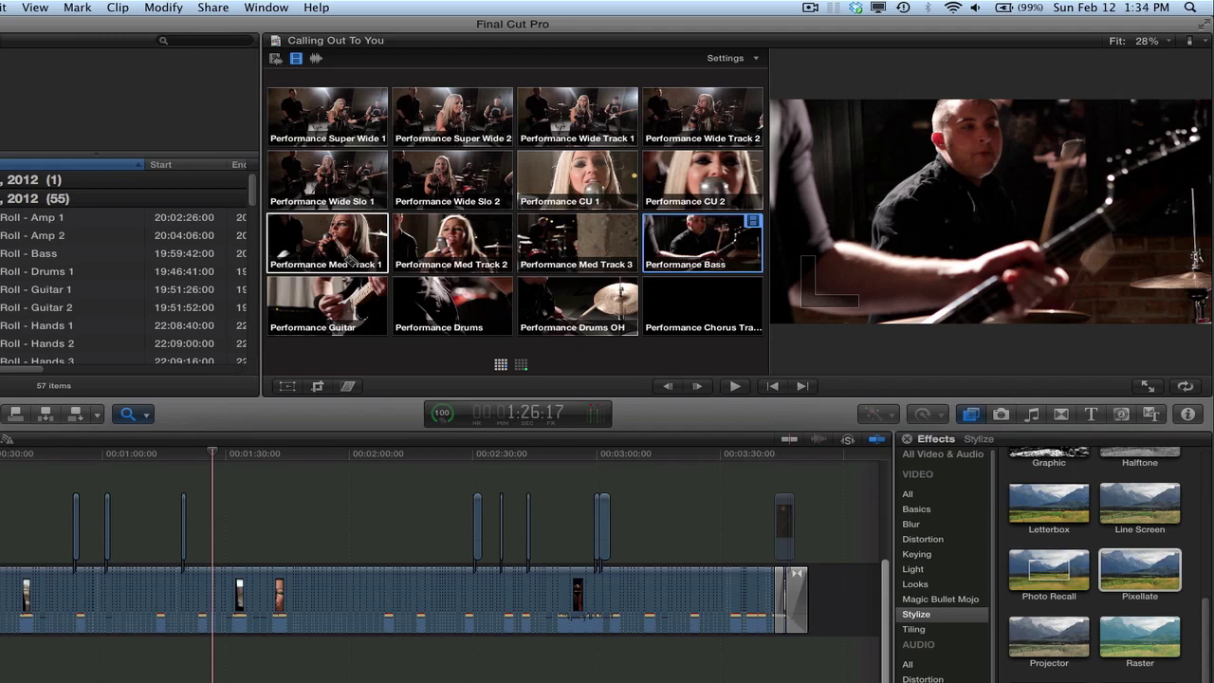
# Step: Play the song and cut live to Performance CU 1, stopping playback at 2:01:07
pyautogui.press('space')
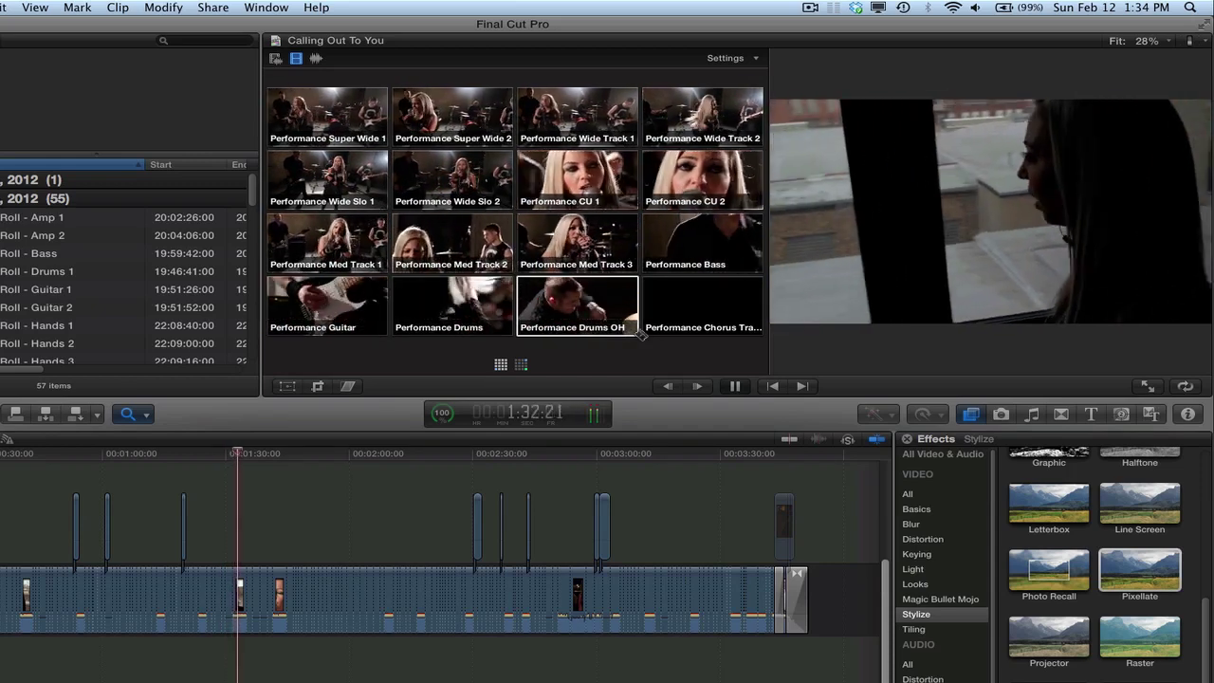
pyautogui.click(520, 365)
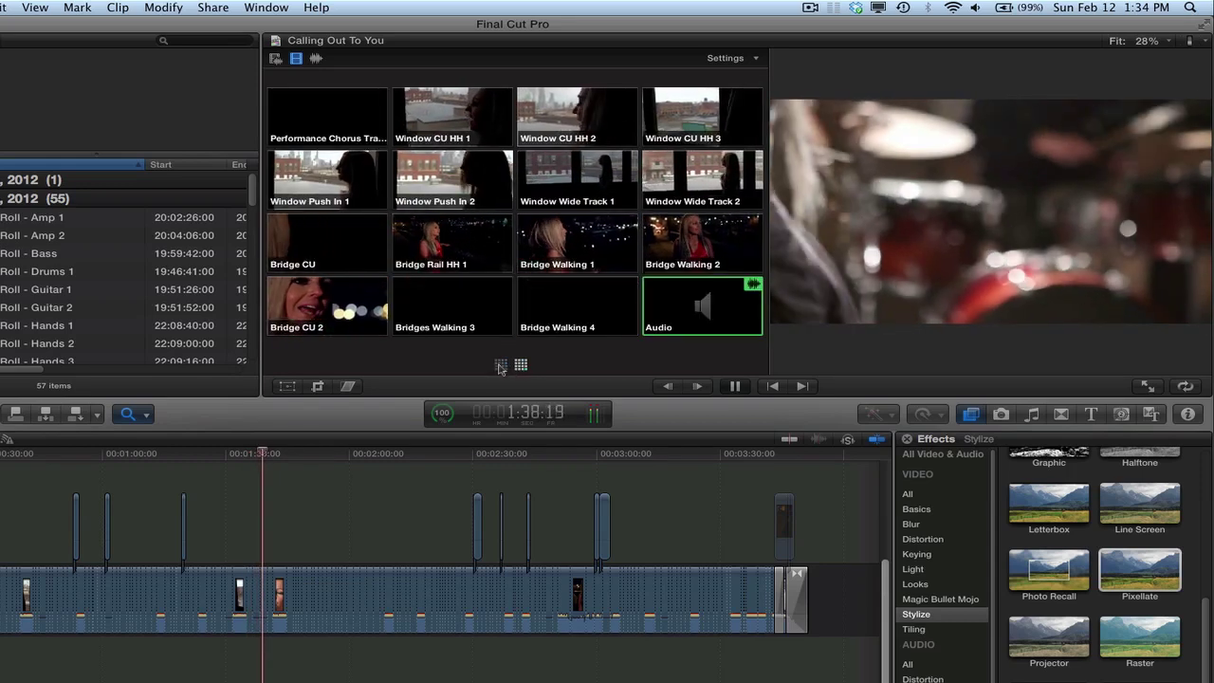
pyautogui.click(501, 365)
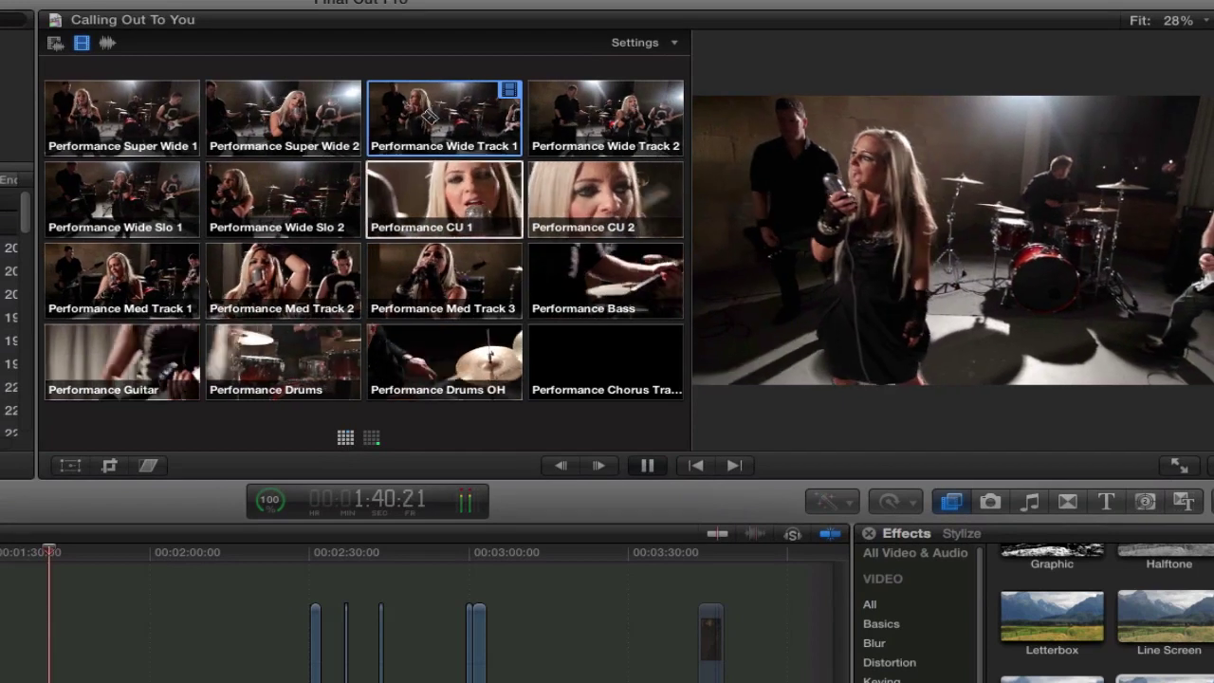
pyautogui.click(444, 199)
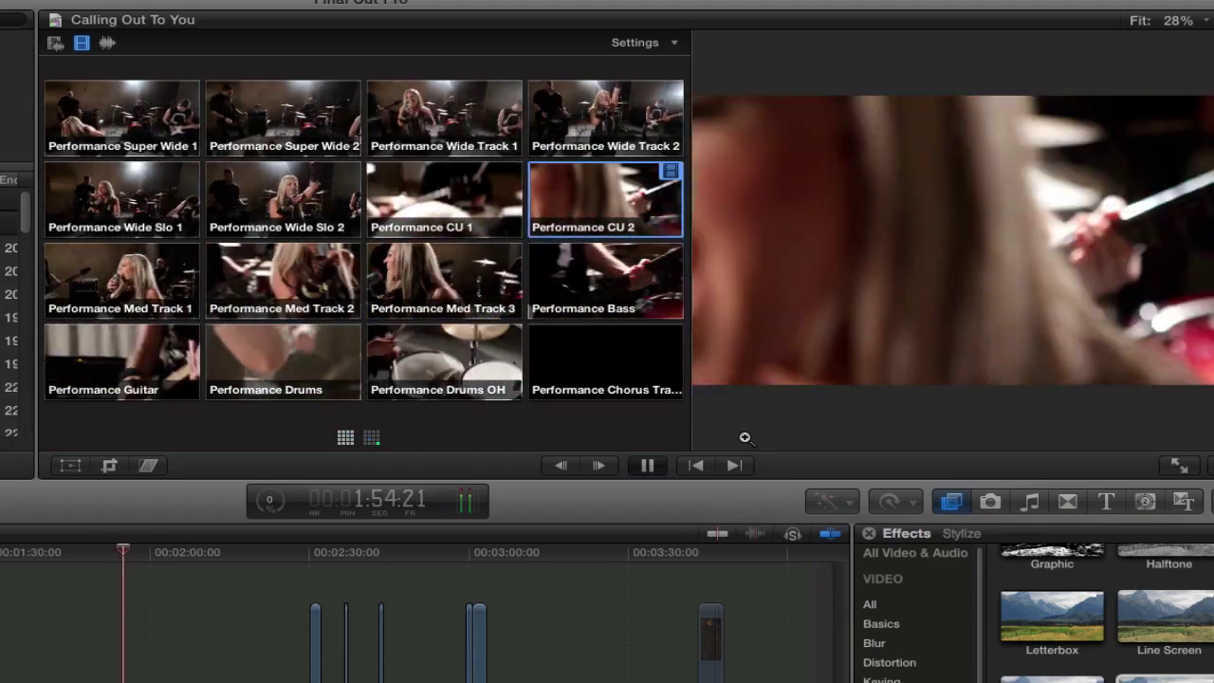
pyautogui.click(371, 437)
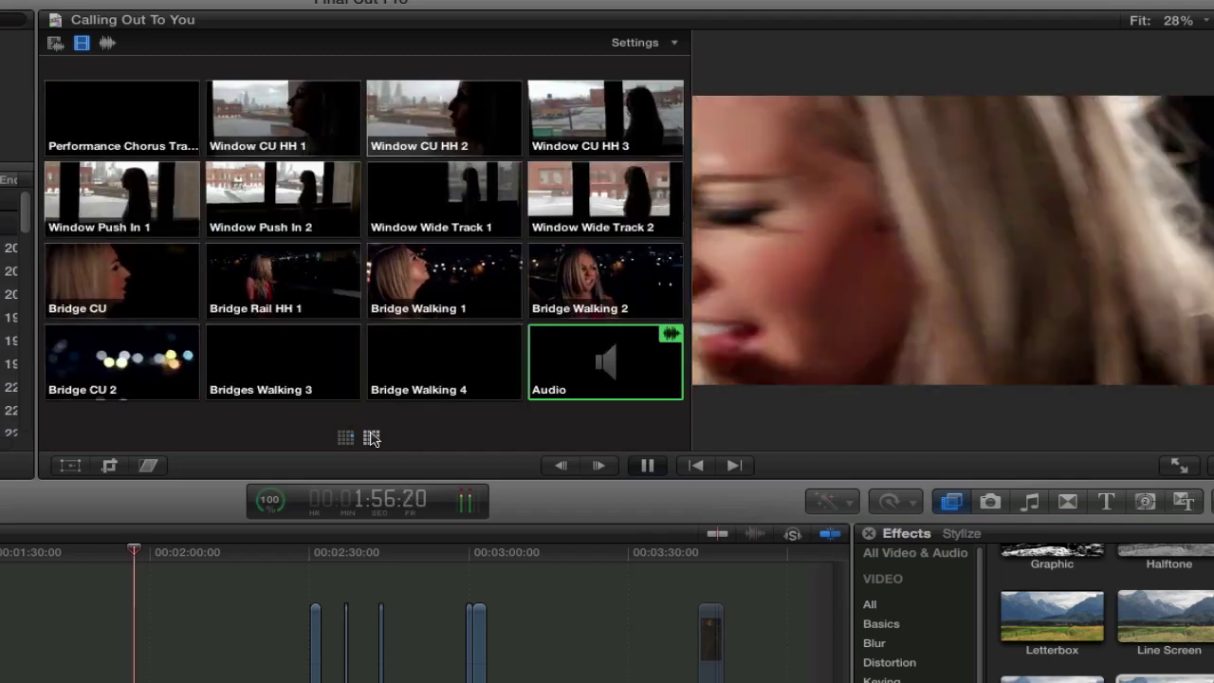
pyautogui.click(345, 438)
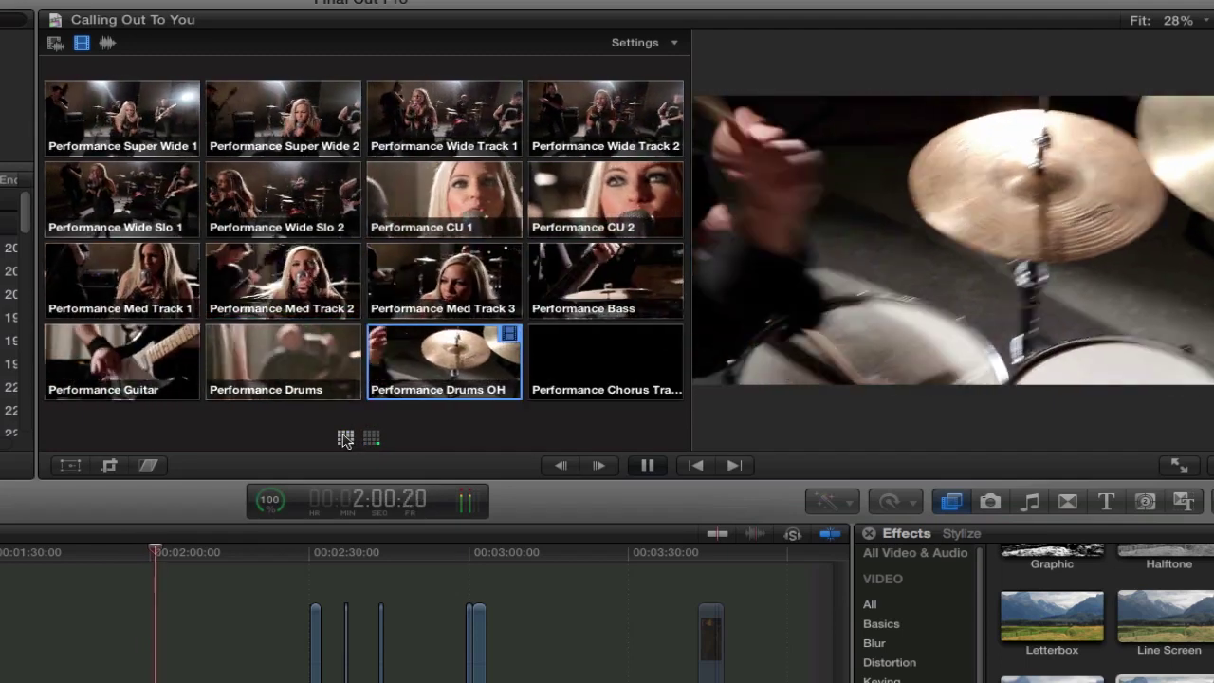
pyautogui.press('space')
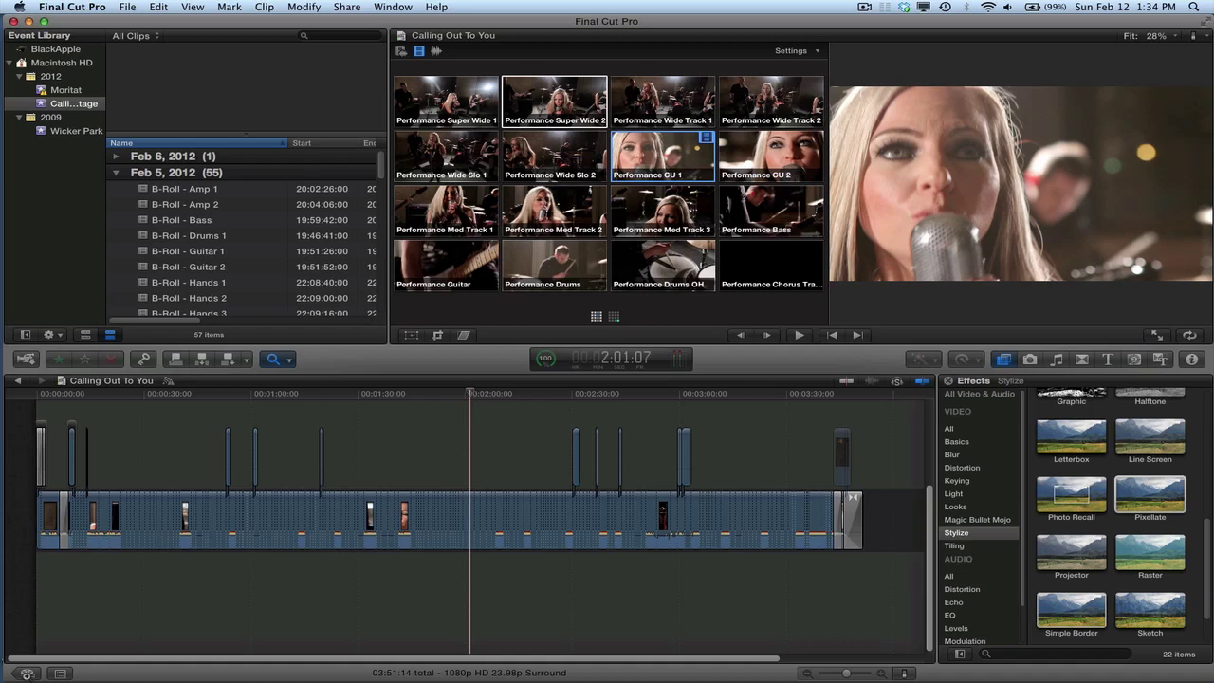
# Step: Open the empty Multiclip Video project from the Project Library and browse the event's clips
pyautogui.press('super+0')
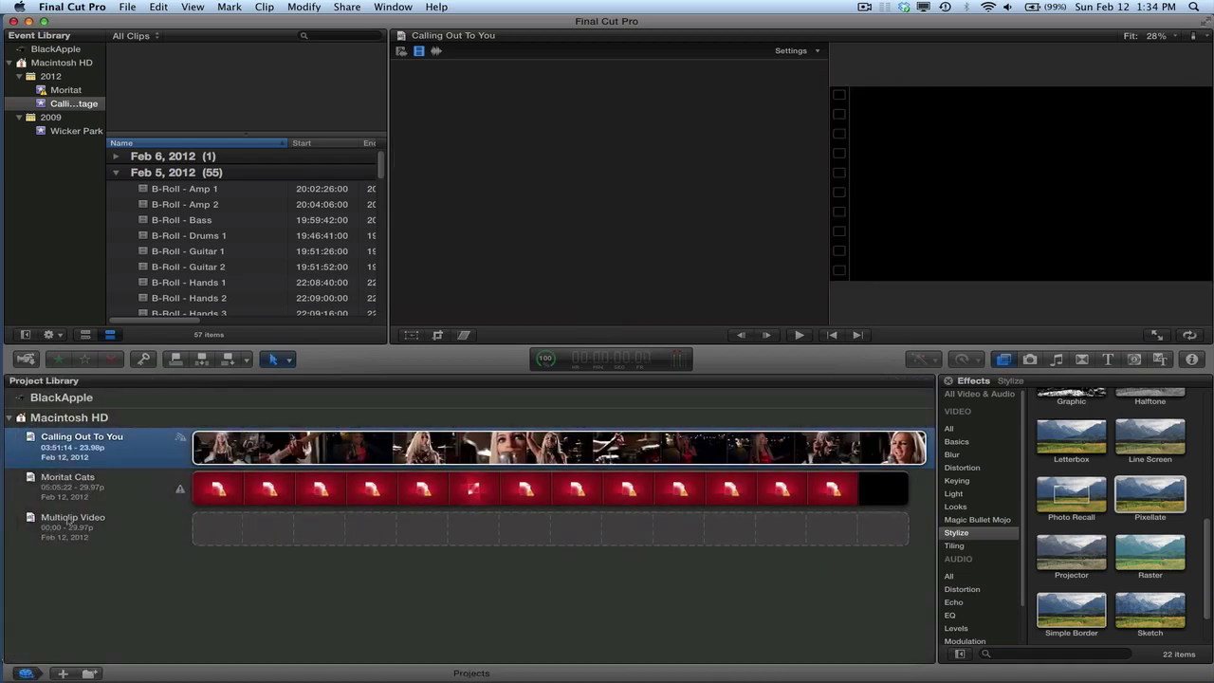
pyautogui.doubleClick(69, 520)
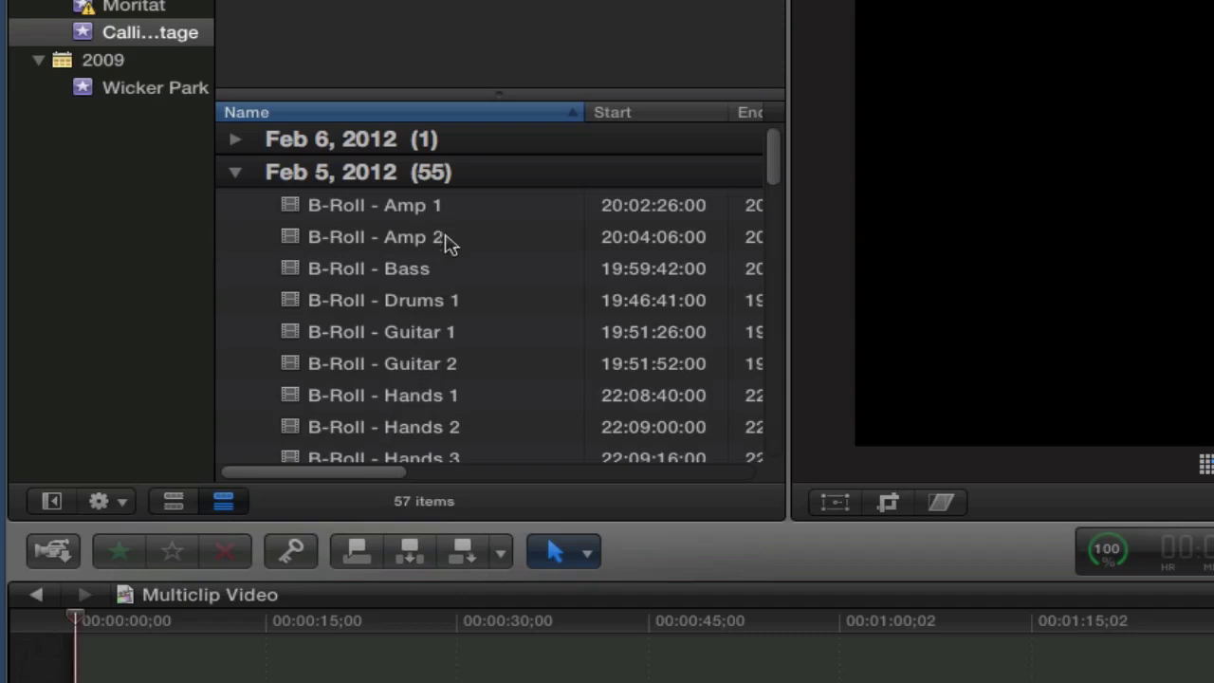
pyautogui.scroll(-15, 444, 229)
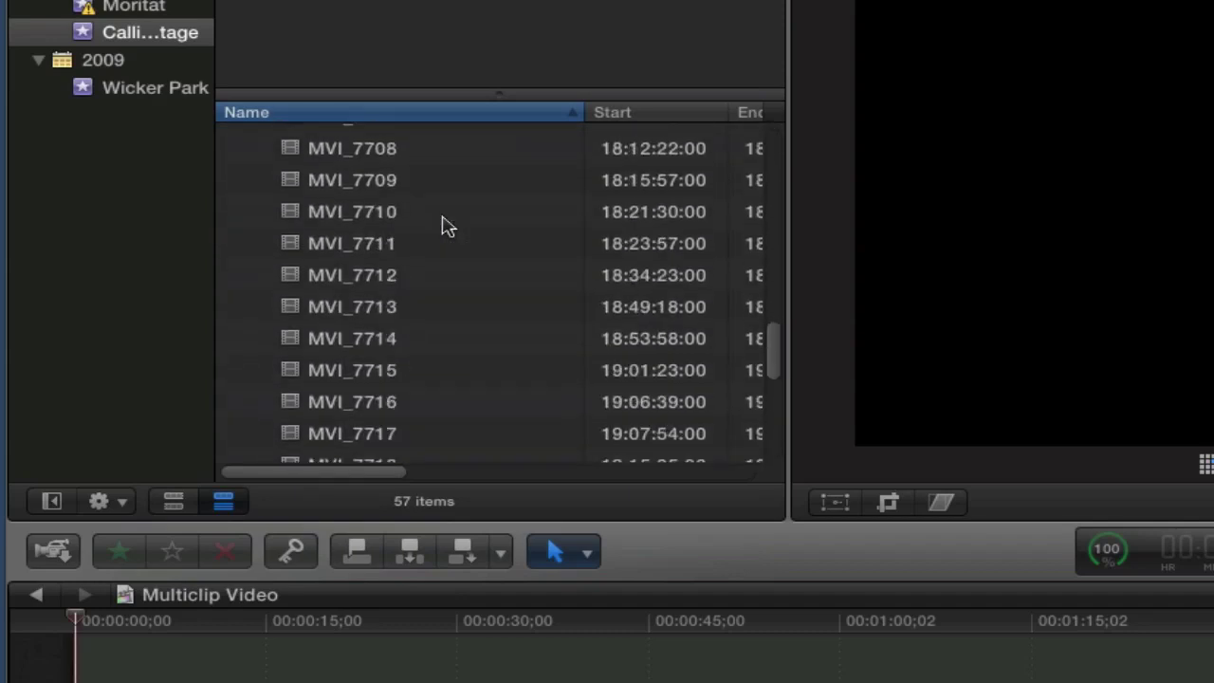
pyautogui.scroll(-10, 443, 224)
pyautogui.scroll(15, 443, 225)
pyautogui.hscroll(1, 444, 225)
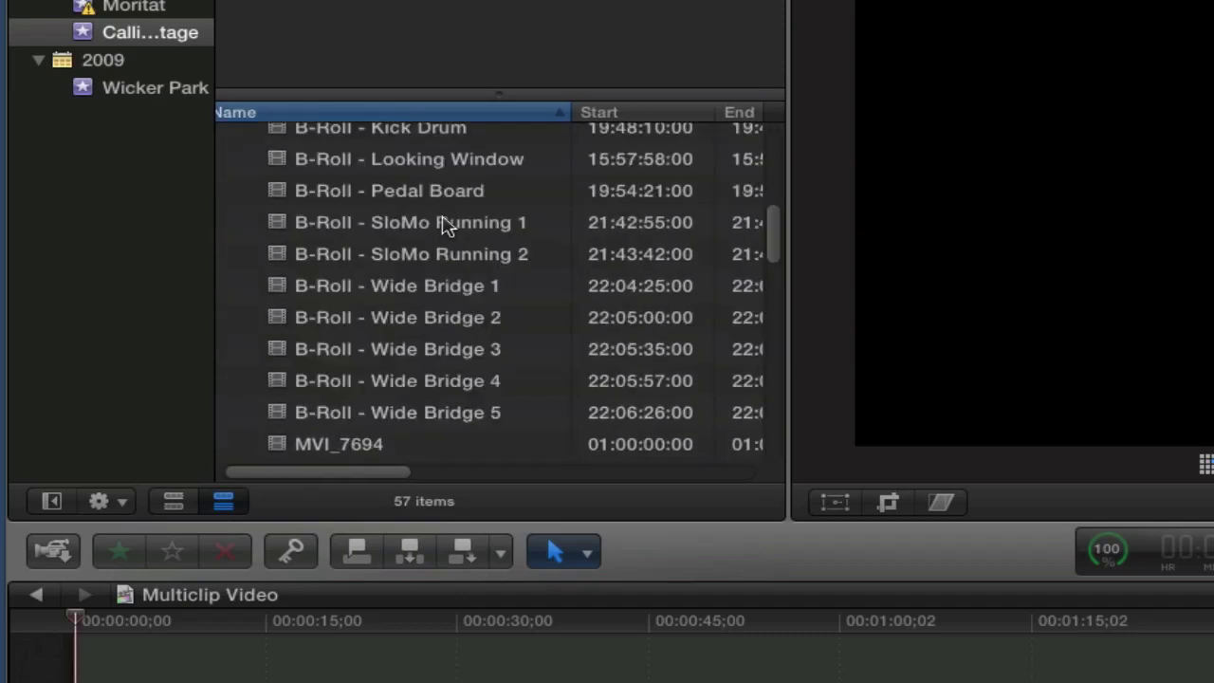
pyautogui.scroll(10, 444, 225)
pyautogui.scroll(-10, 445, 225)
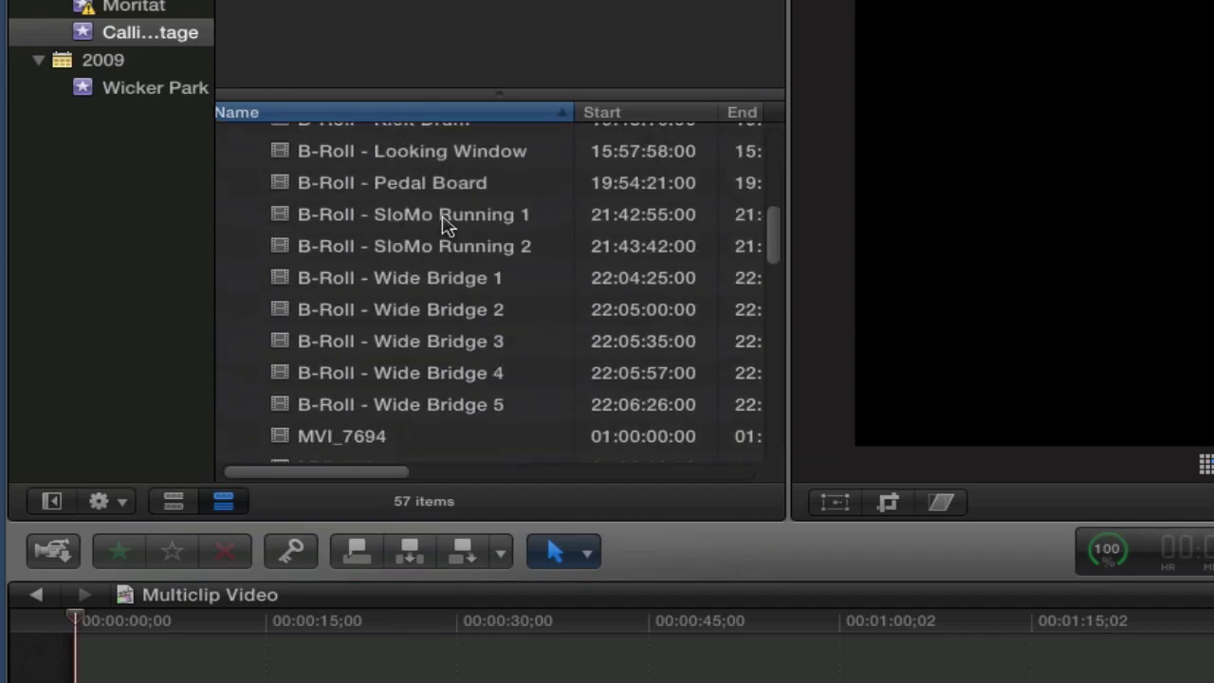
pyautogui.scroll(-2, 444, 225)
pyautogui.scroll(-8, 351, 408)
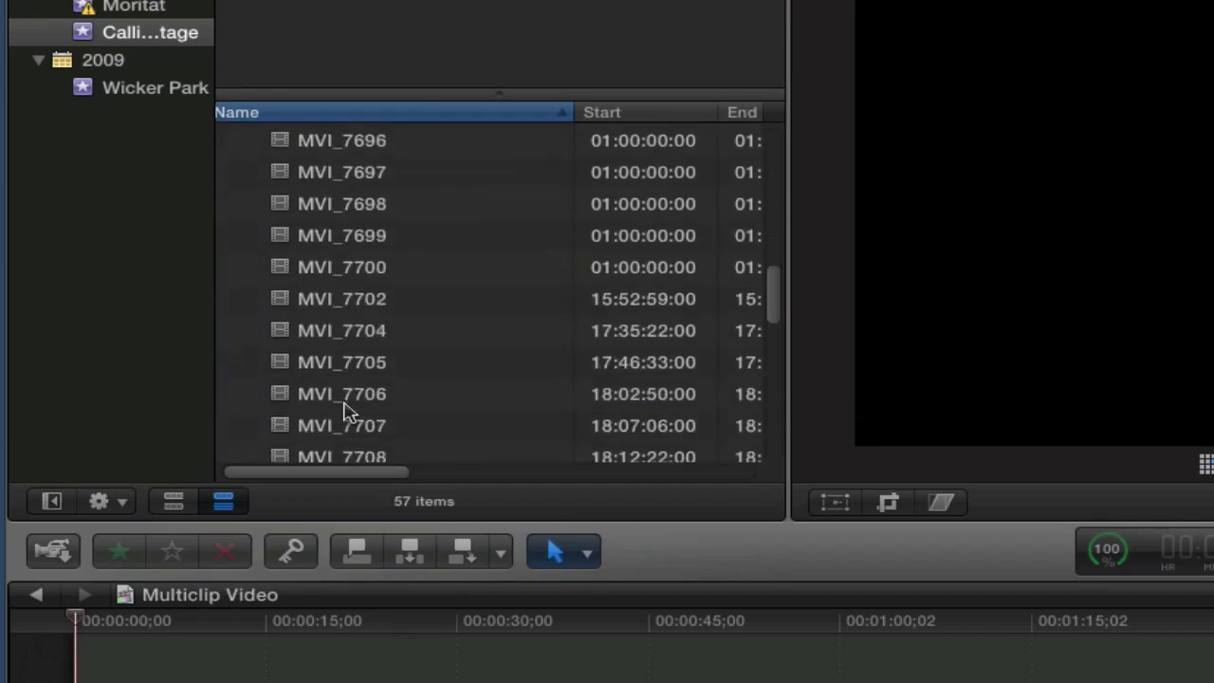
pyautogui.scroll(-8, 346, 409)
pyautogui.scroll(20, 346, 409)
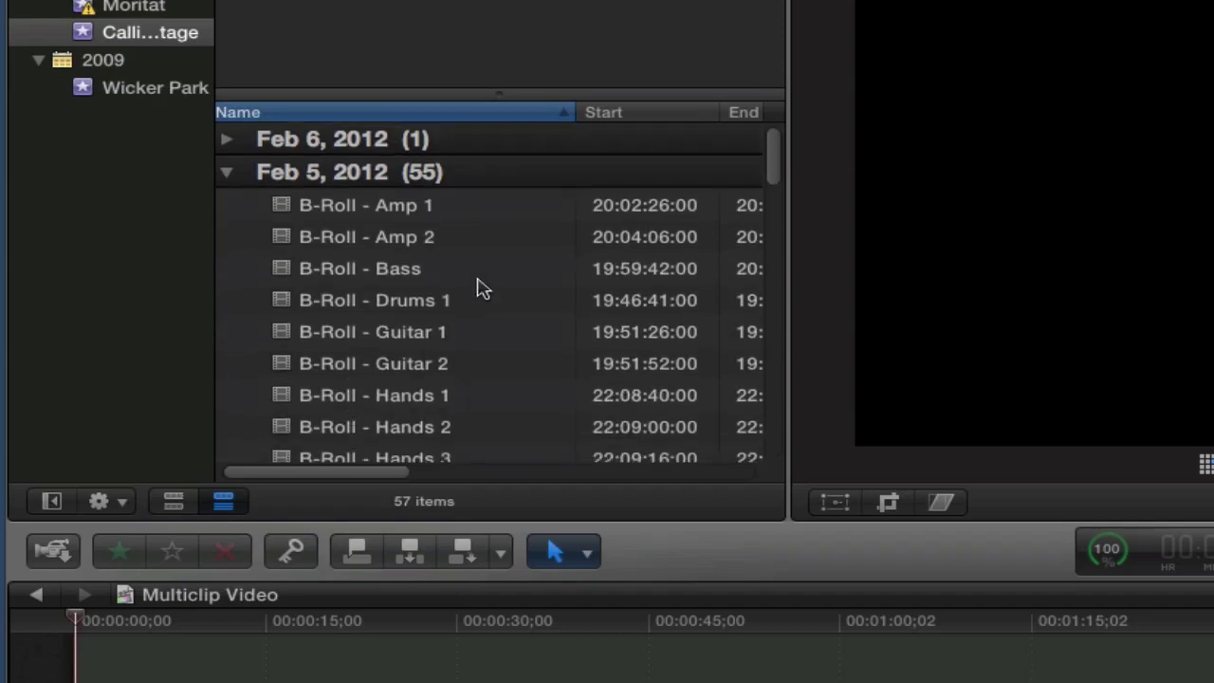
# Step: Select the B-Roll - Amp 1 clip and scroll down the list toward MVI_7753
pyautogui.click(431, 211)
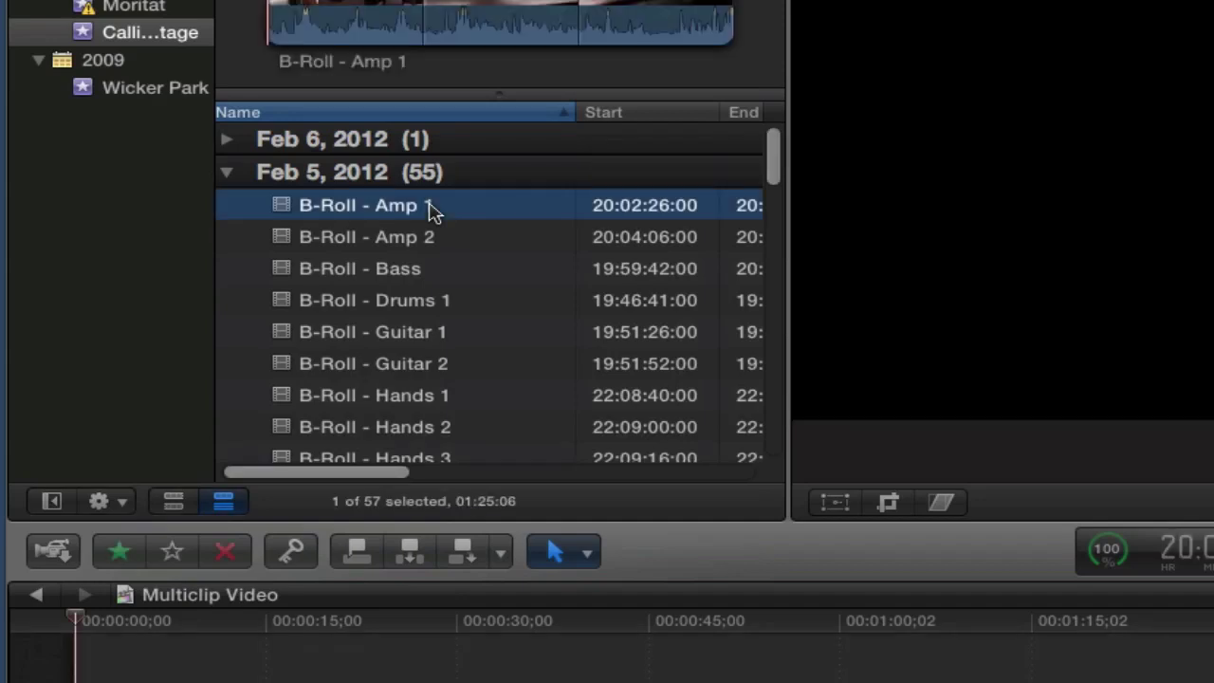
pyautogui.scroll(-12, 482, 279)
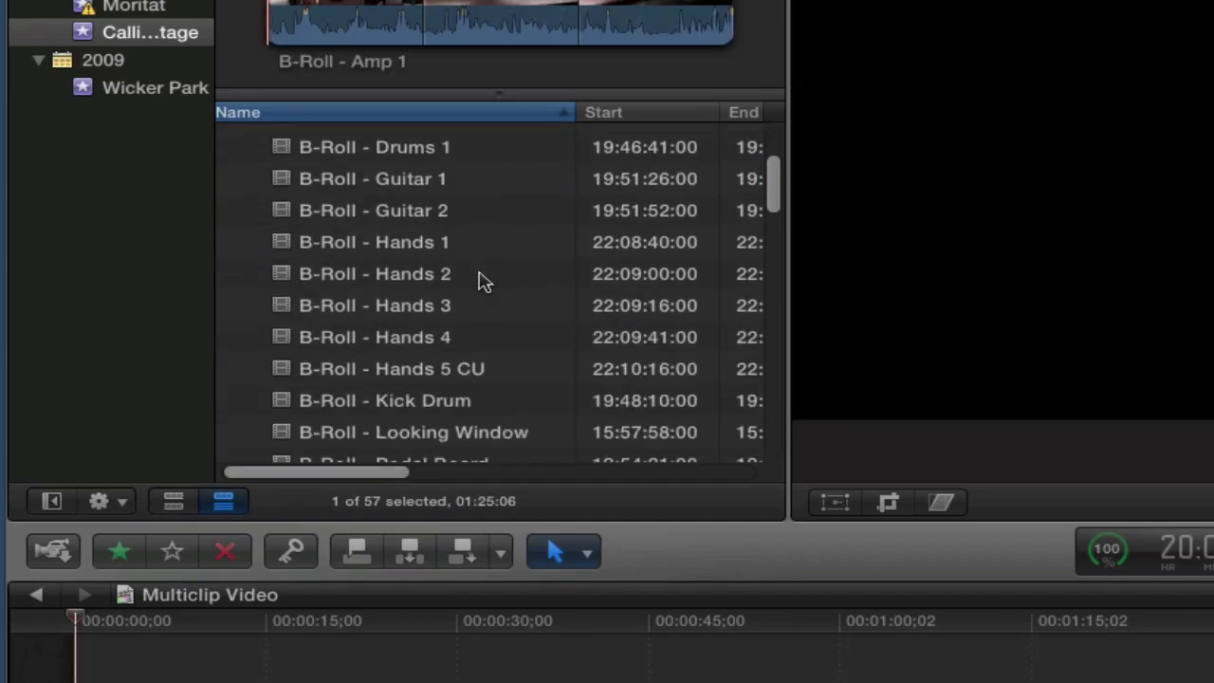
pyautogui.scroll(-1, 482, 280)
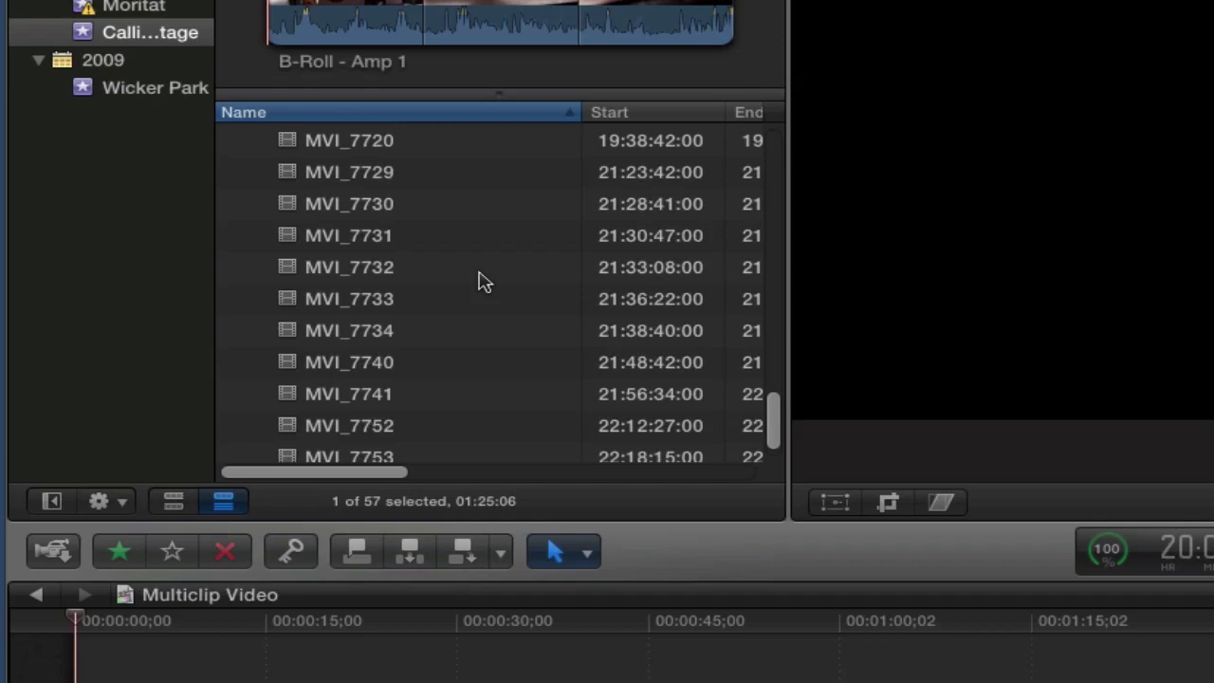
pyautogui.scroll(-3, 482, 280)
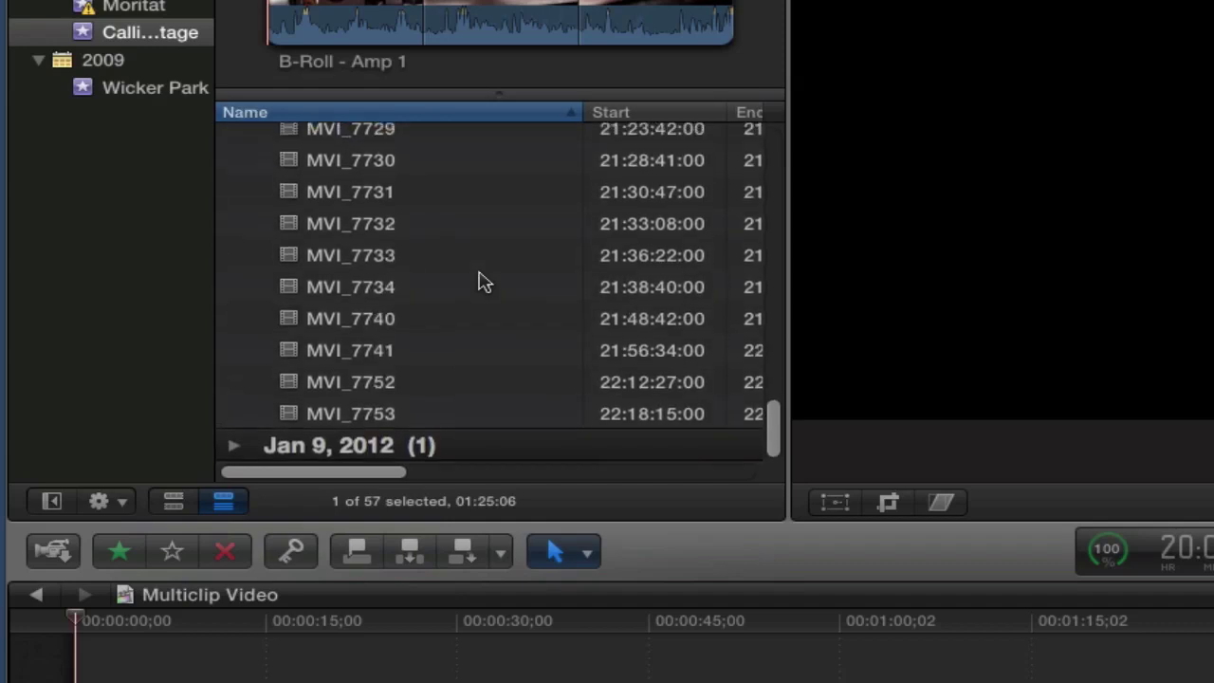
pyautogui.keyDown('shift'); pyautogui.click(387, 417); pyautogui.keyUp('shift')
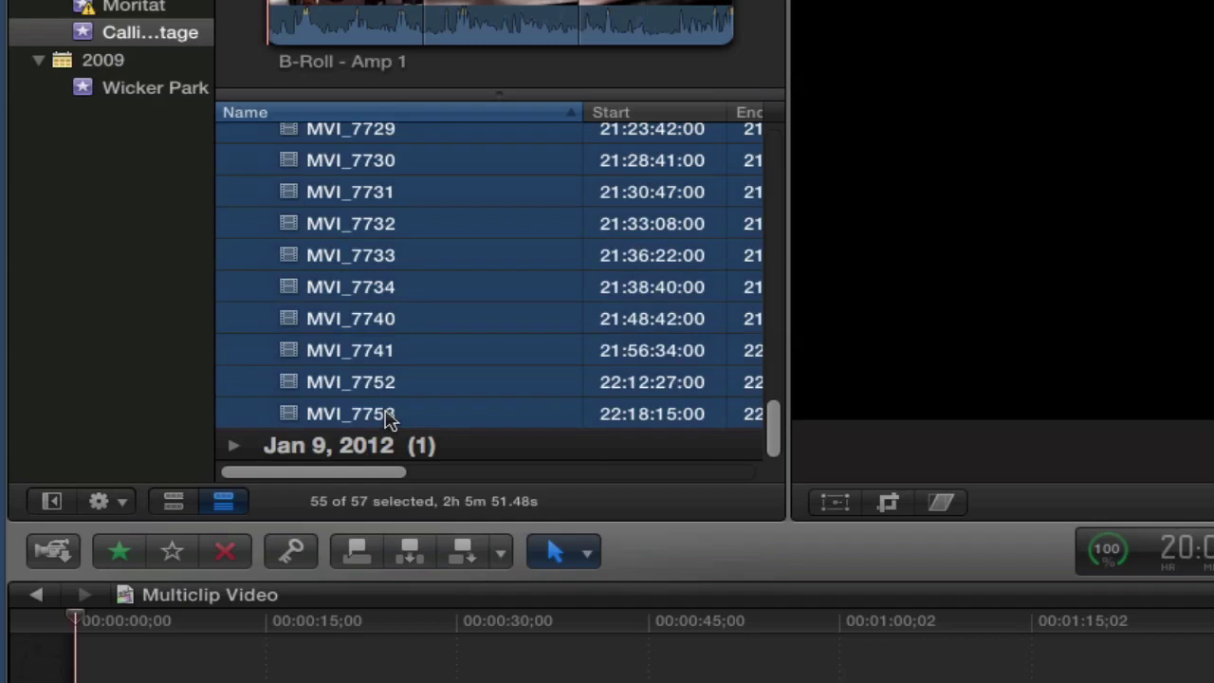
pyautogui.rightClick(387, 417)
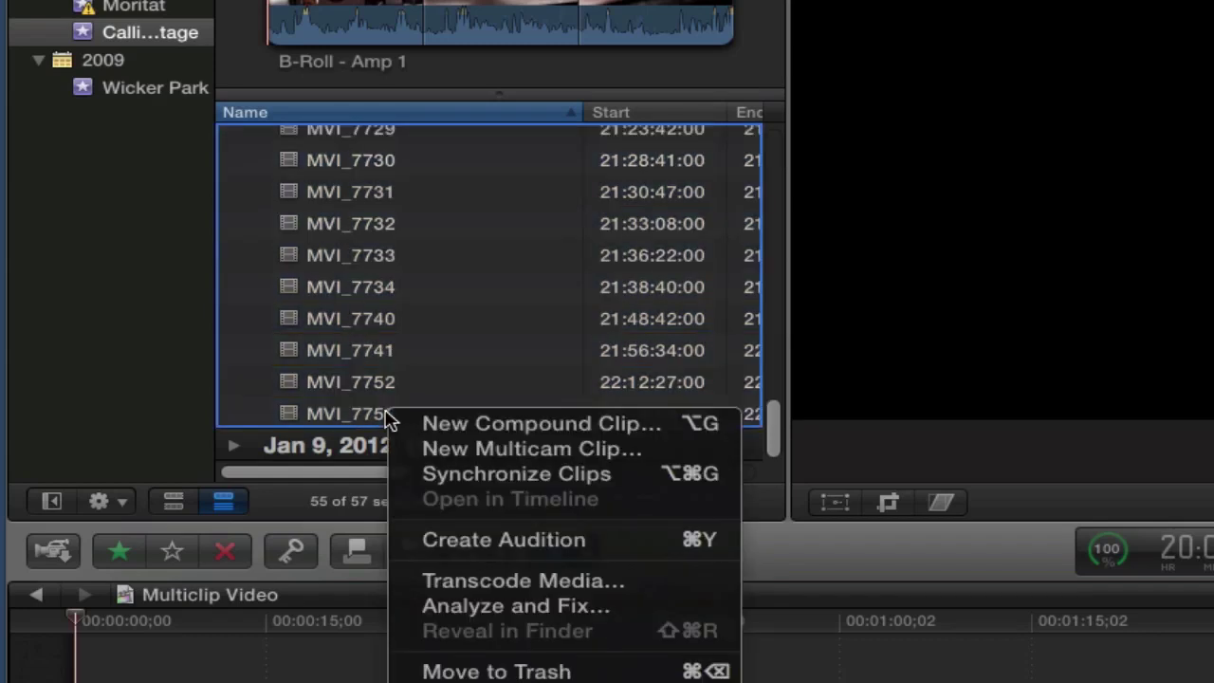
pyautogui.click(572, 586)
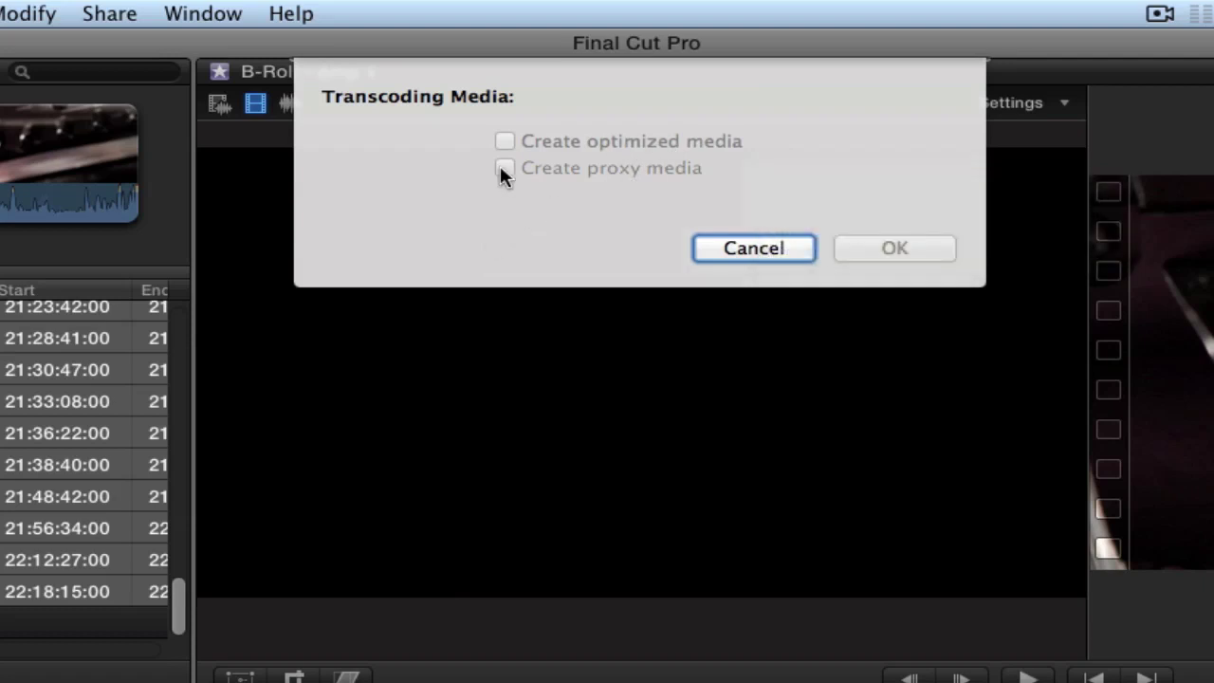
pyautogui.click(771, 248)
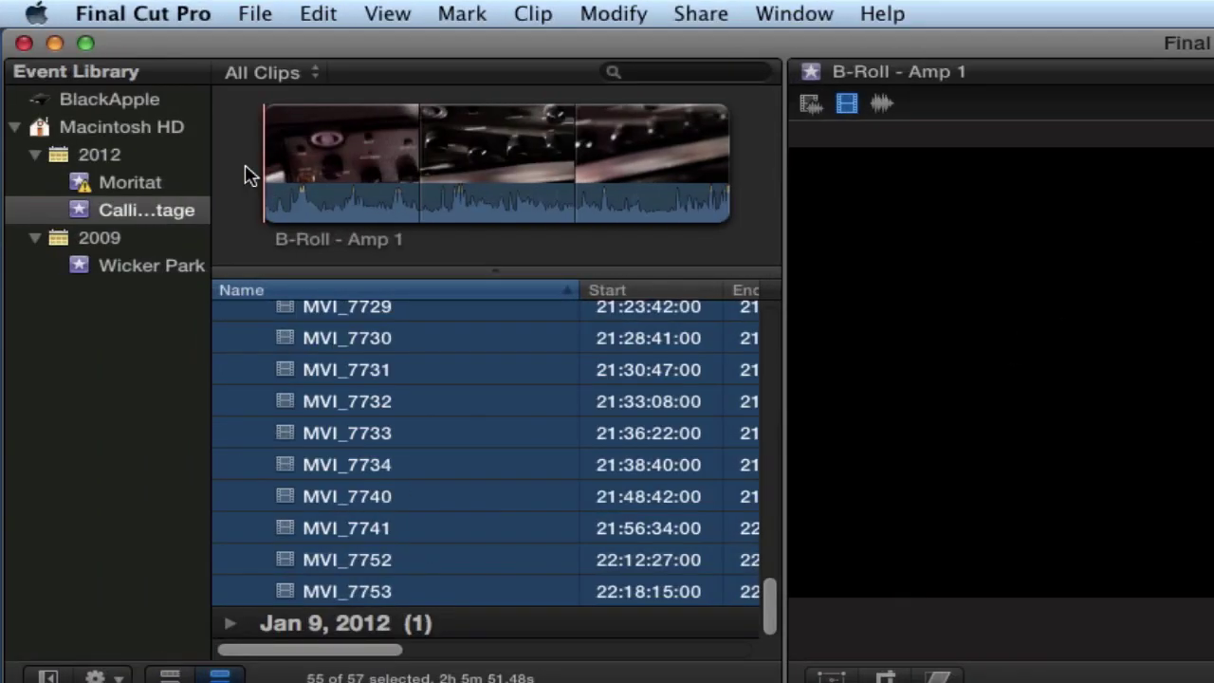
pyautogui.click(132, 9)
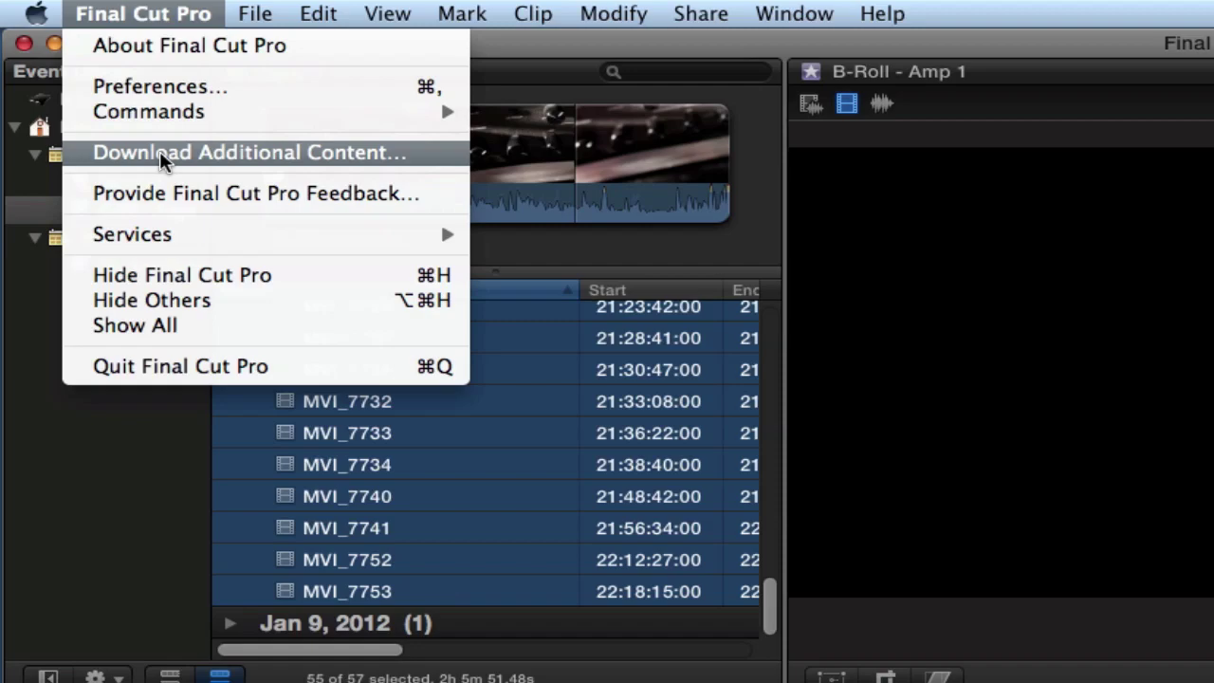
pyautogui.click(190, 90)
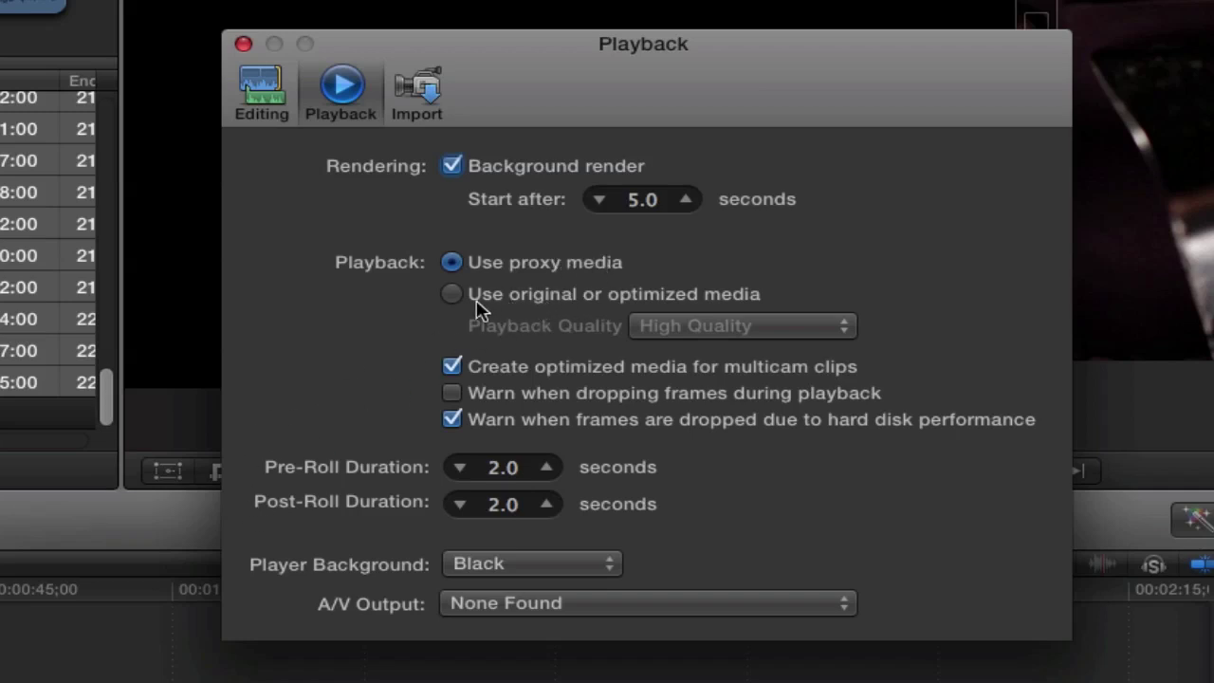
pyautogui.click(243, 45)
# Step: Select the camera clips from MVI_7694 through MVI_7753 in the Event Browser
pyautogui.scroll(-6, 557, 476)
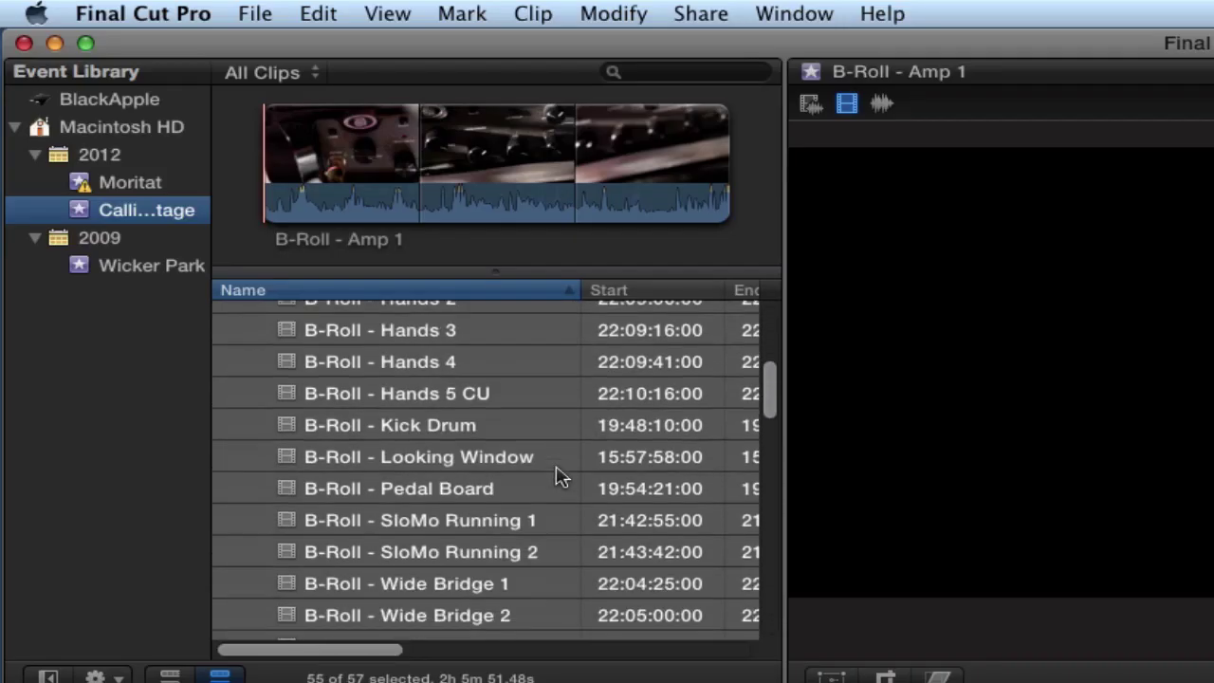
pyautogui.scroll(-3, 557, 476)
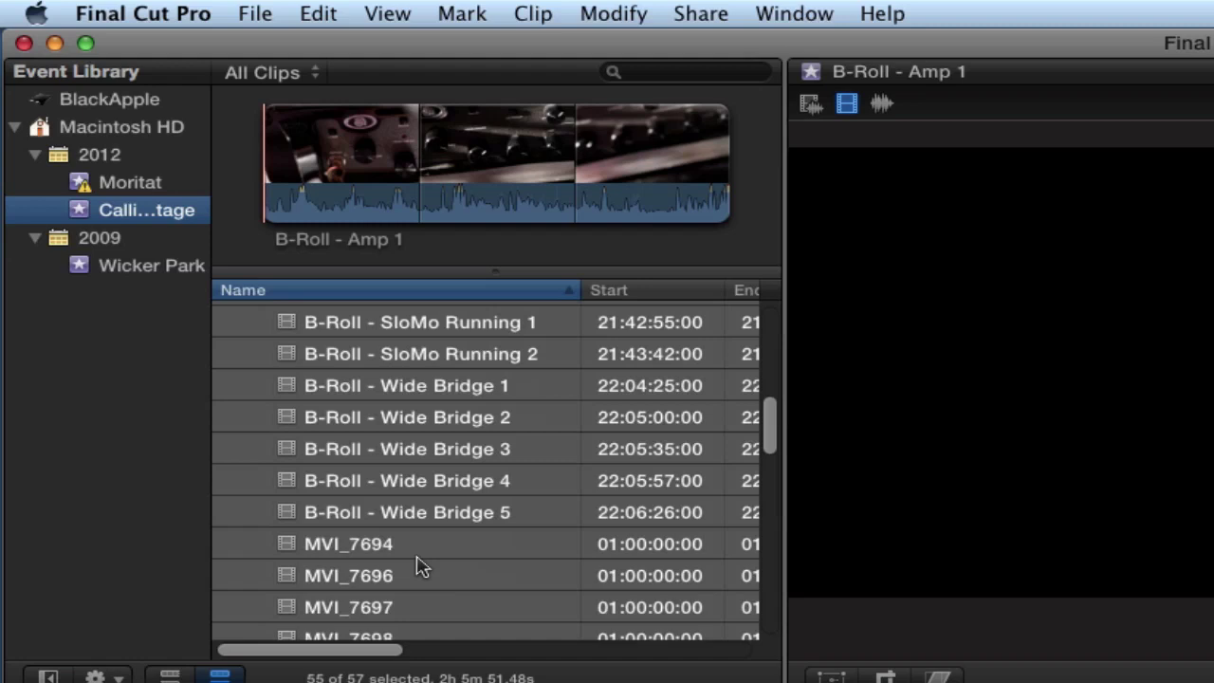
pyautogui.click(422, 566)
pyautogui.click(418, 559)
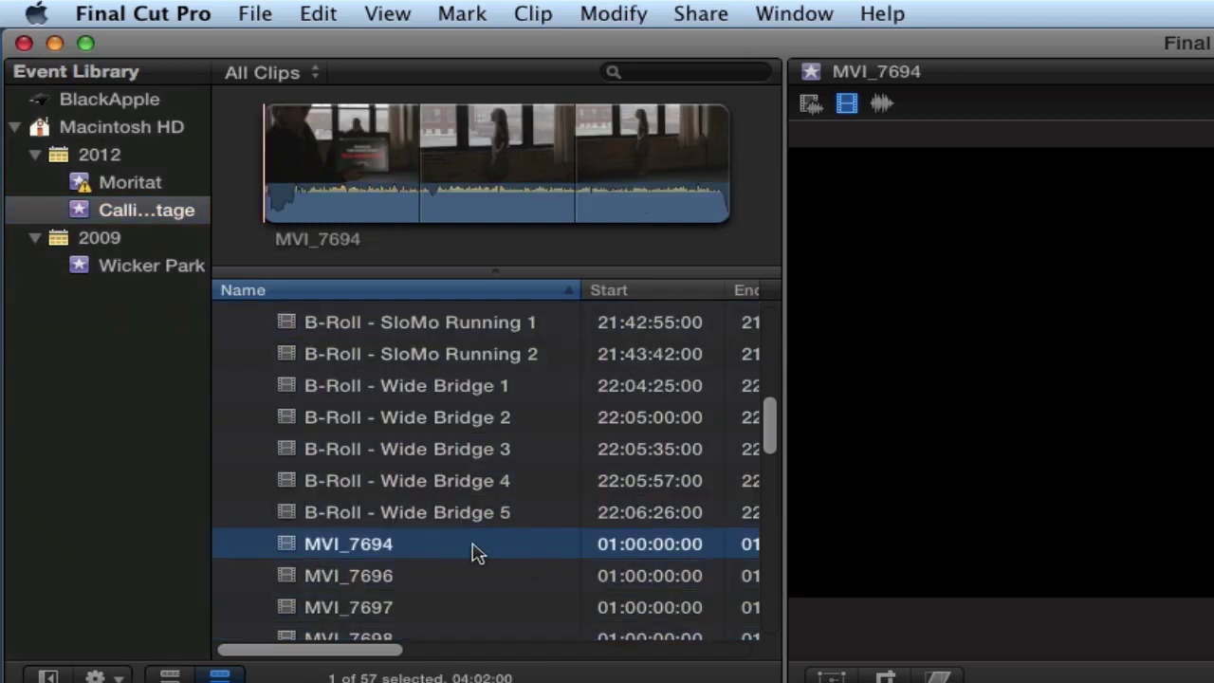
pyautogui.scroll(-5, 476, 555)
pyautogui.scroll(-10, 476, 555)
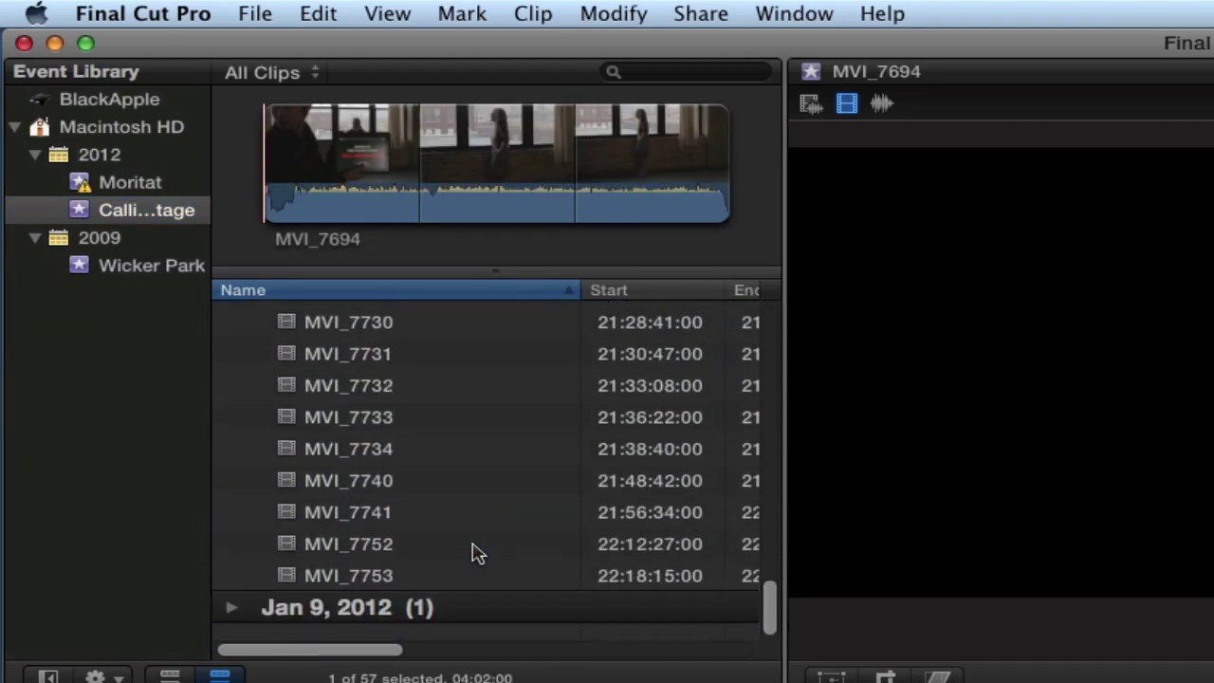
pyautogui.keyDown('shift'); pyautogui.click(371, 591); pyautogui.keyUp('shift')
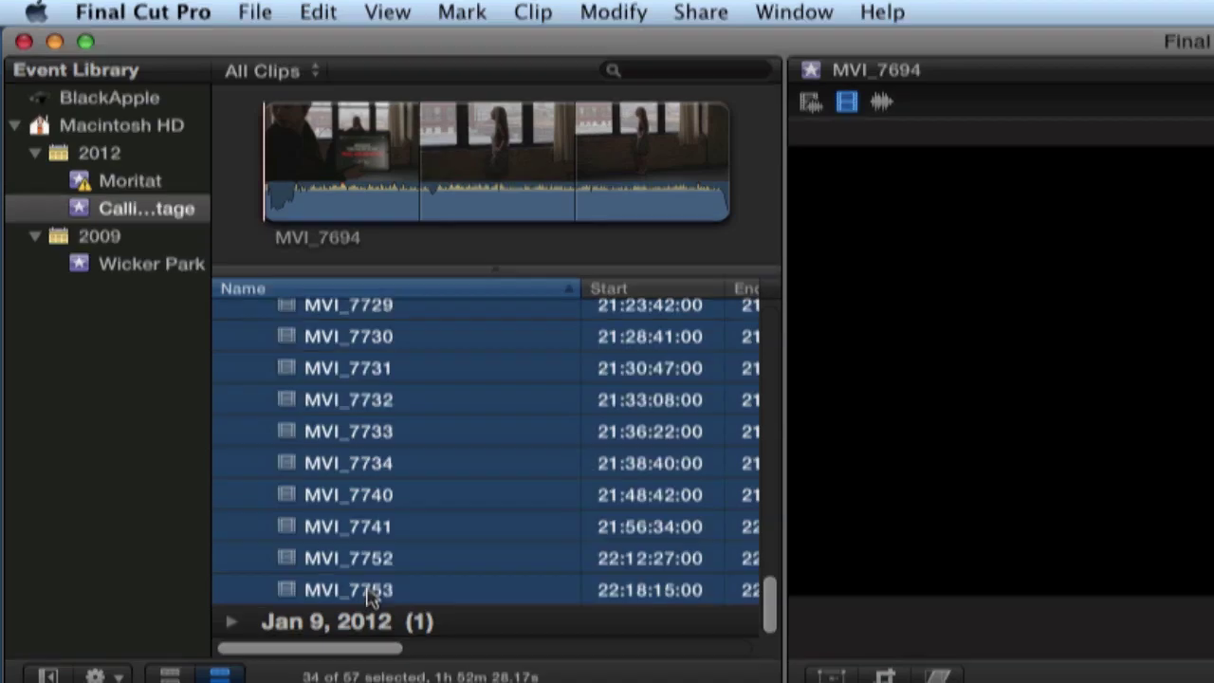
# Step: Create a new multicam clip from the selection using Automatic settings
pyautogui.rightClick(371, 598)
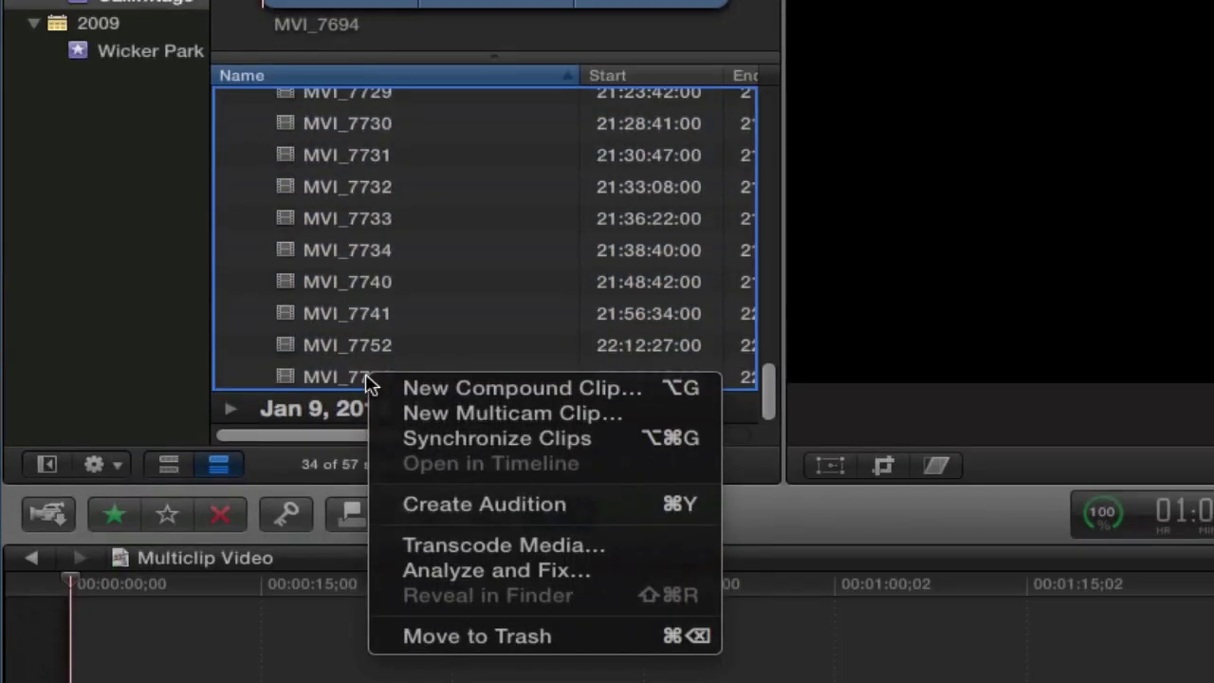
pyautogui.click(536, 422)
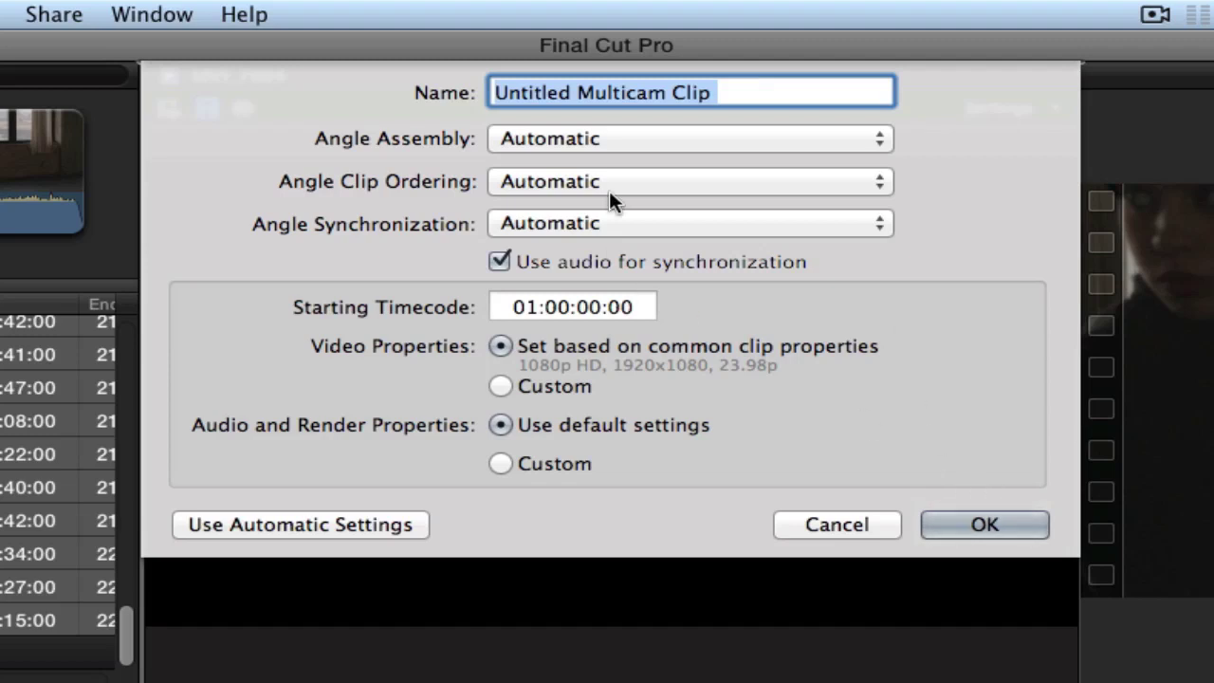
pyautogui.click(985, 528)
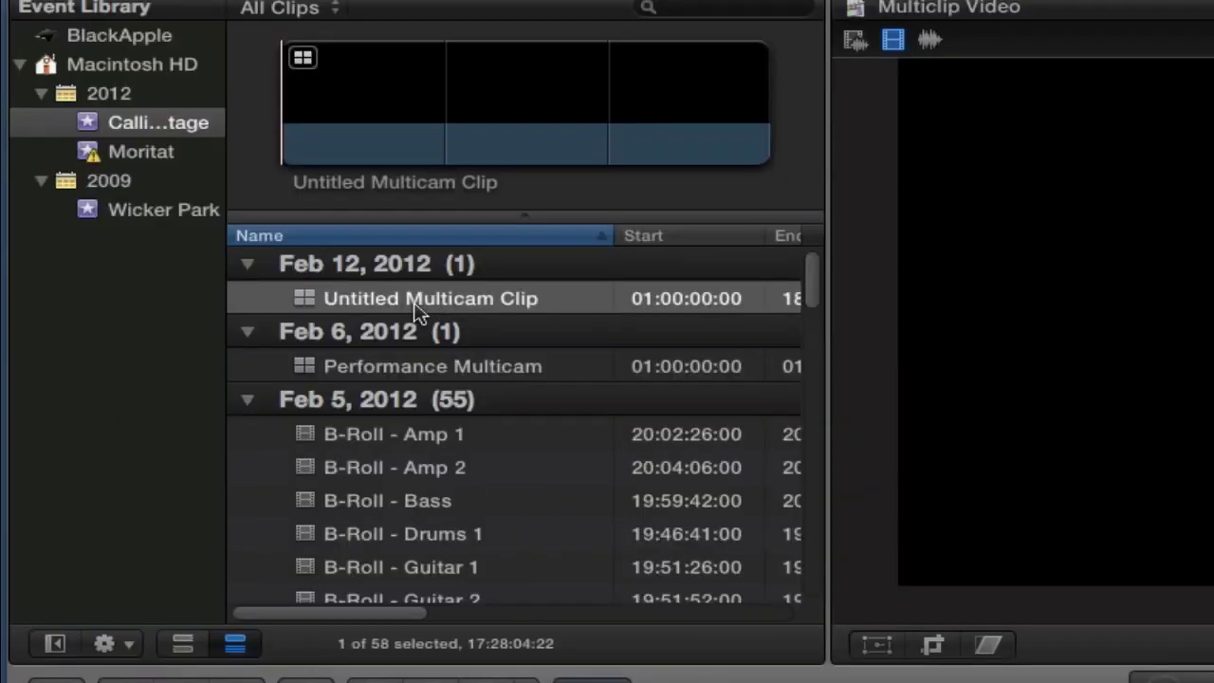
# Step: Open Untitled Multicam Clip in the Angle Editor from its context menu
pyautogui.rightClick(413, 301)
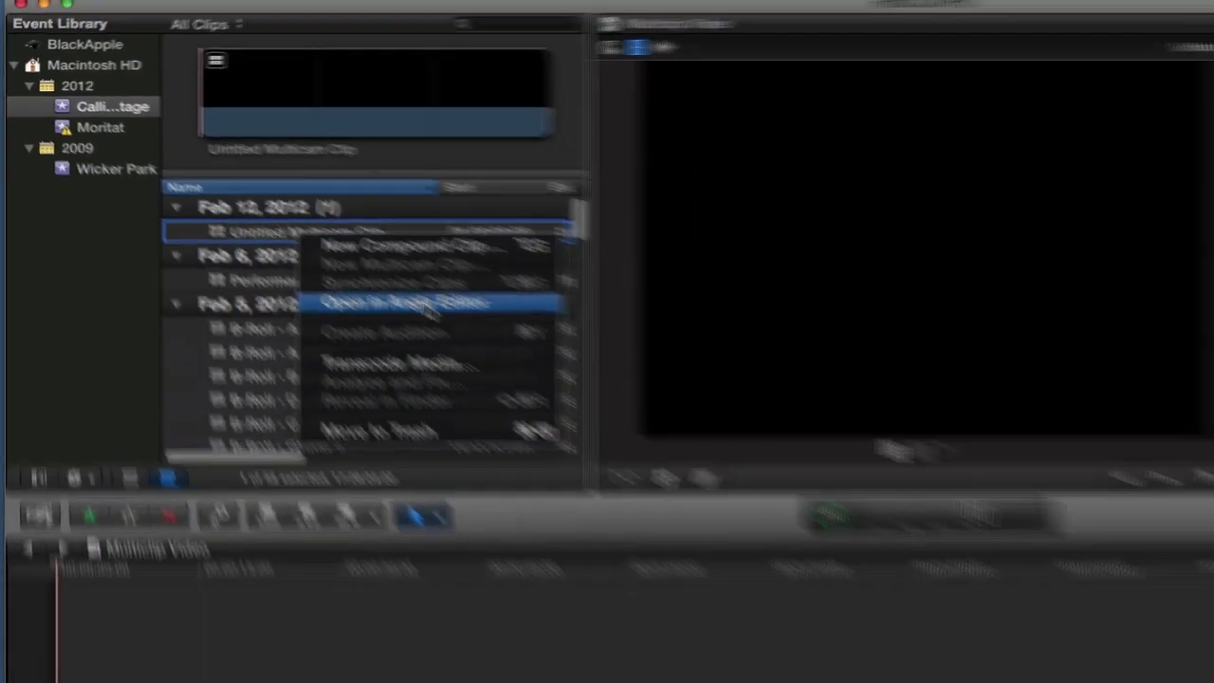
pyautogui.click(422, 303)
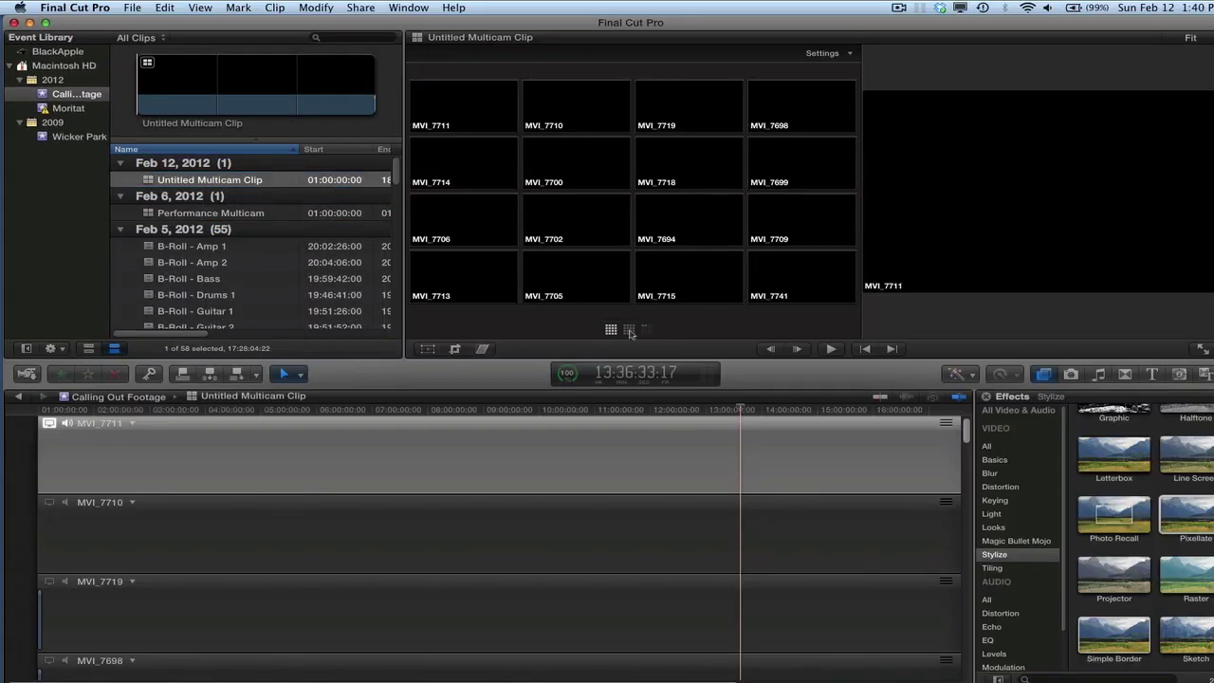
pyautogui.click(630, 331)
pyautogui.click(612, 330)
pyautogui.hscroll(5, 664, 456)
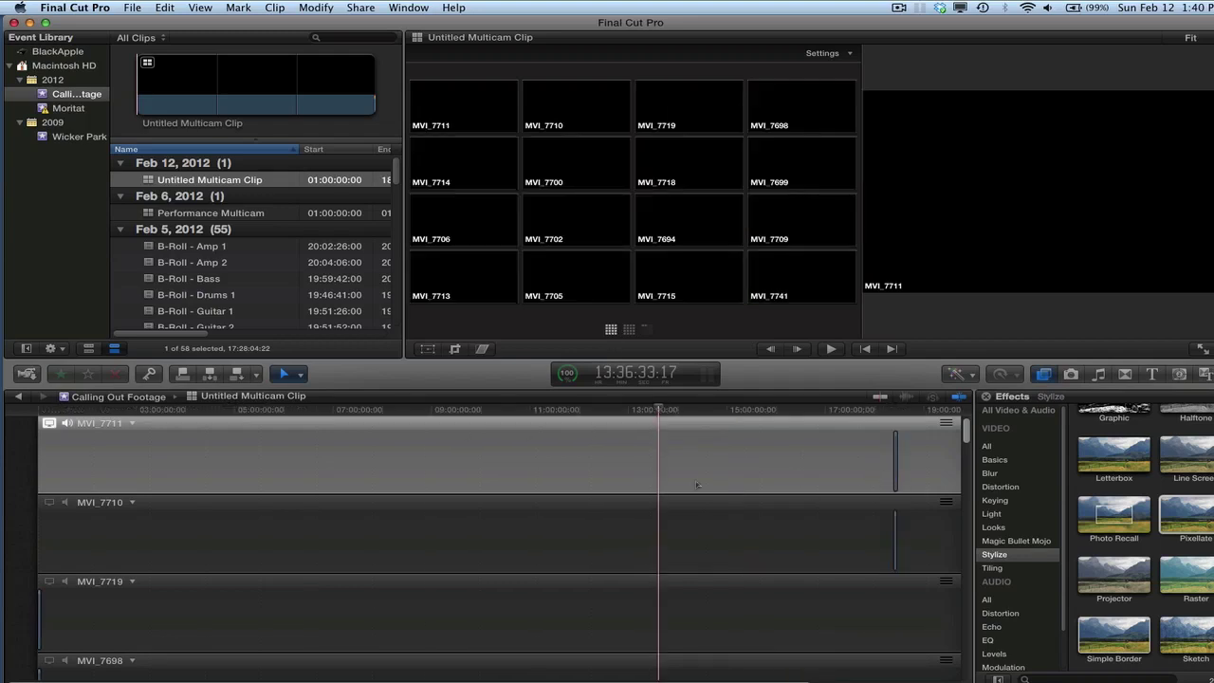
pyautogui.scroll(-15, 697, 486)
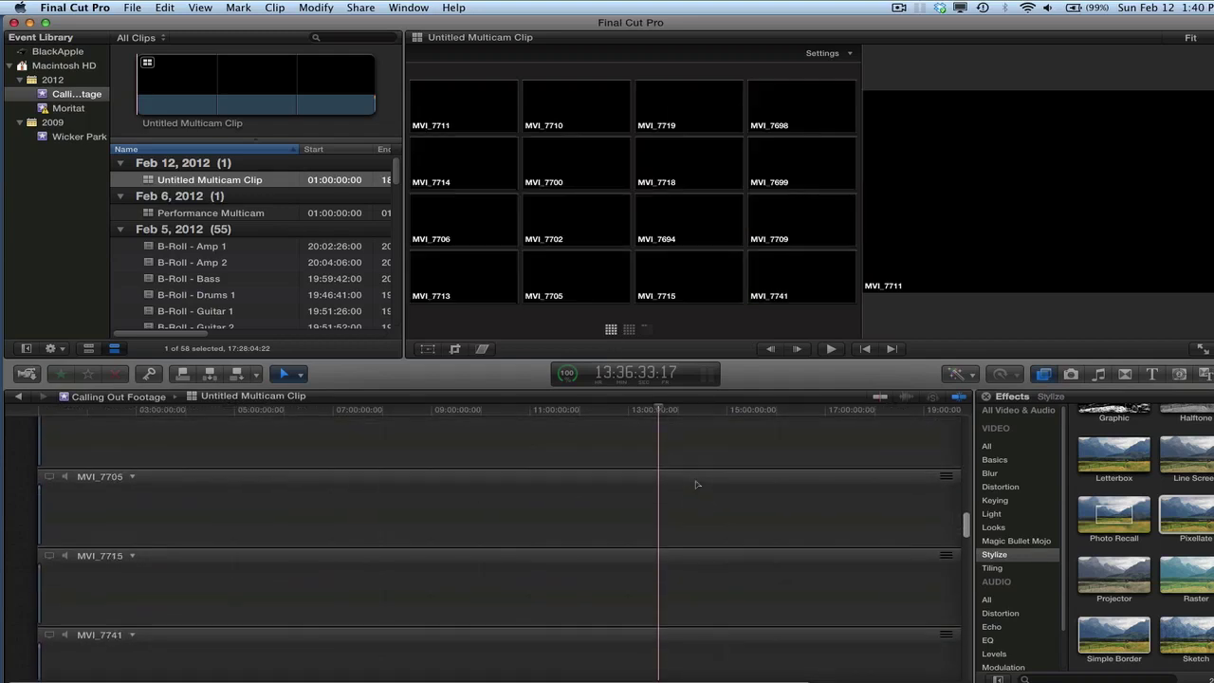
pyautogui.scroll(-12, 697, 485)
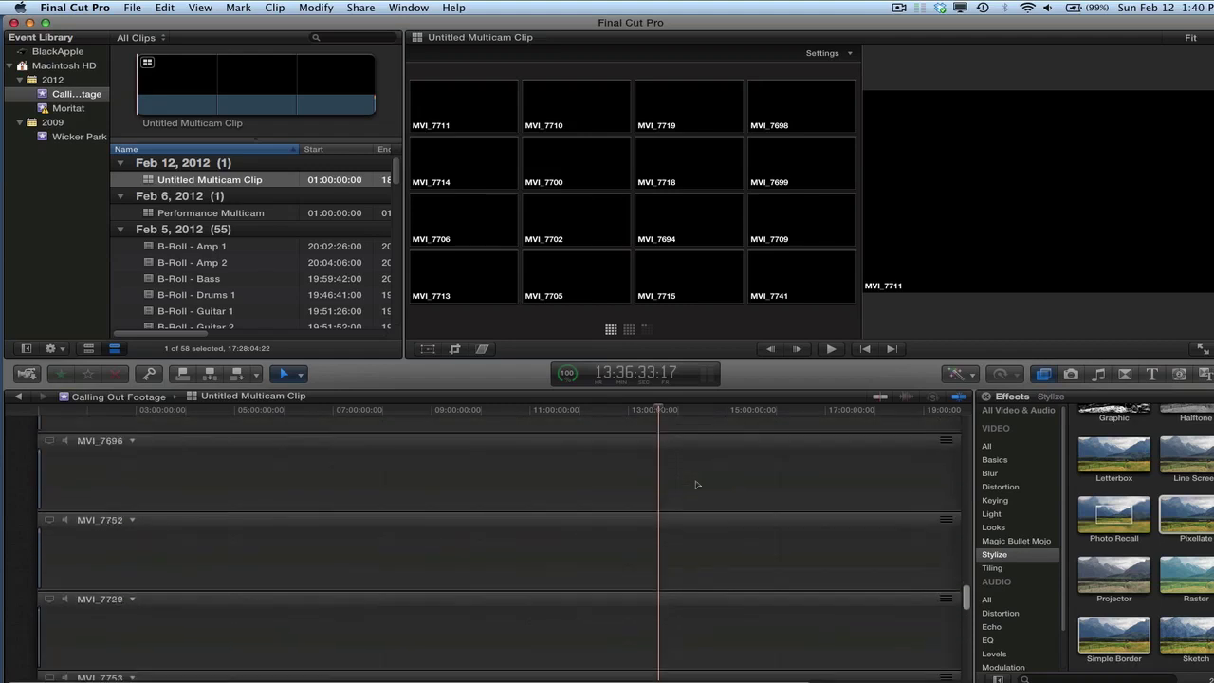
pyautogui.scroll(-3, 697, 485)
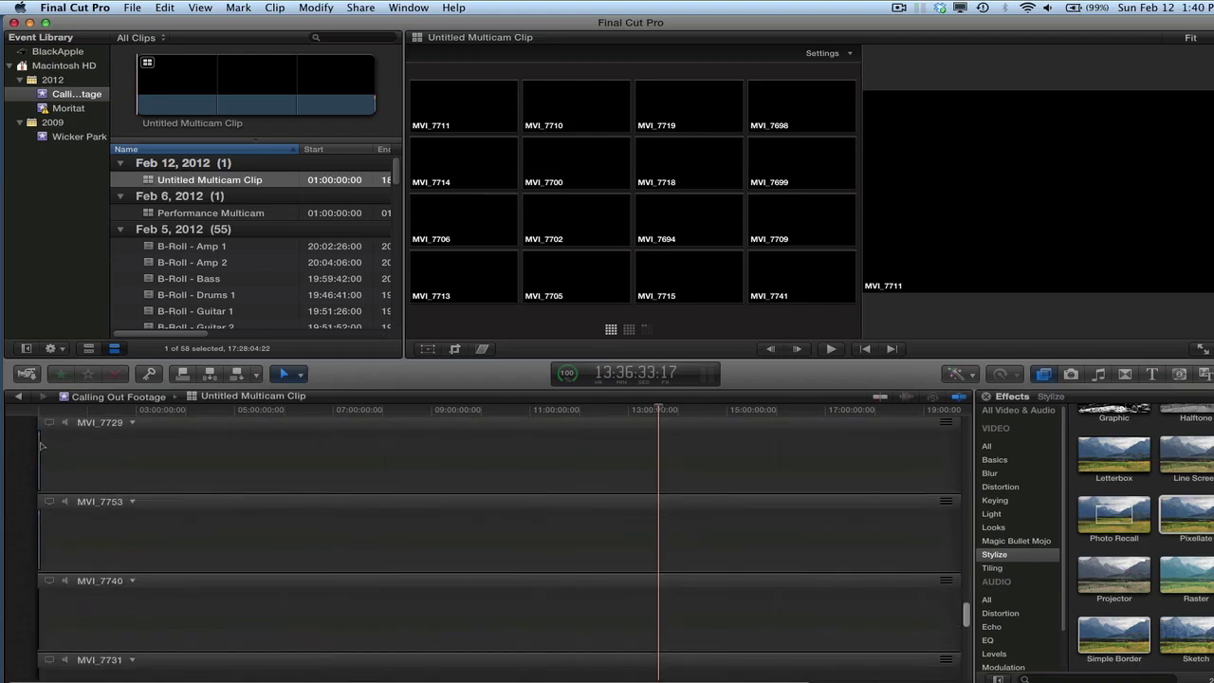
pyautogui.scroll(-8, 585, 527)
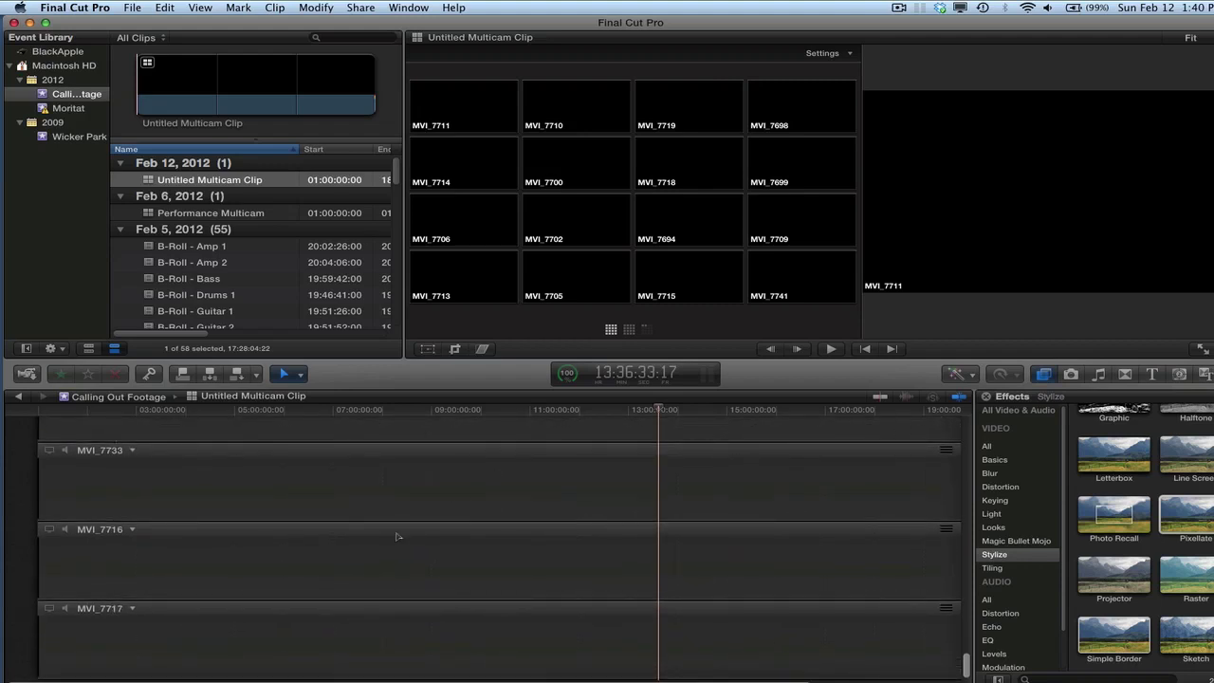
pyautogui.scroll(15, 386, 544)
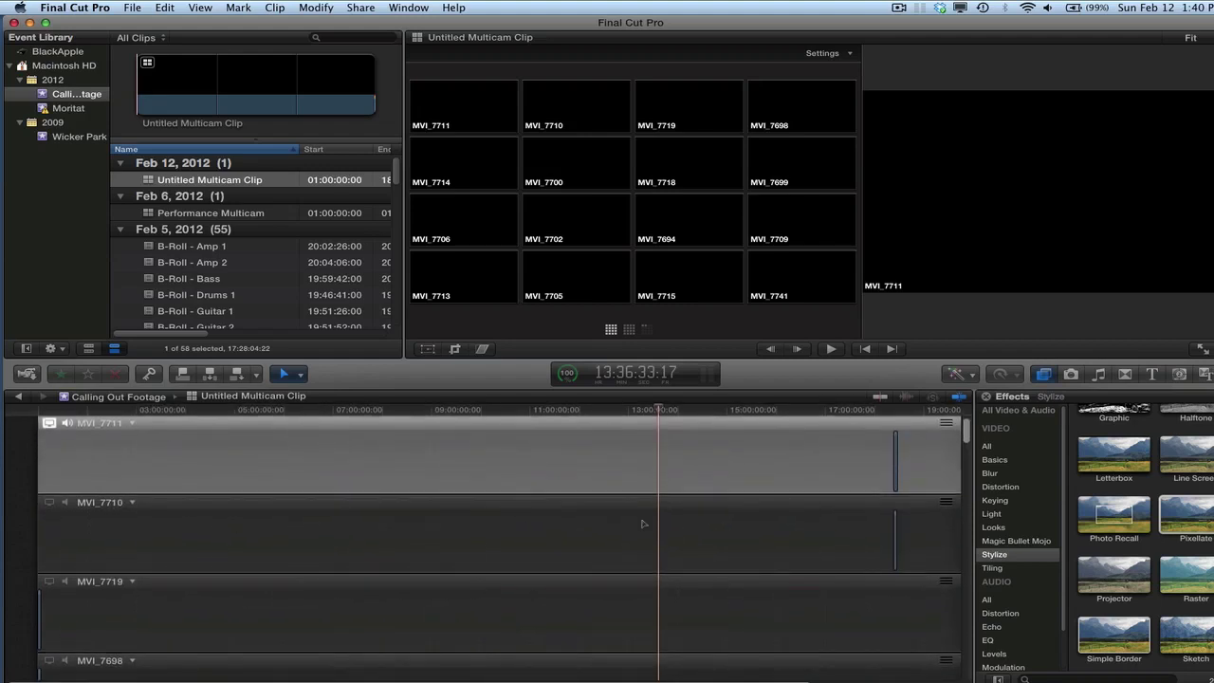
pyautogui.scroll(-10, 742, 492)
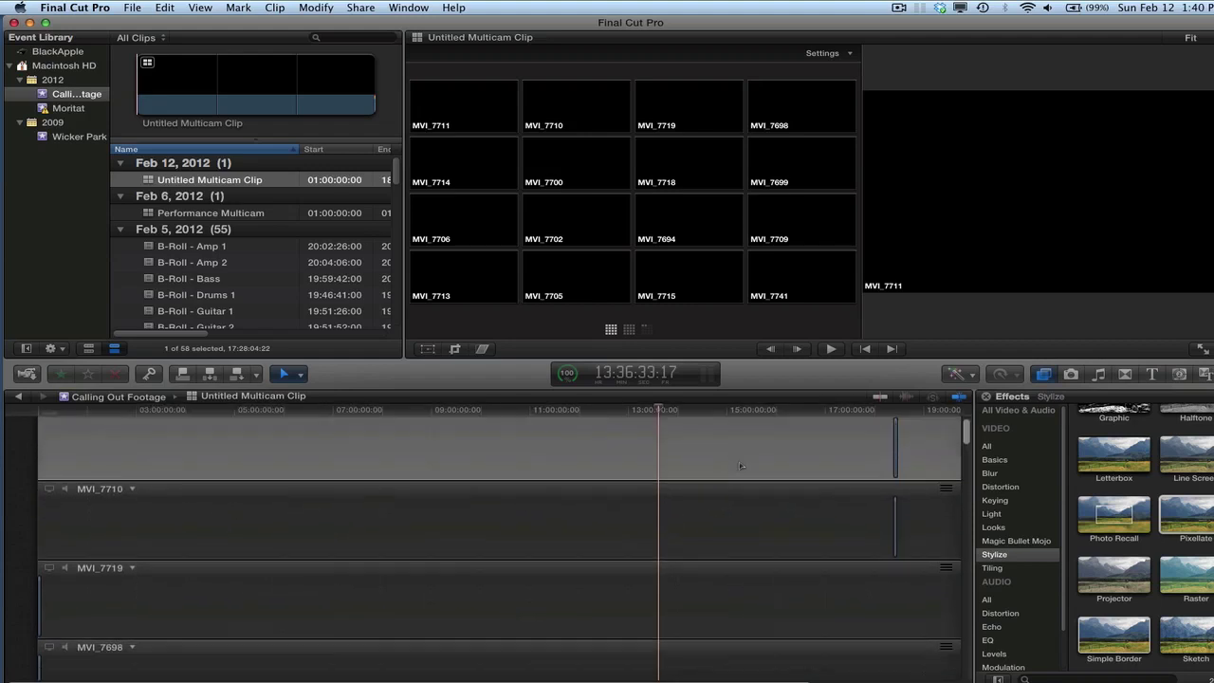
pyautogui.scroll(-10, 740, 464)
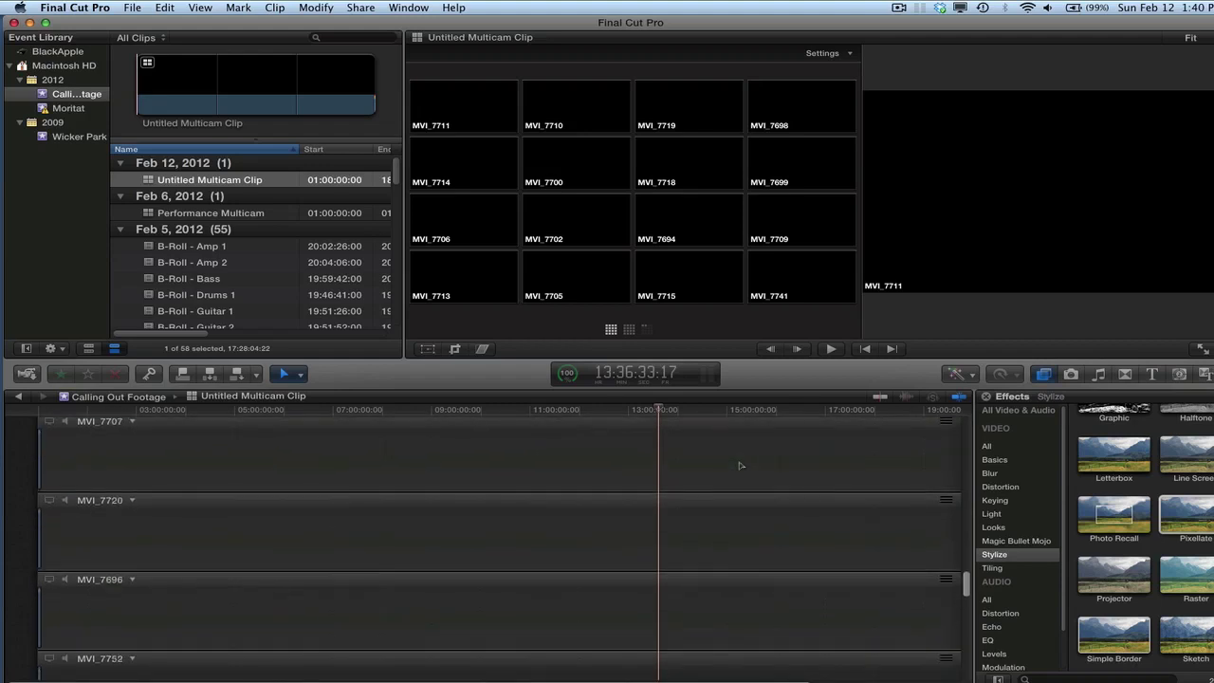
pyautogui.scroll(15, 741, 465)
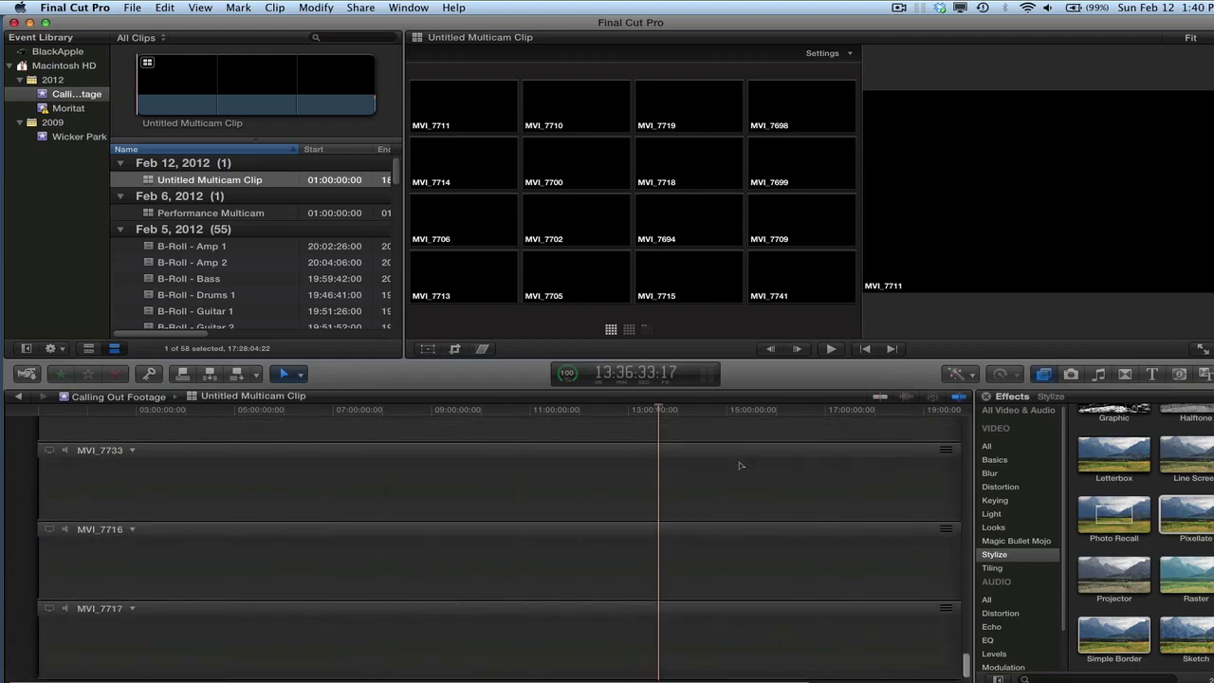
pyautogui.scroll(5, 740, 464)
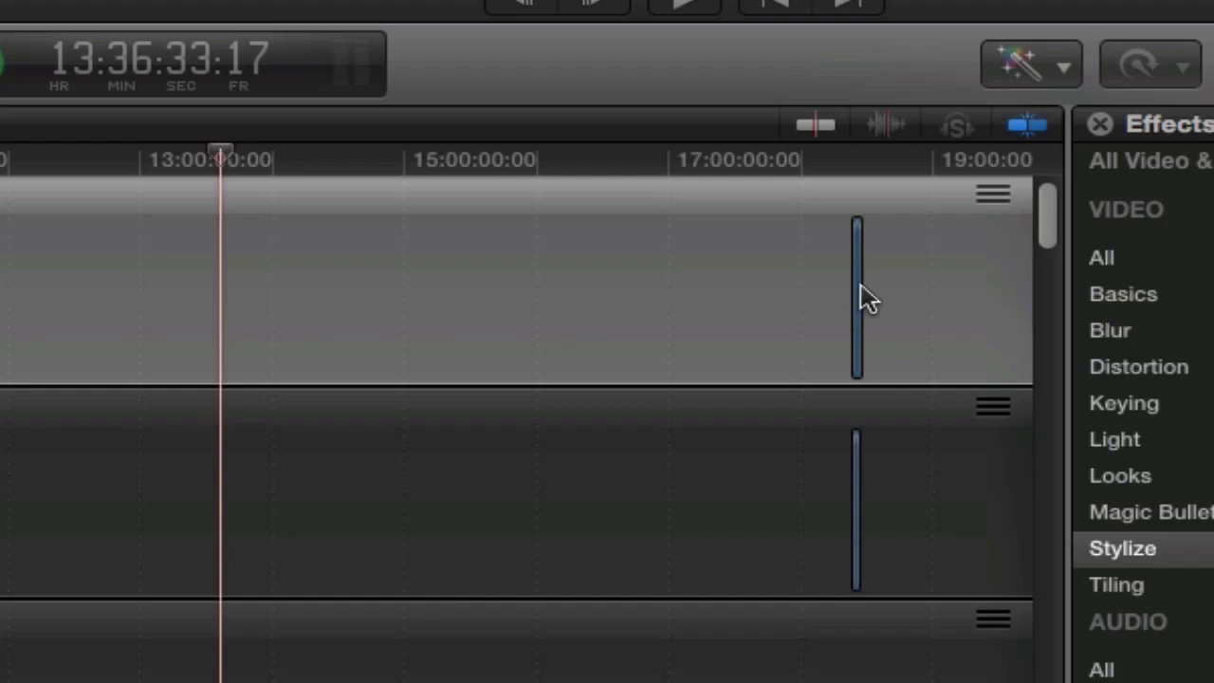
# Step: Select the MVI_7711 clip's end edge and switch to the Position tool
pyautogui.moveTo(859, 299)
pyautogui.mouseDown()
pyautogui.moveTo(786, 287)
pyautogui.moveTo(786, 298)
pyautogui.moveTo(861, 300)
pyautogui.moveTo(749, 304)
pyautogui.moveTo(769, 303)
pyautogui.mouseUp()
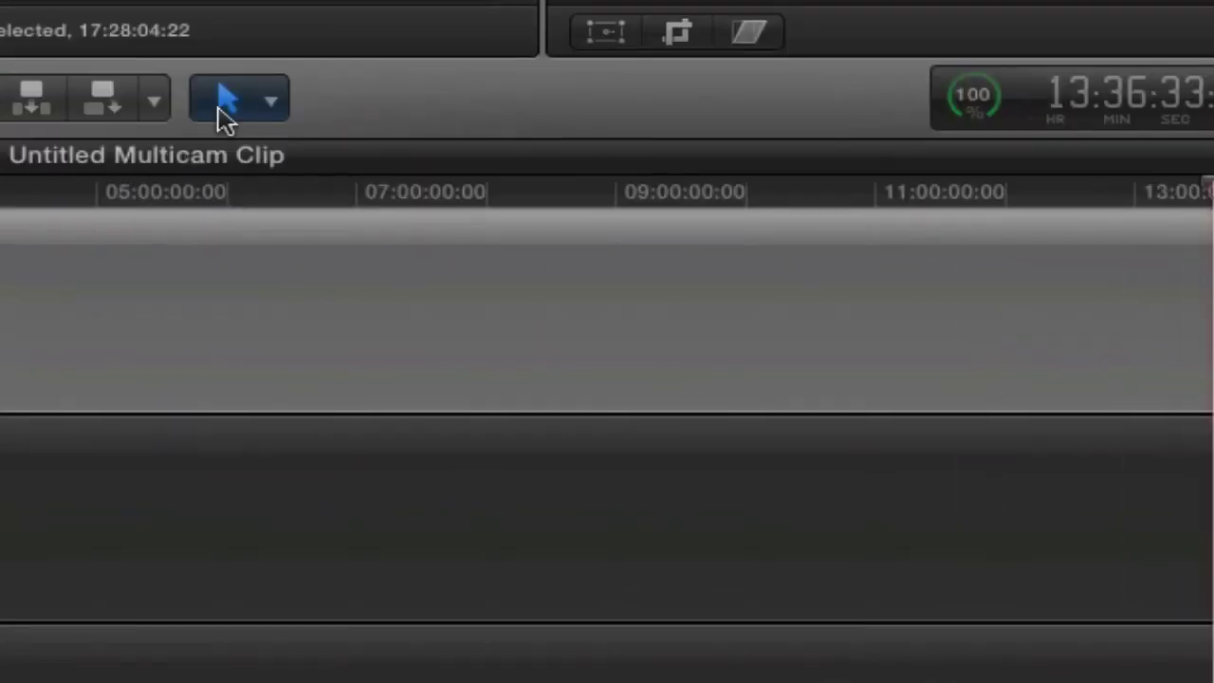
pyautogui.click(270, 107)
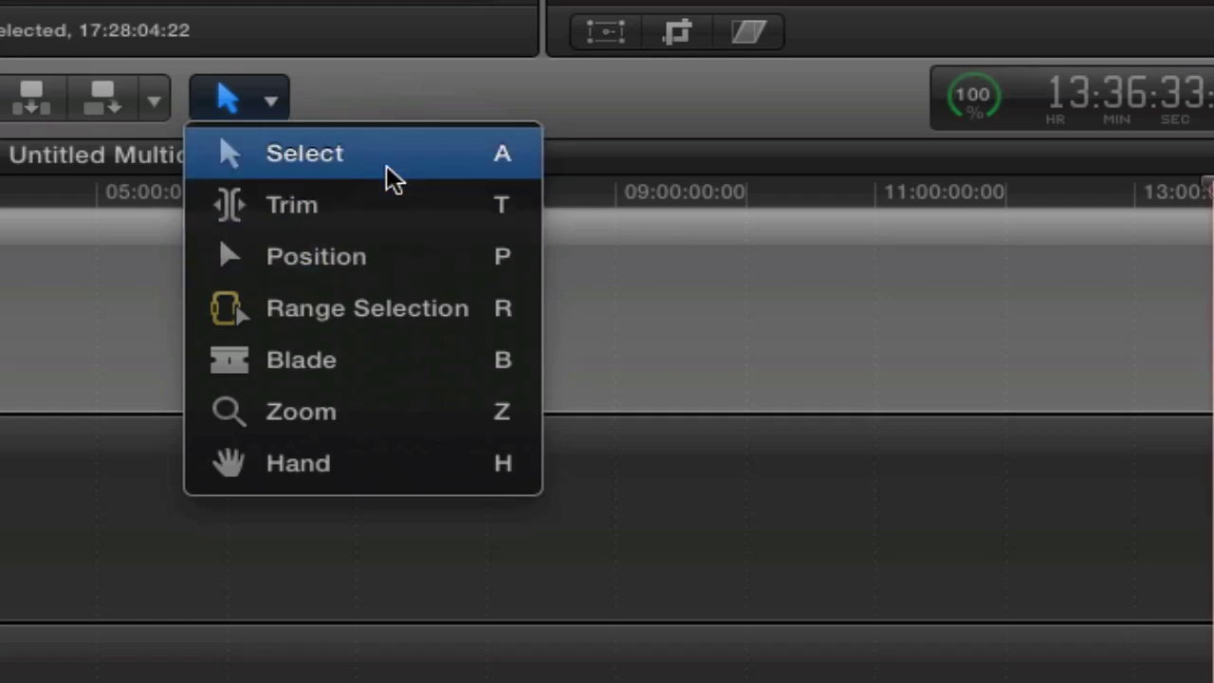
pyautogui.click(361, 265)
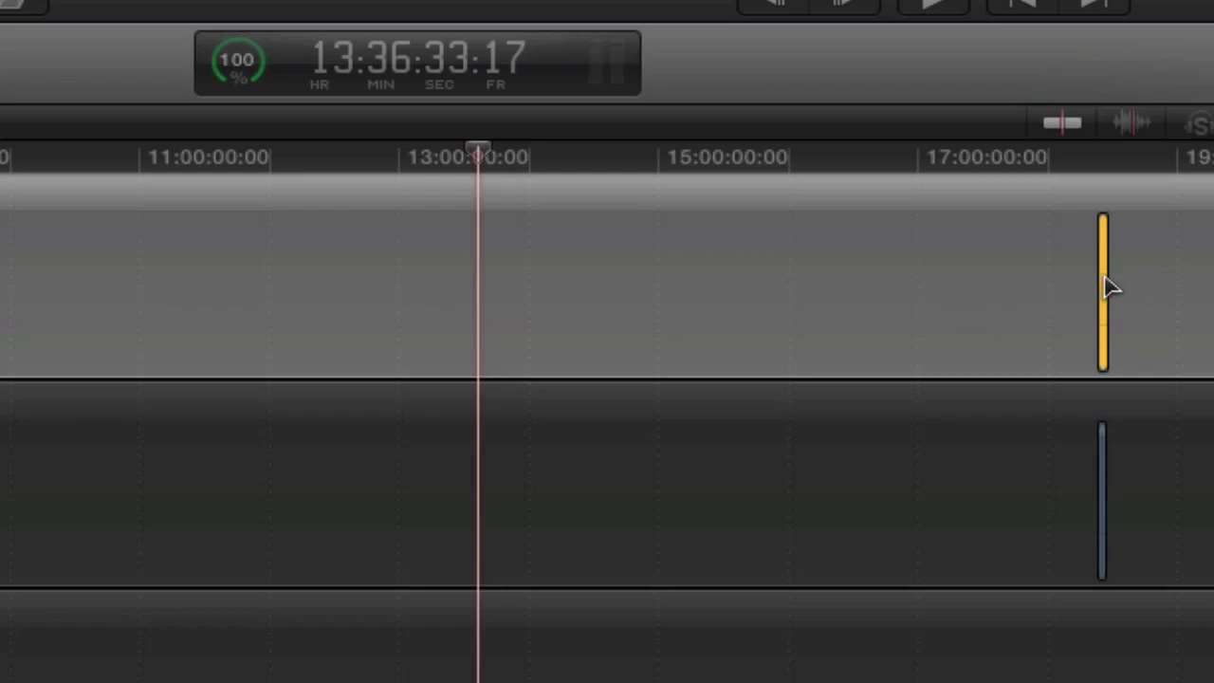
# Step: Drag MVI_7711 and MVI_7710 to the start of the angle timeline, lined up with MVI_7719
pyautogui.moveTo(1112, 289); pyautogui.dragTo(0, 285)
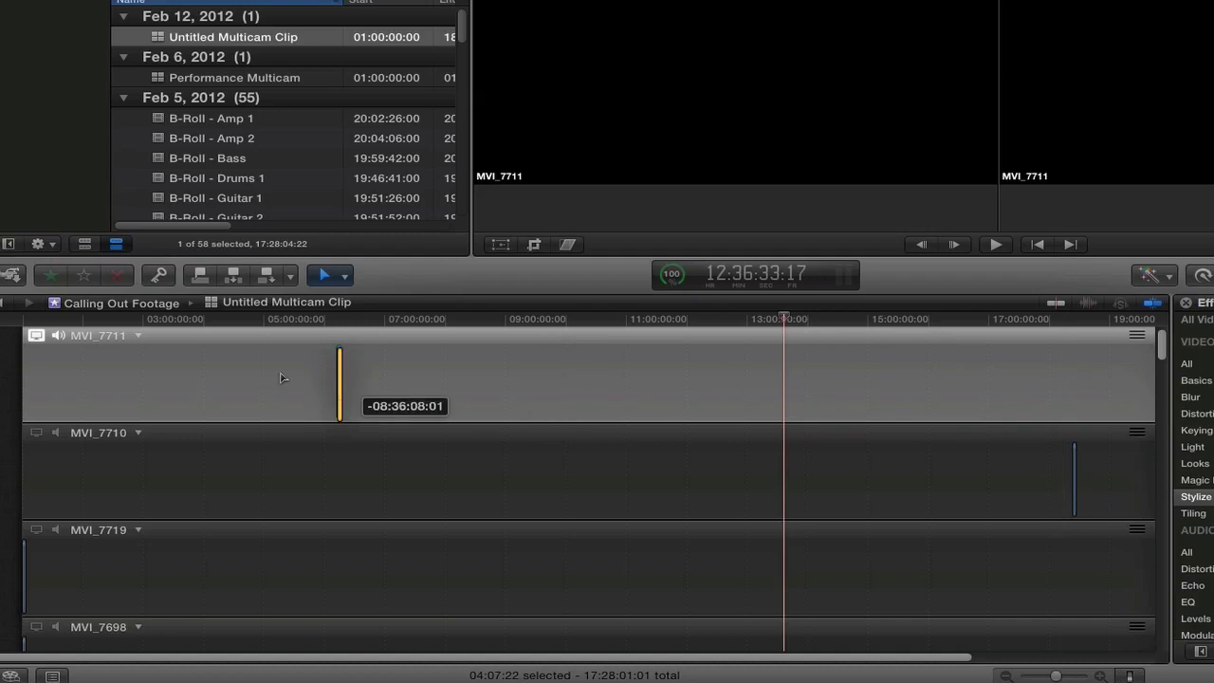
pyautogui.moveTo(281, 379); pyautogui.dragTo(35, 381)
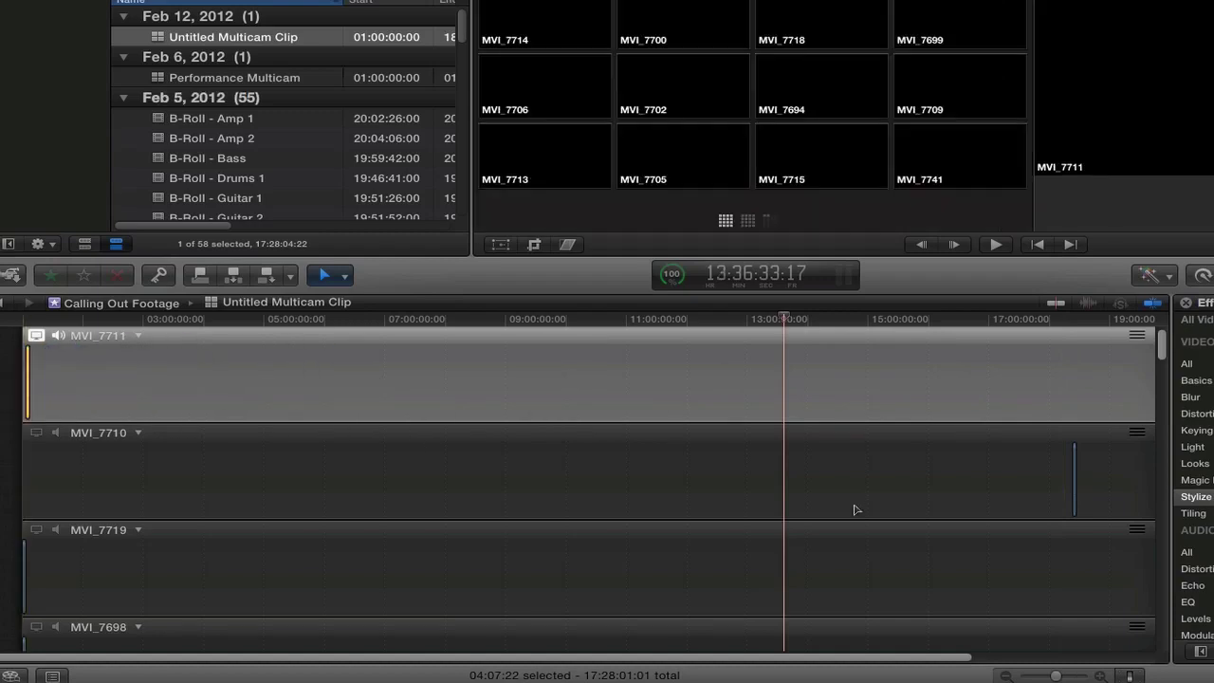
pyautogui.click(1074, 483)
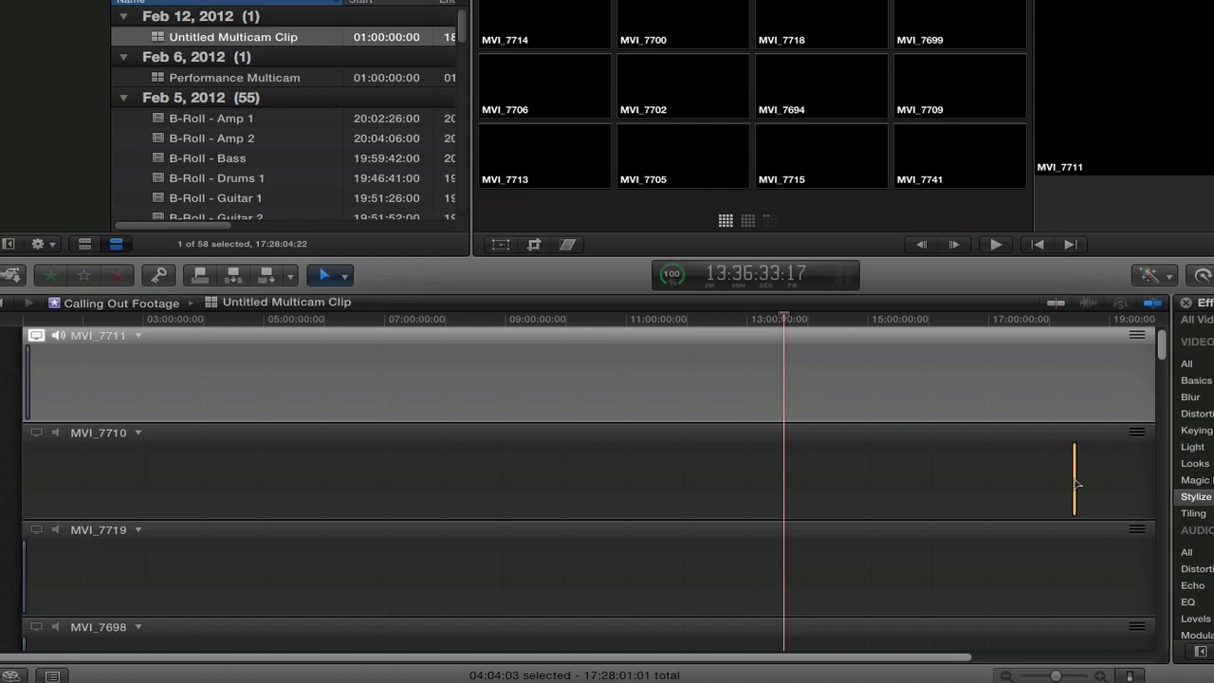
pyautogui.moveTo(1075, 486); pyautogui.dragTo(38, 480)
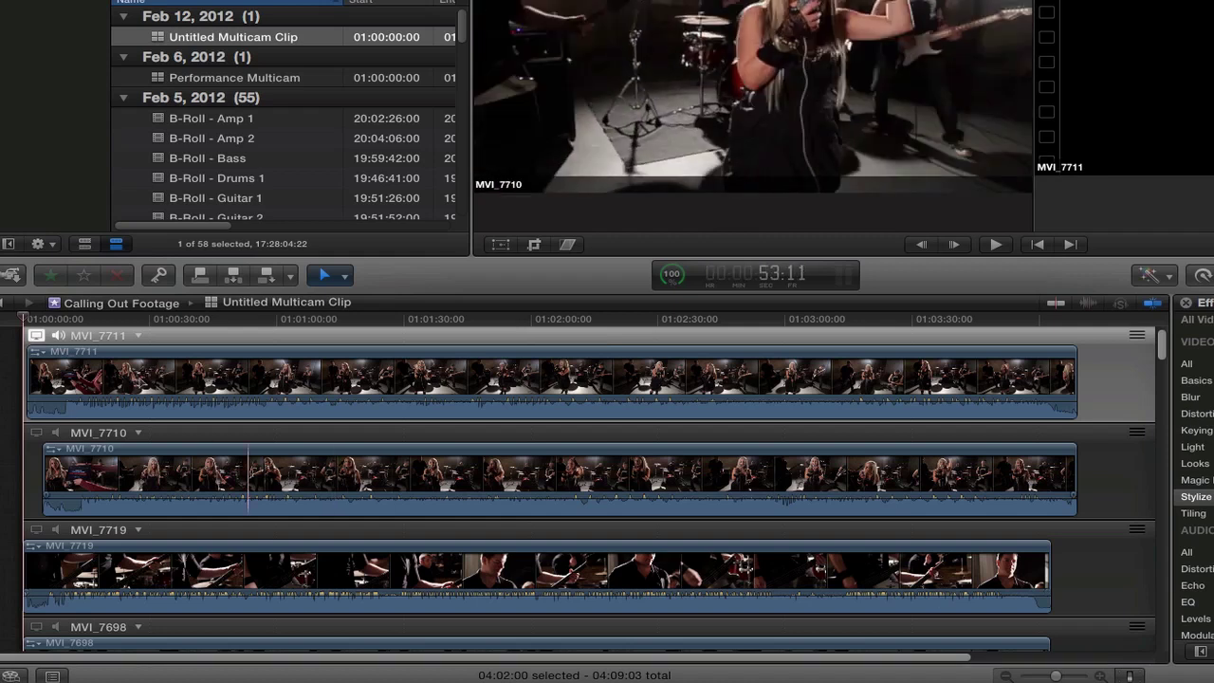
# Step: Monitor MVI_7711's audio and play back the synced angles, scrolling through the angle lanes
pyautogui.click(56, 333)
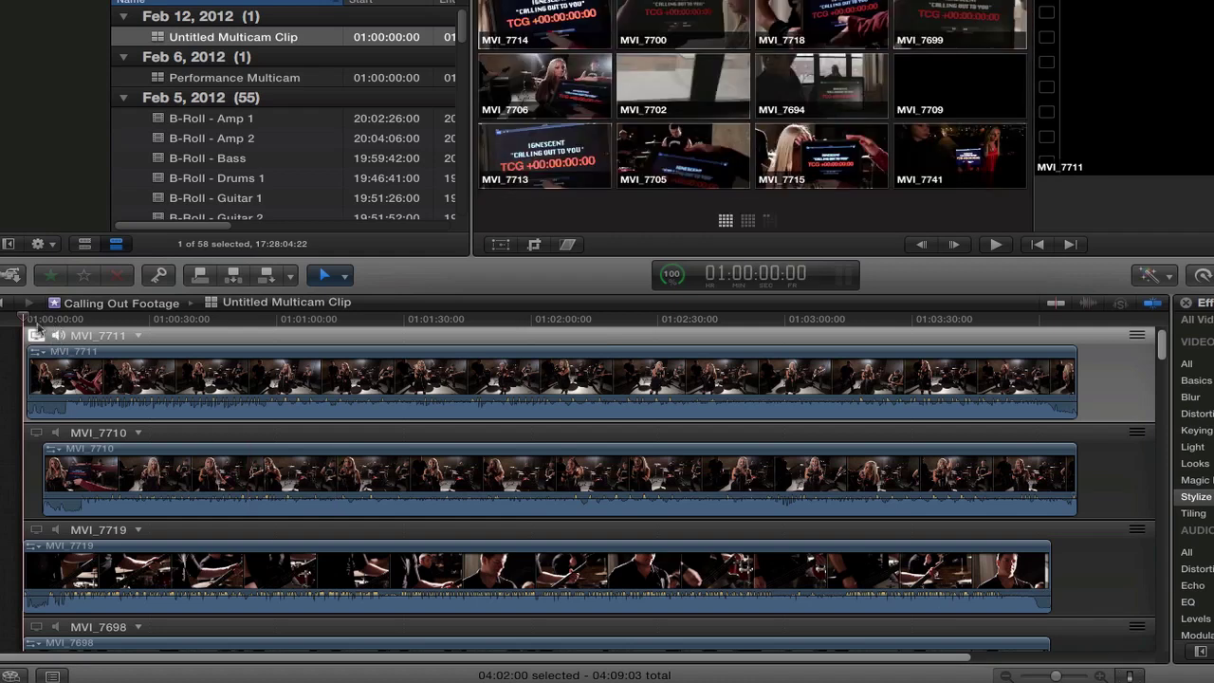
pyautogui.press('space')
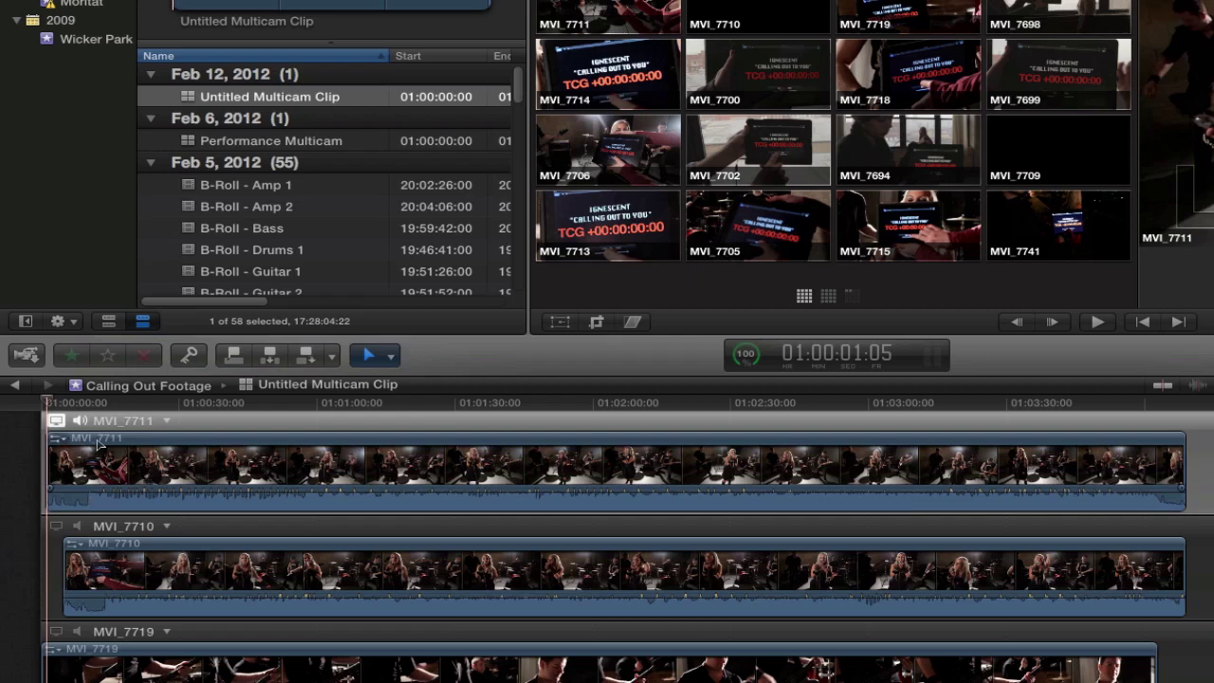
pyautogui.scroll(-2, 139, 557)
pyautogui.scroll(-5, 140, 558)
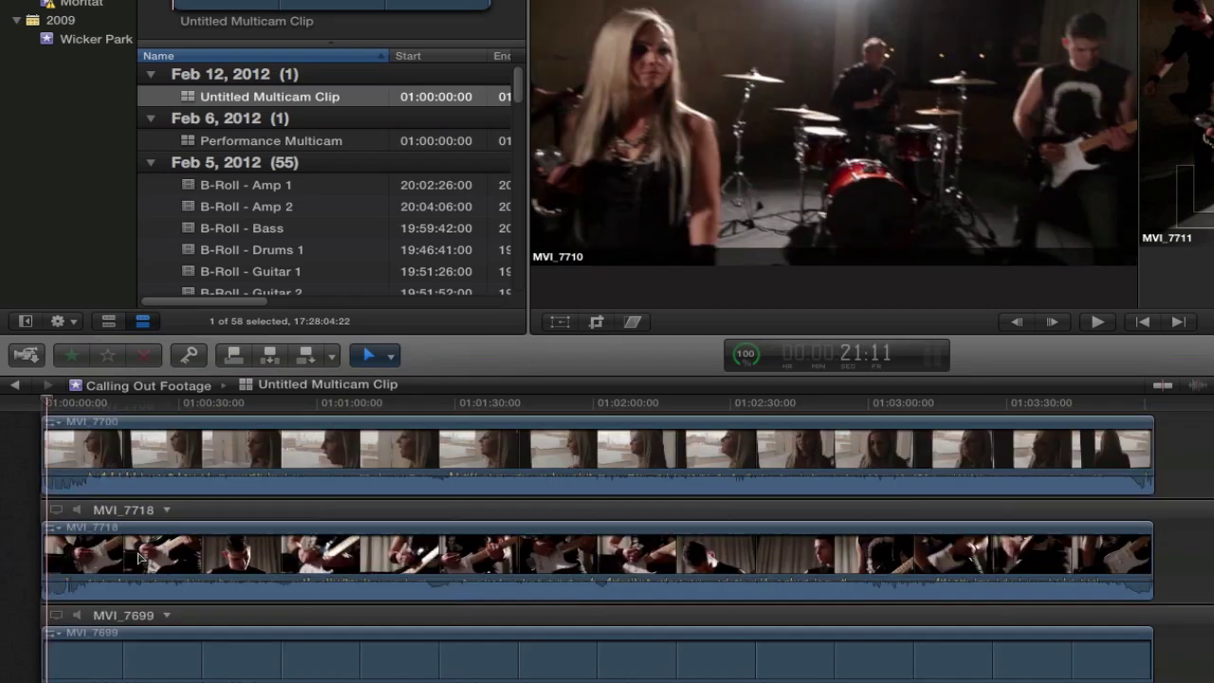
pyautogui.scroll(-8, 140, 557)
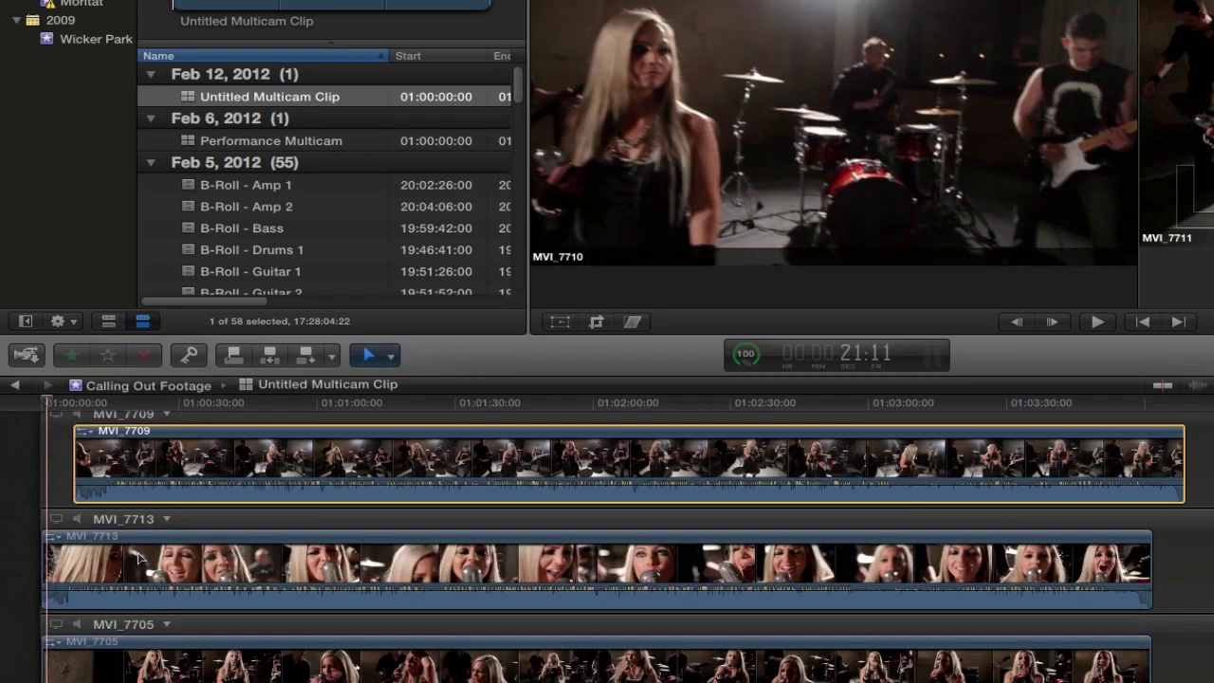
pyautogui.scroll(10, 139, 557)
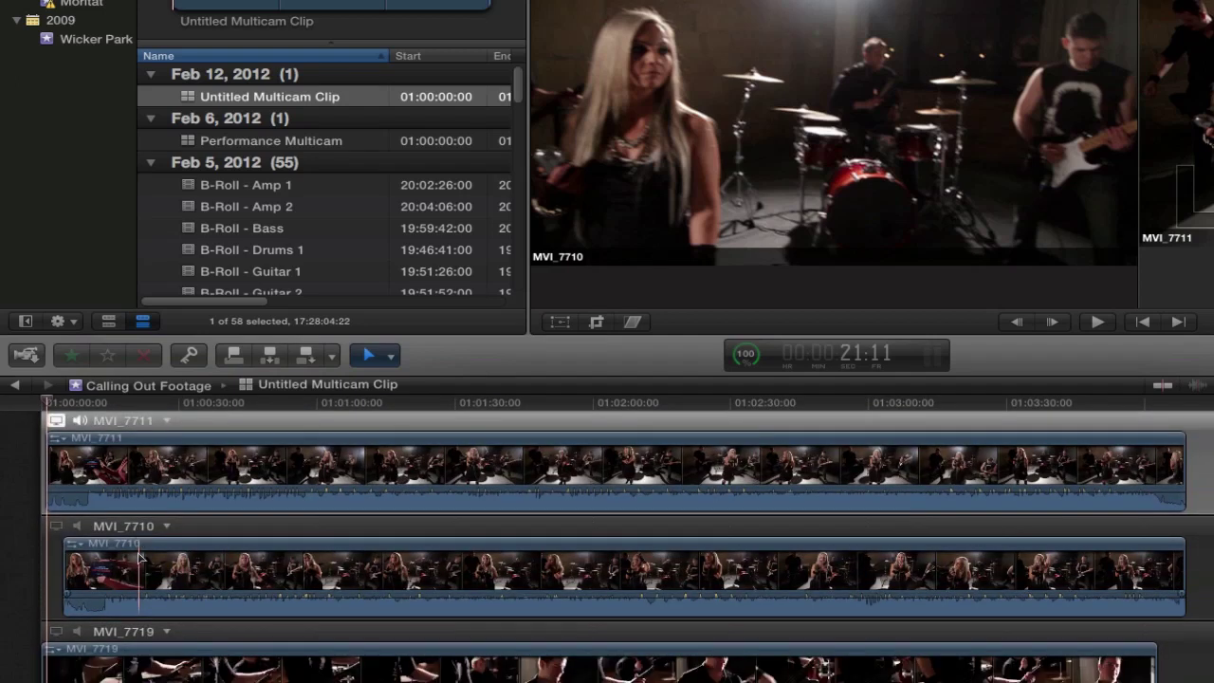
# Step: Zoom in and slide MVI_7711 6:12 earlier so its slate aligns with the timeline start
pyautogui.press('super+shift+7')
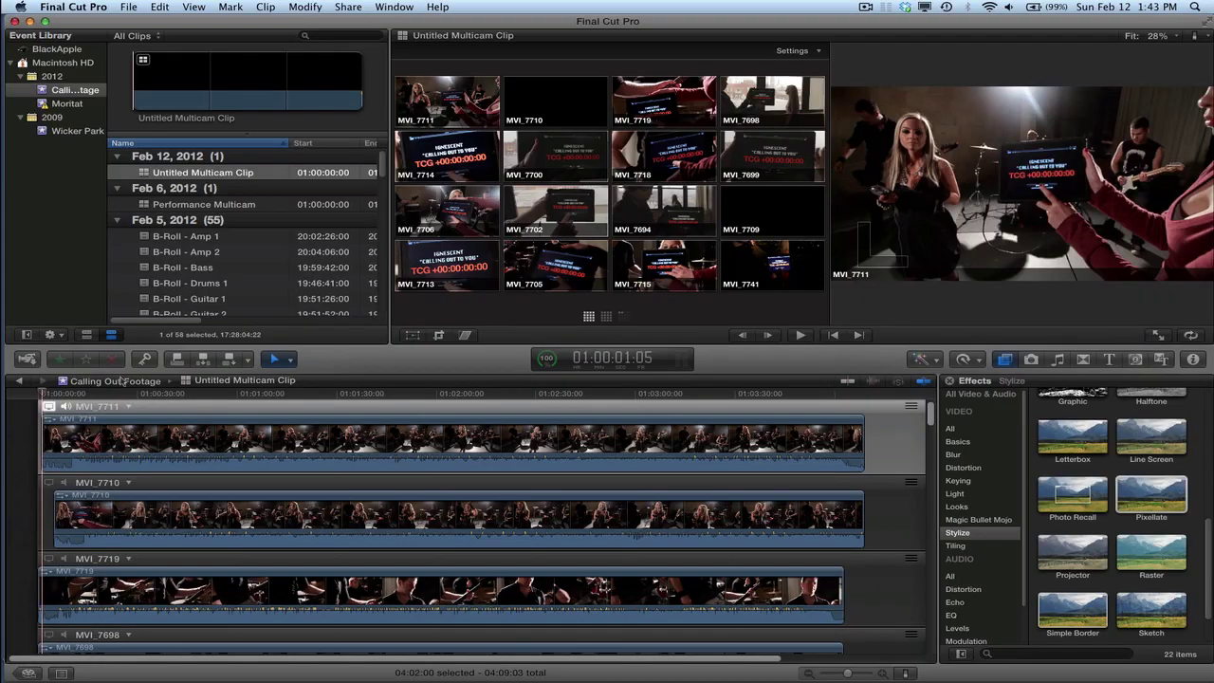
pyautogui.press('super+equal')
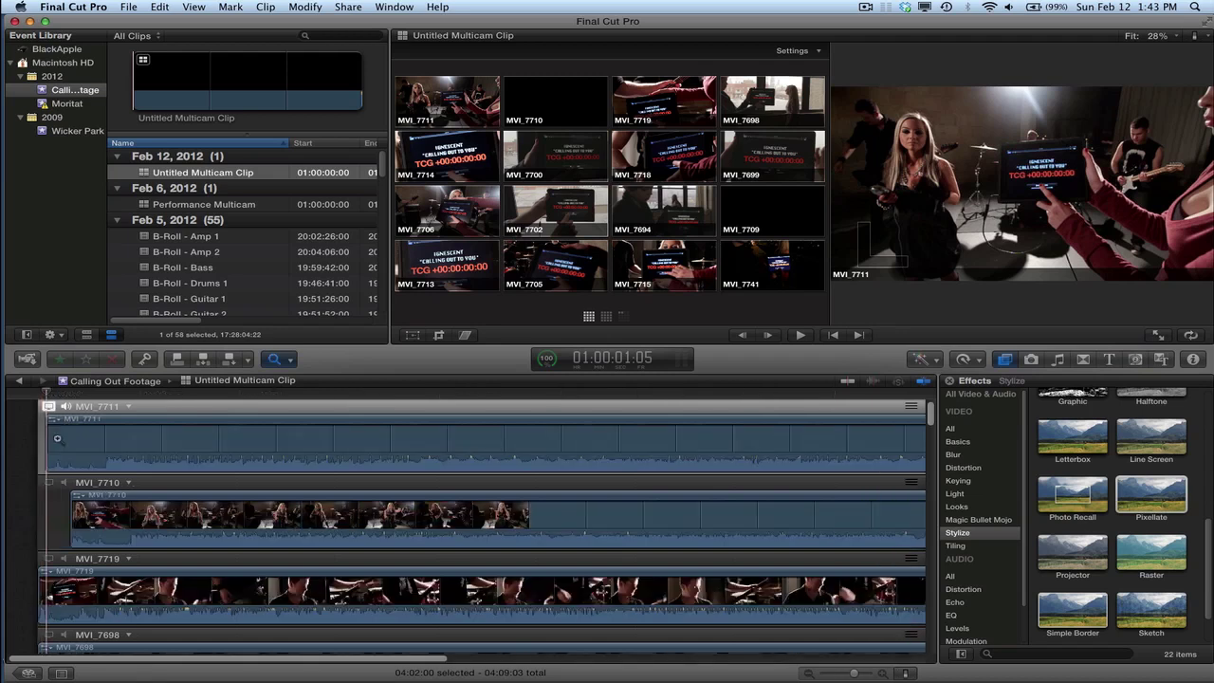
pyautogui.press('super+equal')
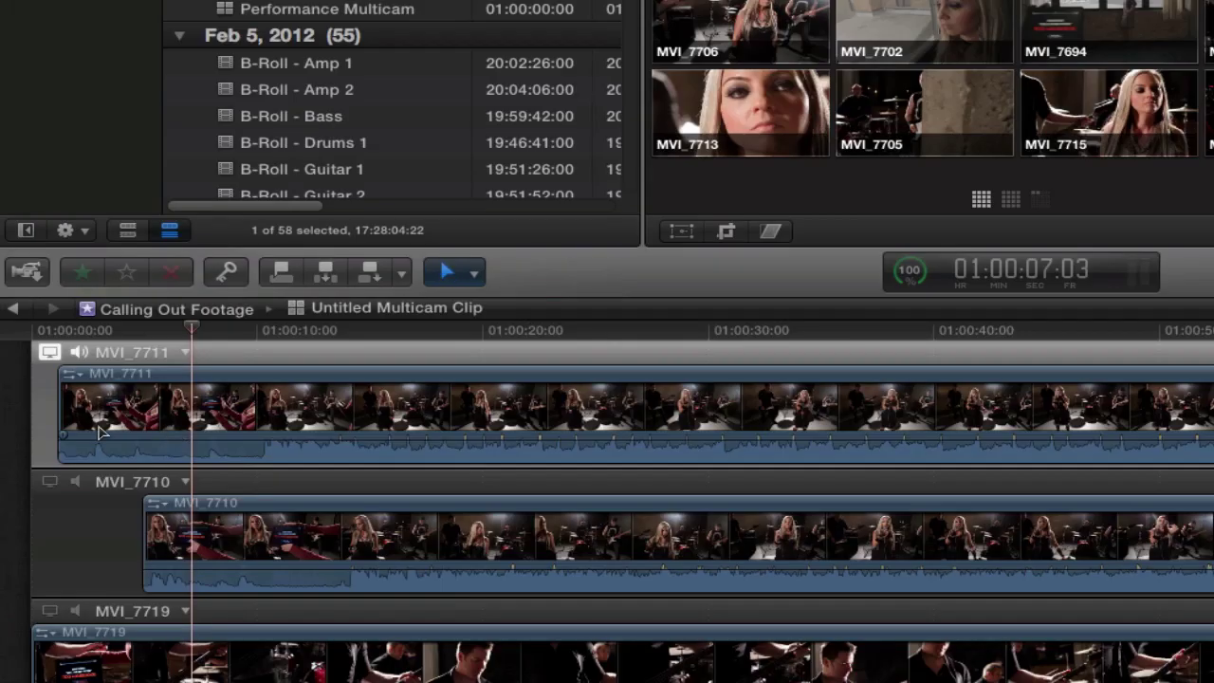
pyautogui.moveTo(61, 414); pyautogui.dragTo(188, 415)
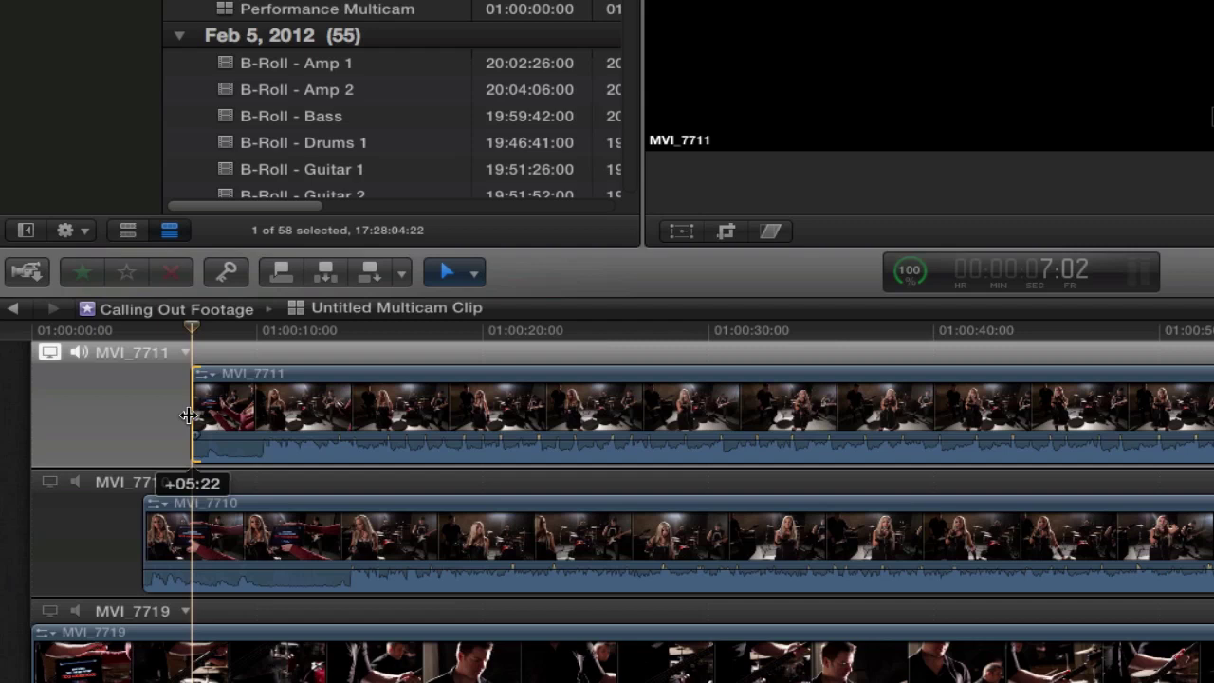
pyautogui.click(63, 333)
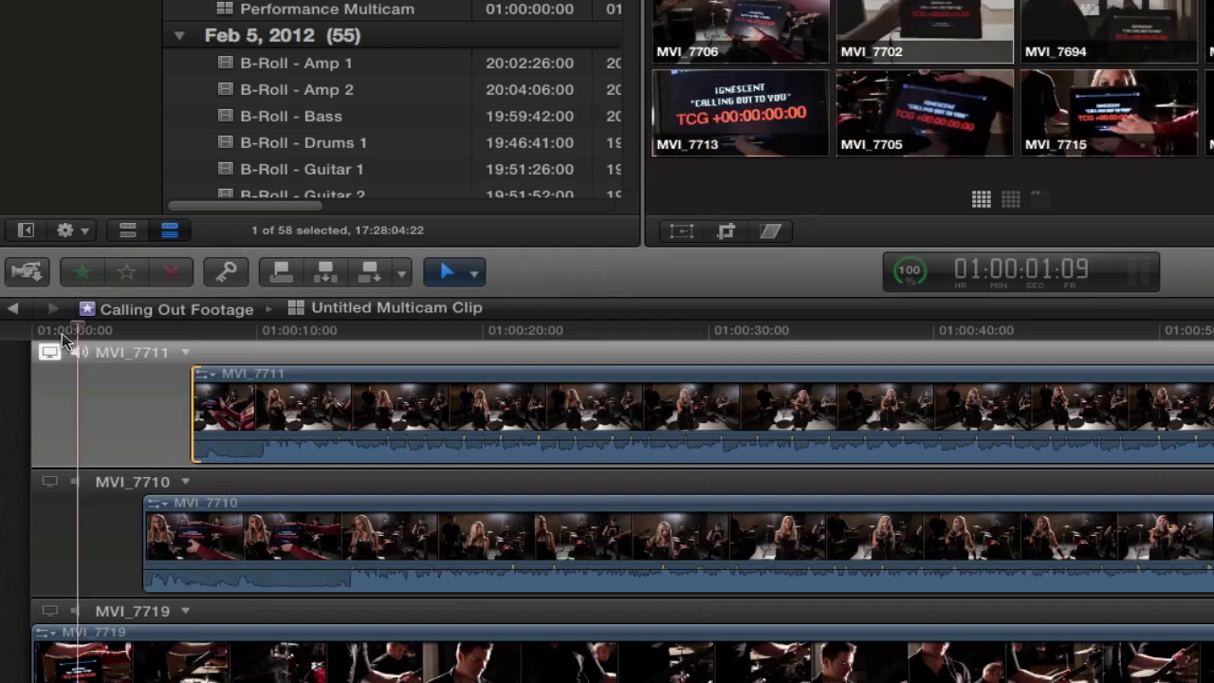
pyautogui.click(48, 332)
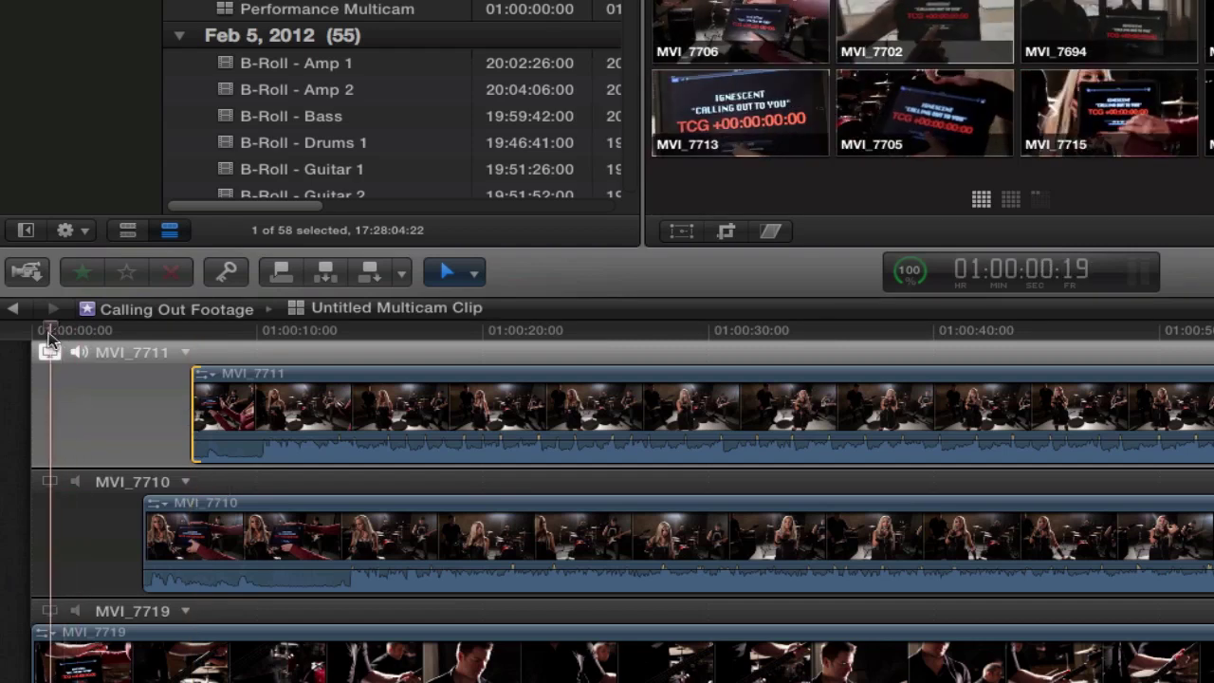
pyautogui.moveTo(48, 335); pyautogui.dragTo(49, 335)
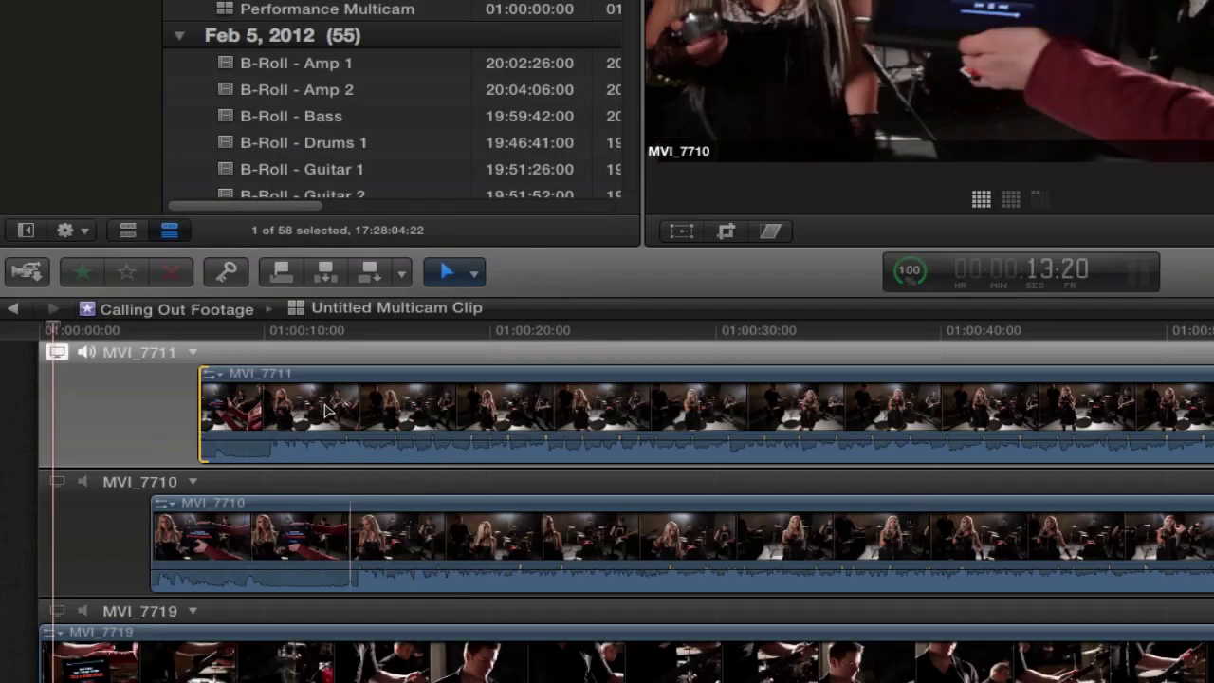
pyautogui.click(305, 408)
pyautogui.moveTo(306, 407); pyautogui.dragTo(186, 408)
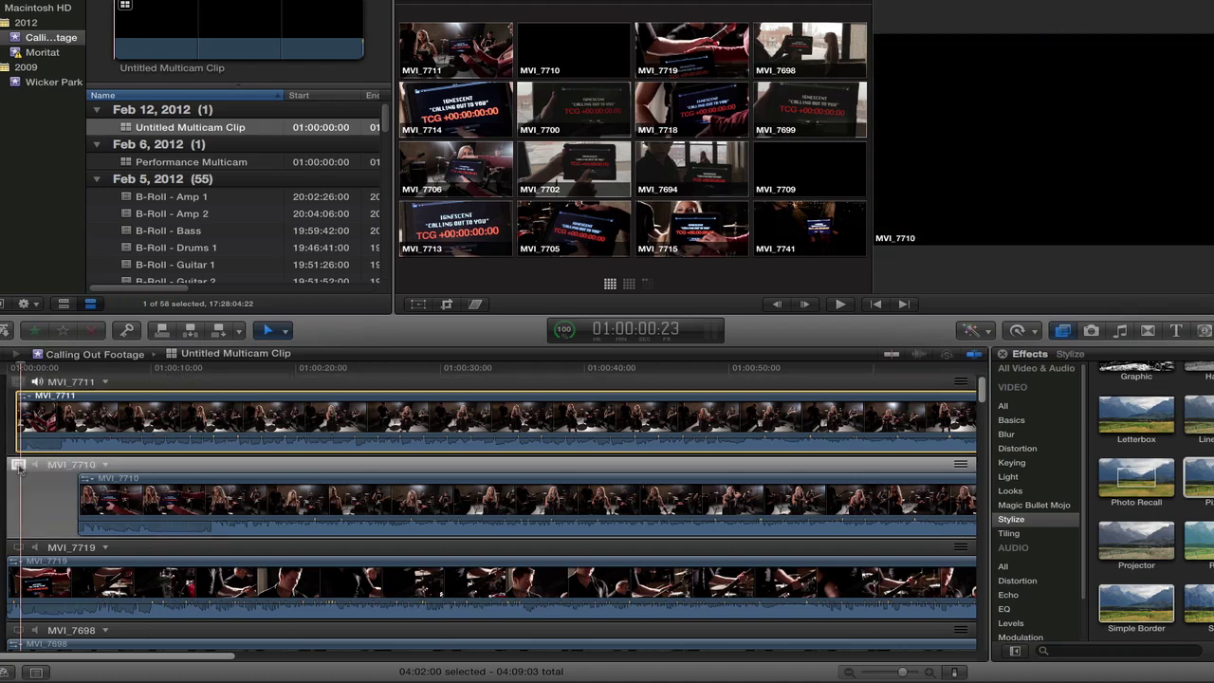
# Step: Play the angles to check sync and park the playhead on the slate frame near 10 seconds
pyautogui.press('space')
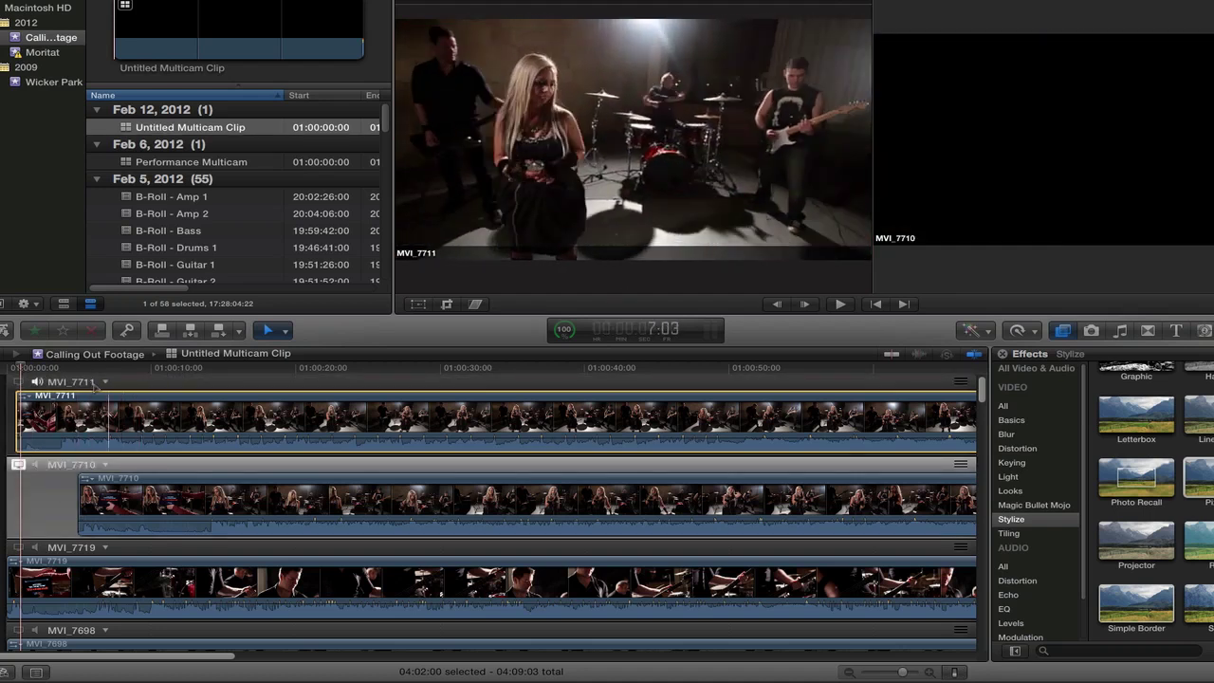
pyautogui.press('space')
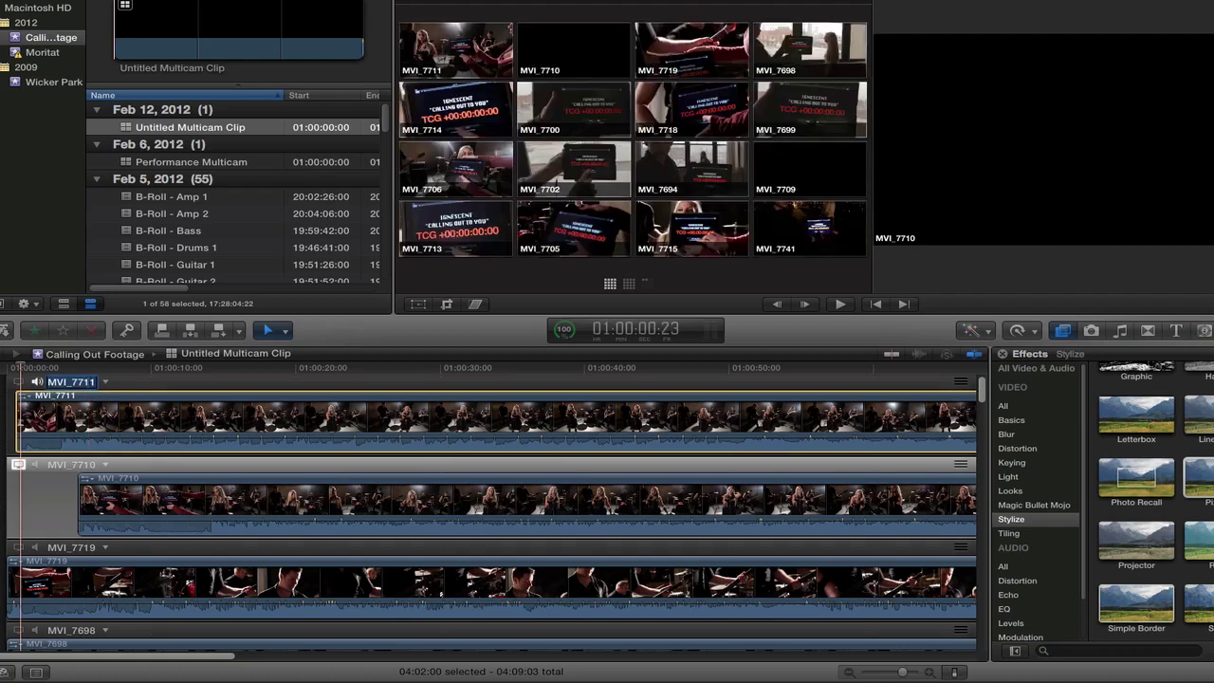
pyautogui.click(94, 382)
pyautogui.press('space')
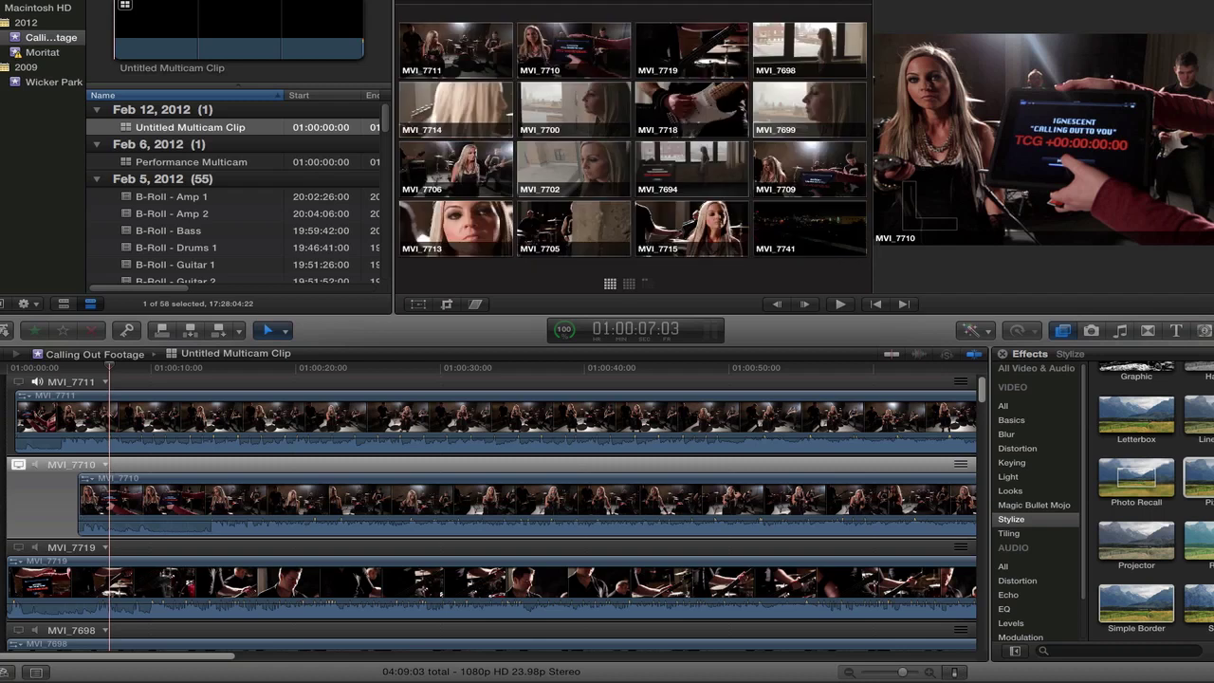
pyautogui.click(123, 369)
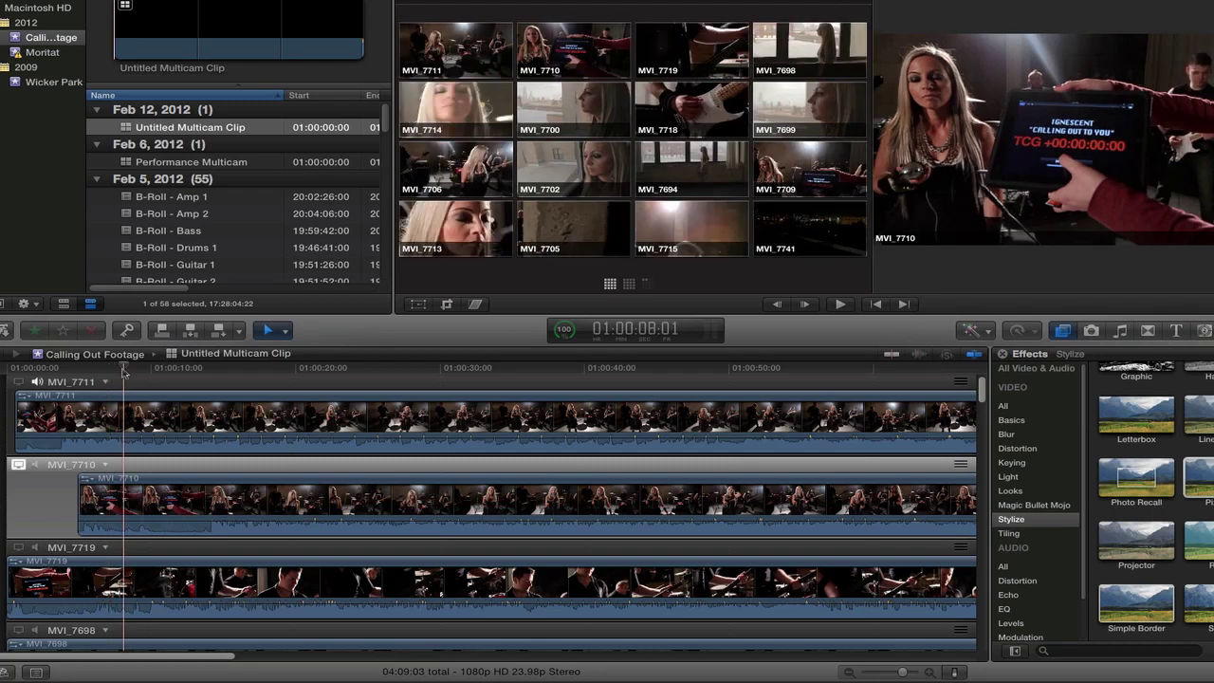
pyautogui.click(147, 369)
pyautogui.click(161, 370)
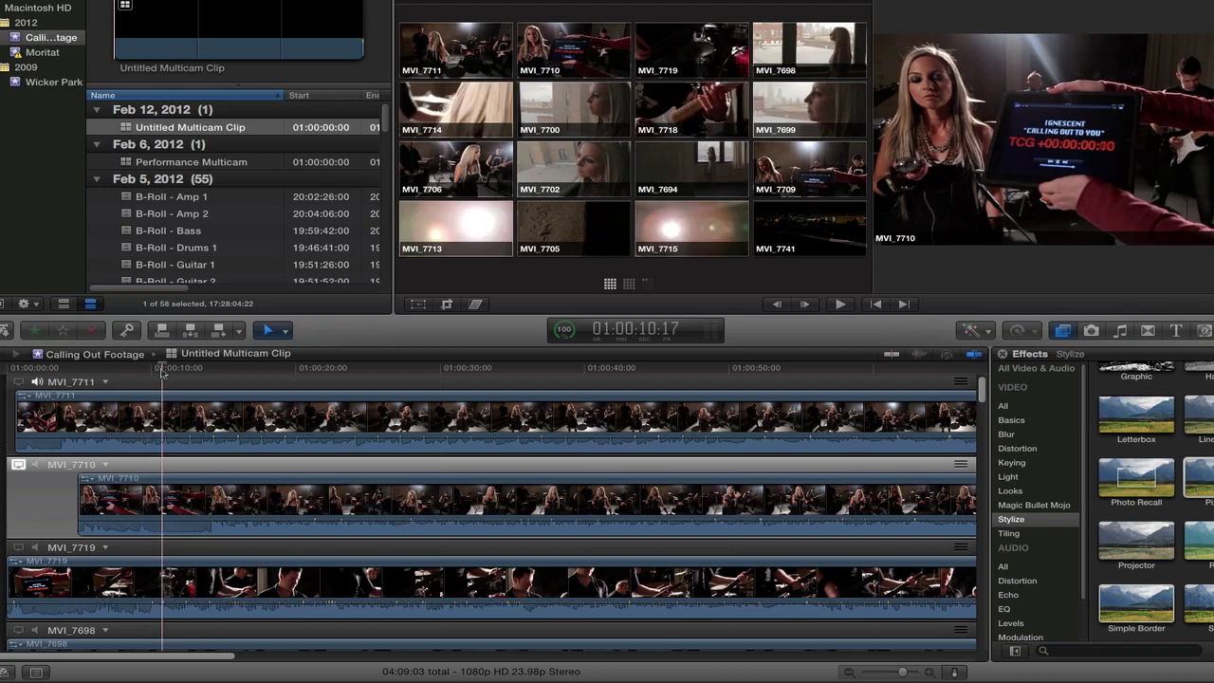
pyautogui.press('Right')
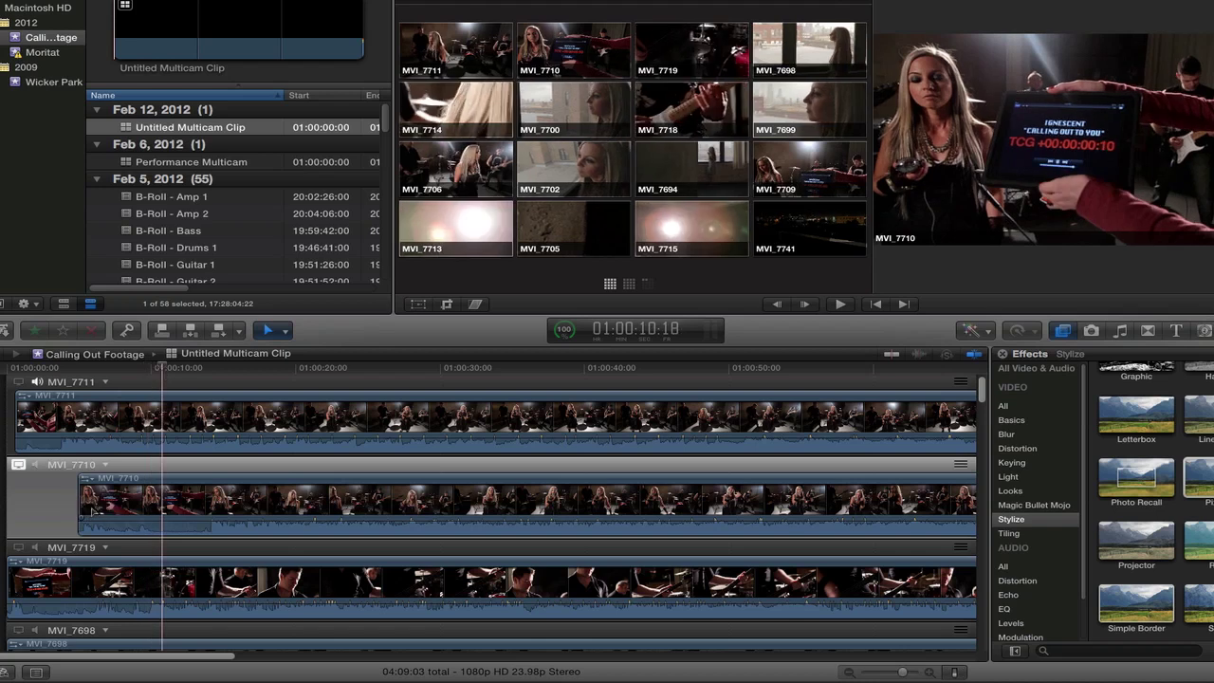
# Step: Slide MVI_7710 8:05 earlier to the timeline start, zooming in to fine-tune its sync with MVI_7711
pyautogui.moveTo(83, 502); pyautogui.dragTo(165, 503)
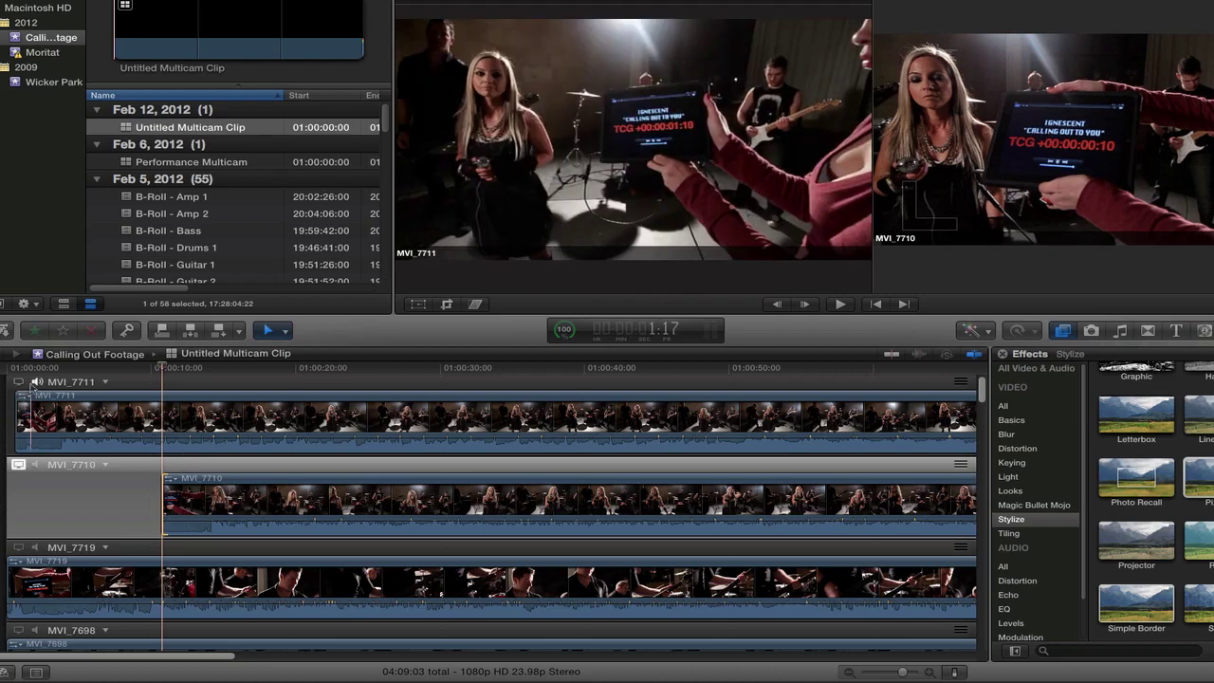
pyautogui.click(16, 373)
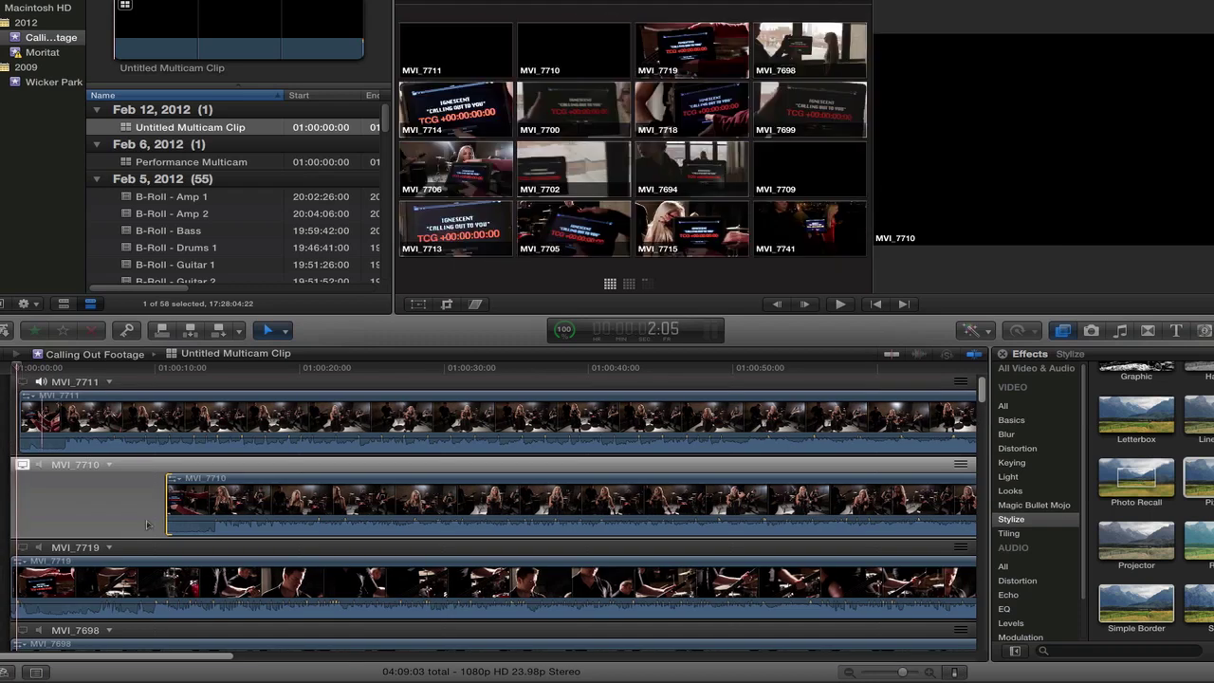
pyautogui.moveTo(264, 510); pyautogui.dragTo(118, 510)
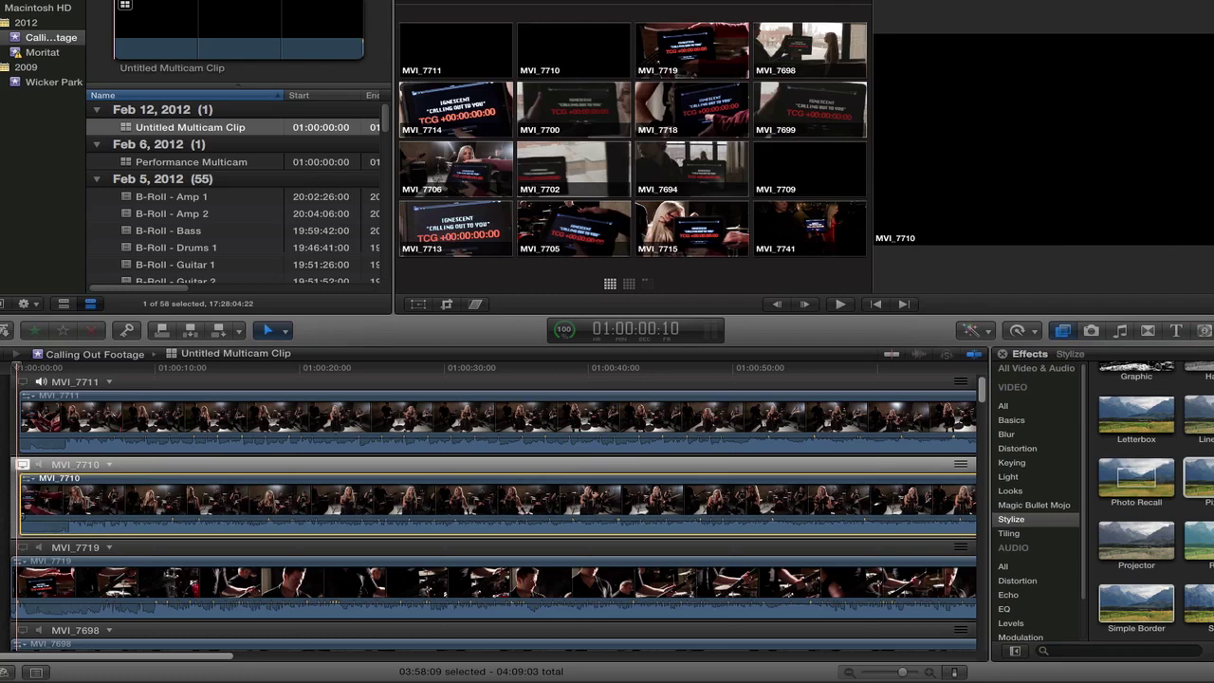
pyautogui.press('z')
pyautogui.click(24, 514)
pyautogui.click(25, 512)
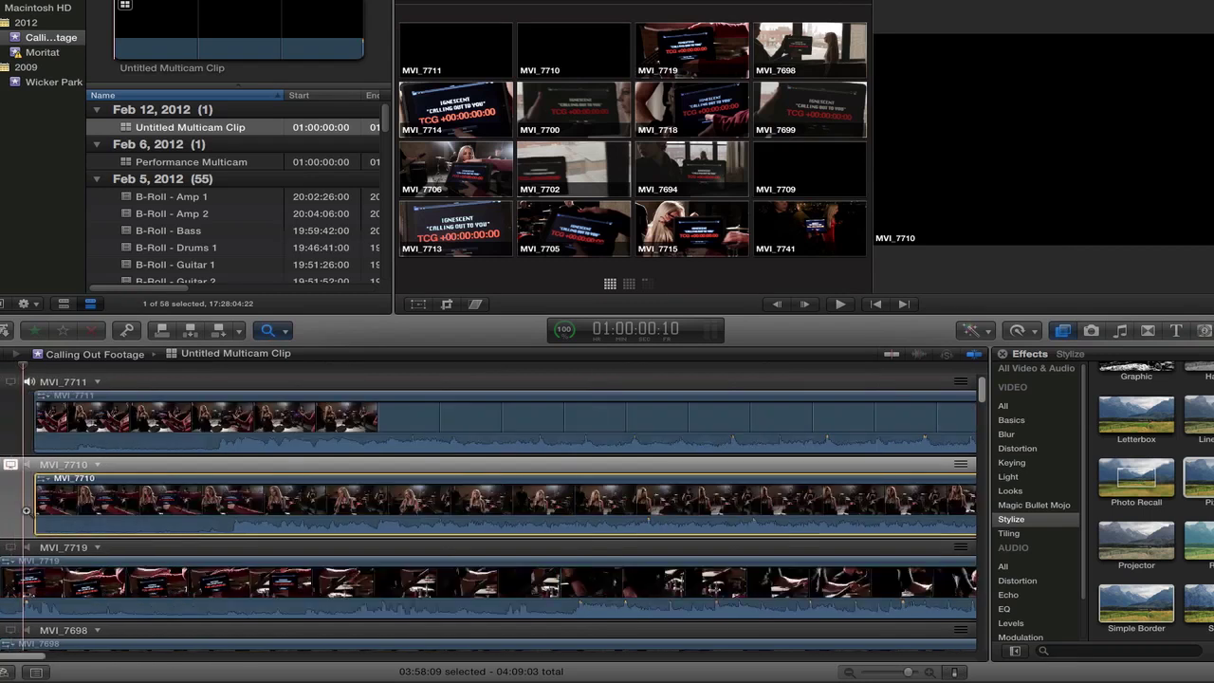
pyautogui.click(27, 510)
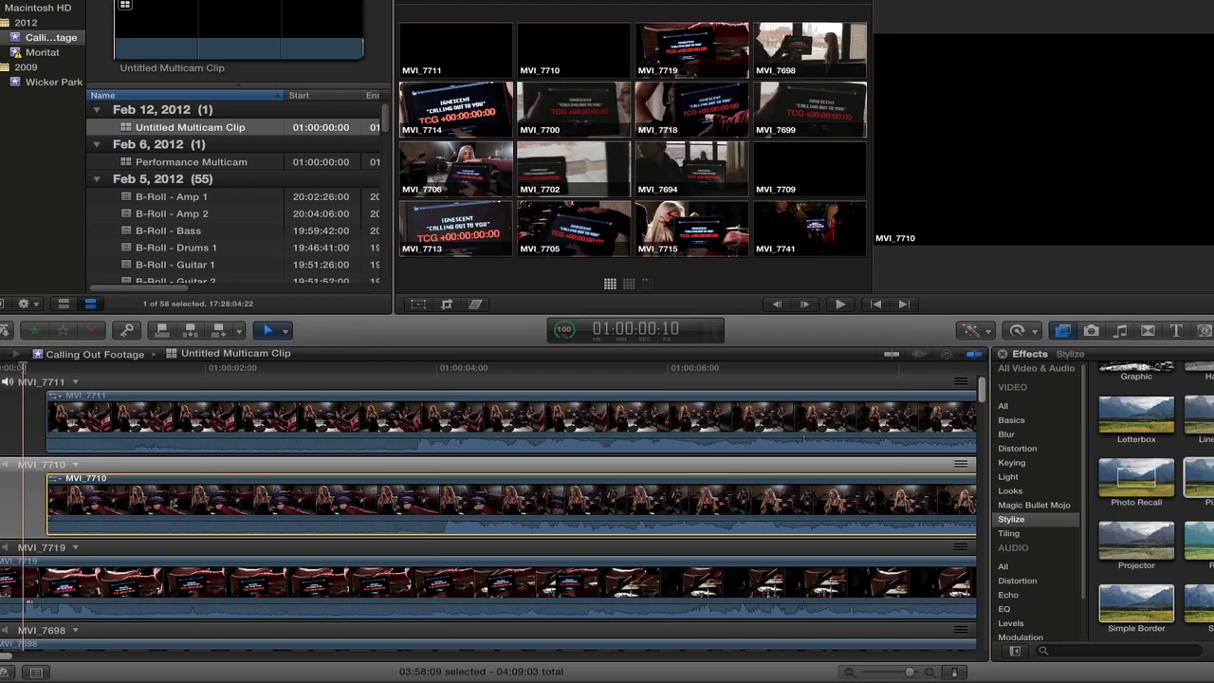
pyautogui.moveTo(177, 505); pyautogui.dragTo(154, 506)
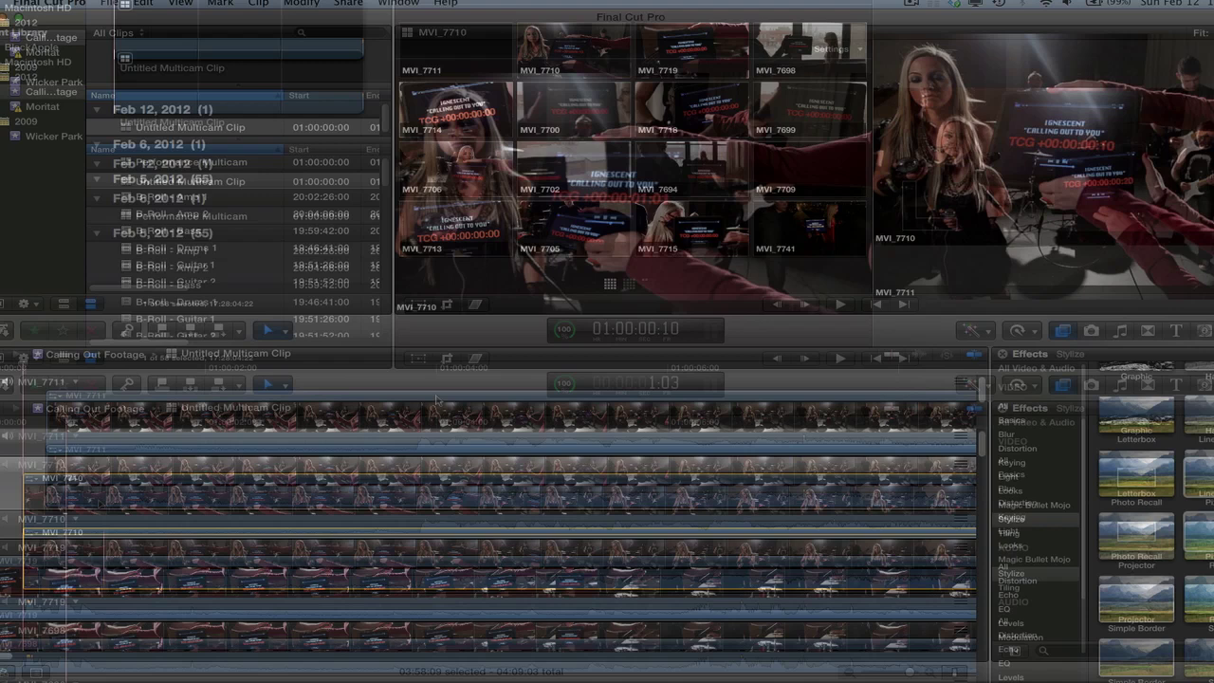
# Step: Open Performance Multicam in the Angle Editor and show its angle clips as filmstrip thumbnails
pyautogui.scroll(-3, 348, 490)
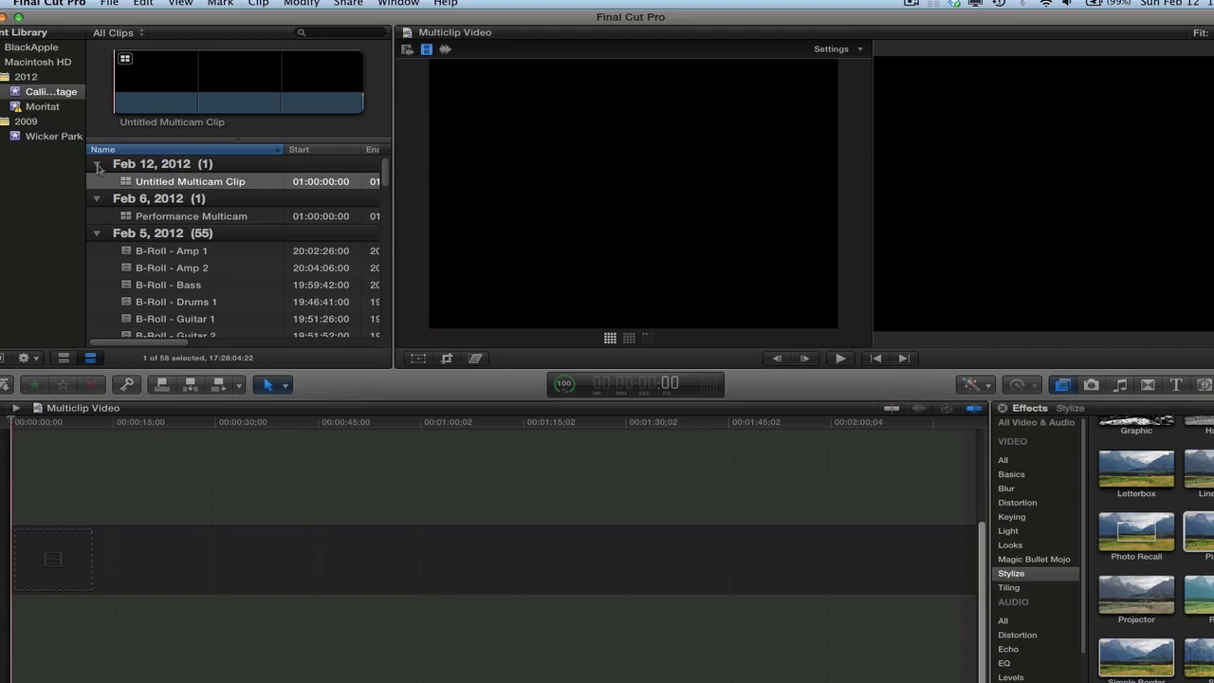
pyautogui.click(97, 165)
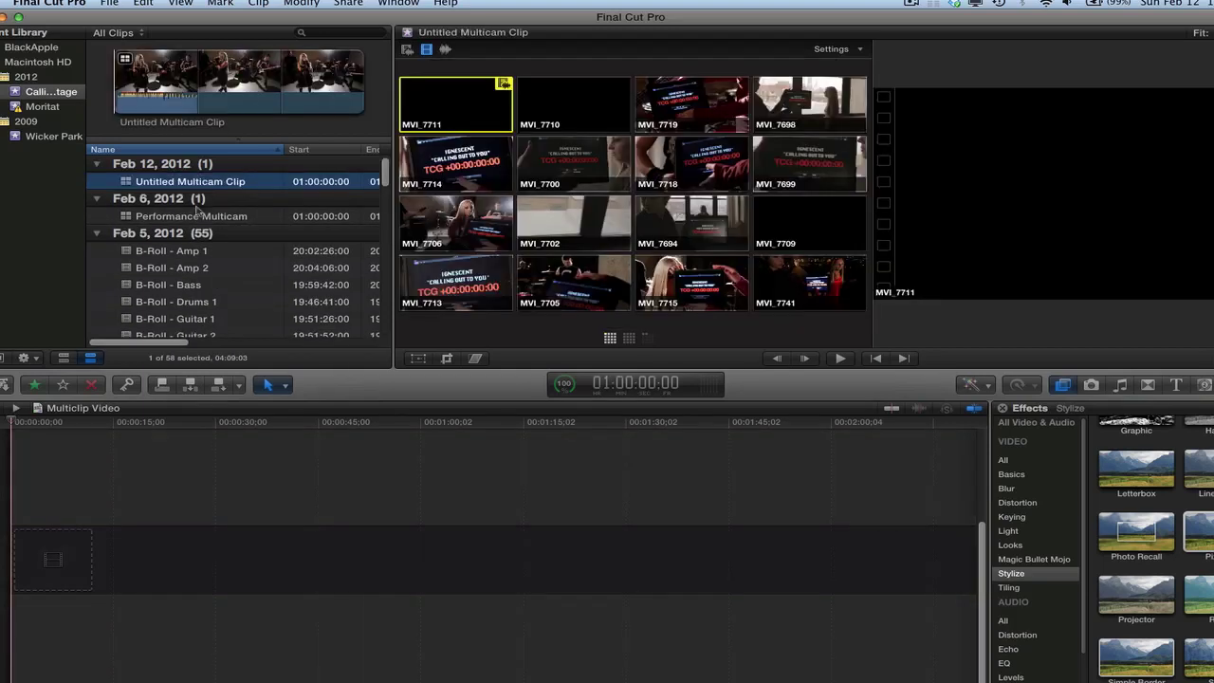
pyautogui.click(192, 217)
pyautogui.rightClick(193, 219)
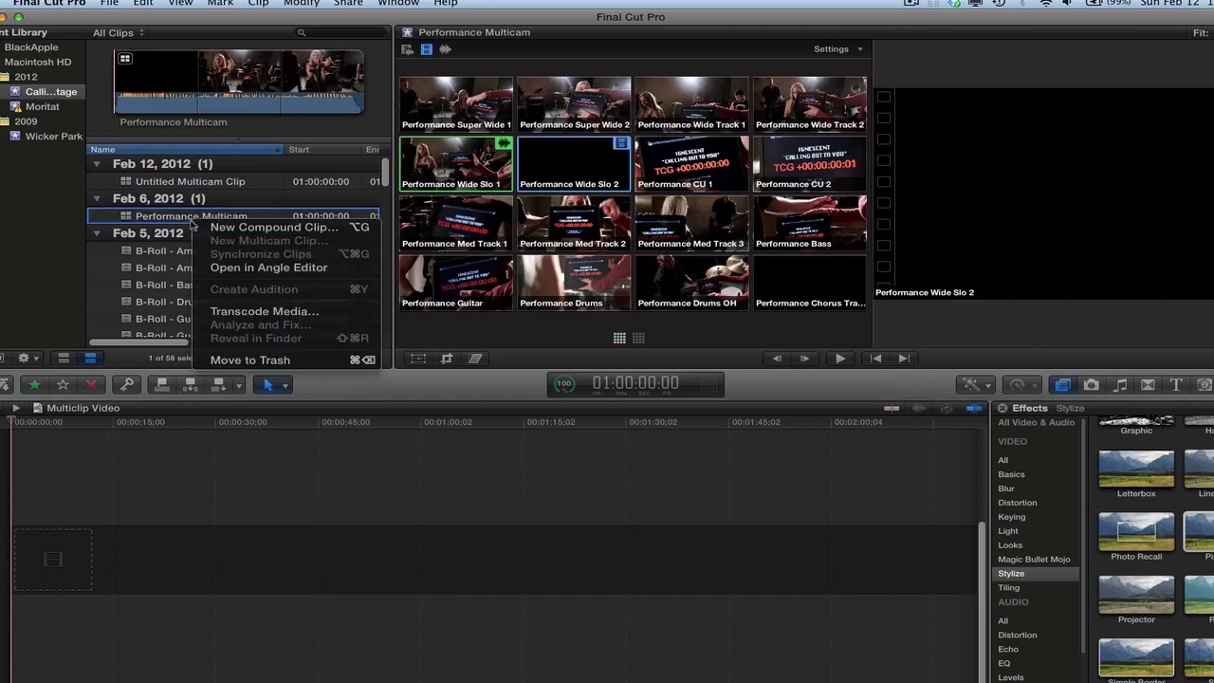
pyautogui.click(258, 267)
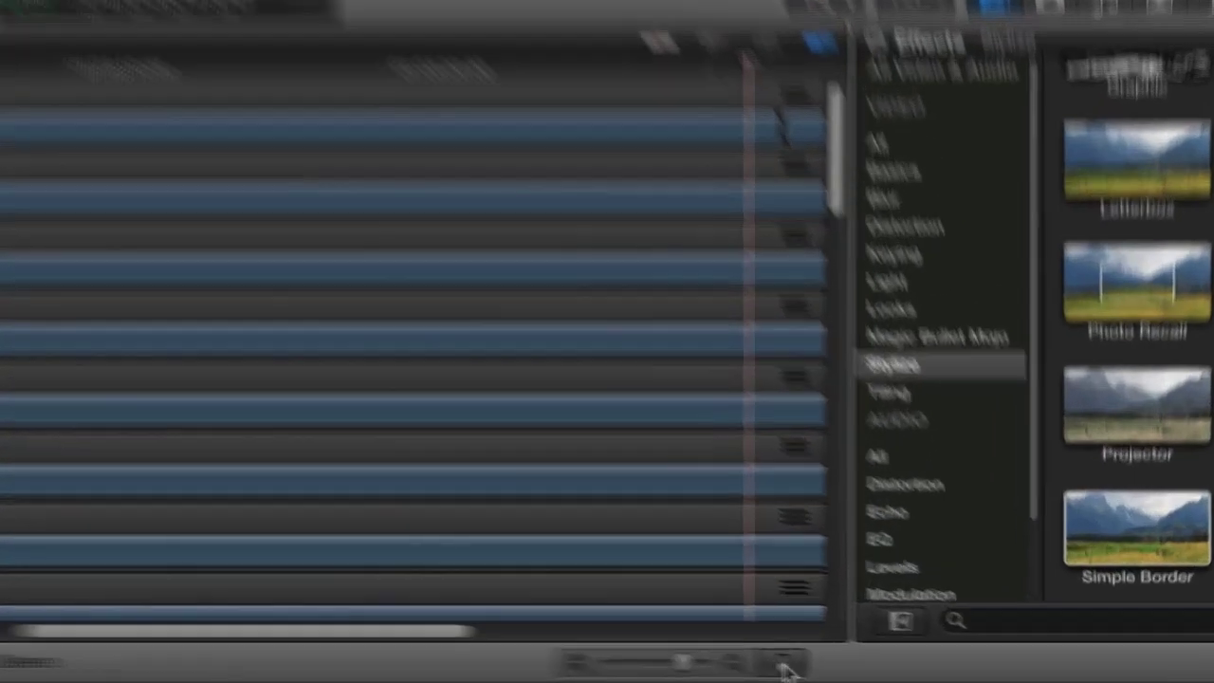
pyautogui.click(954, 672)
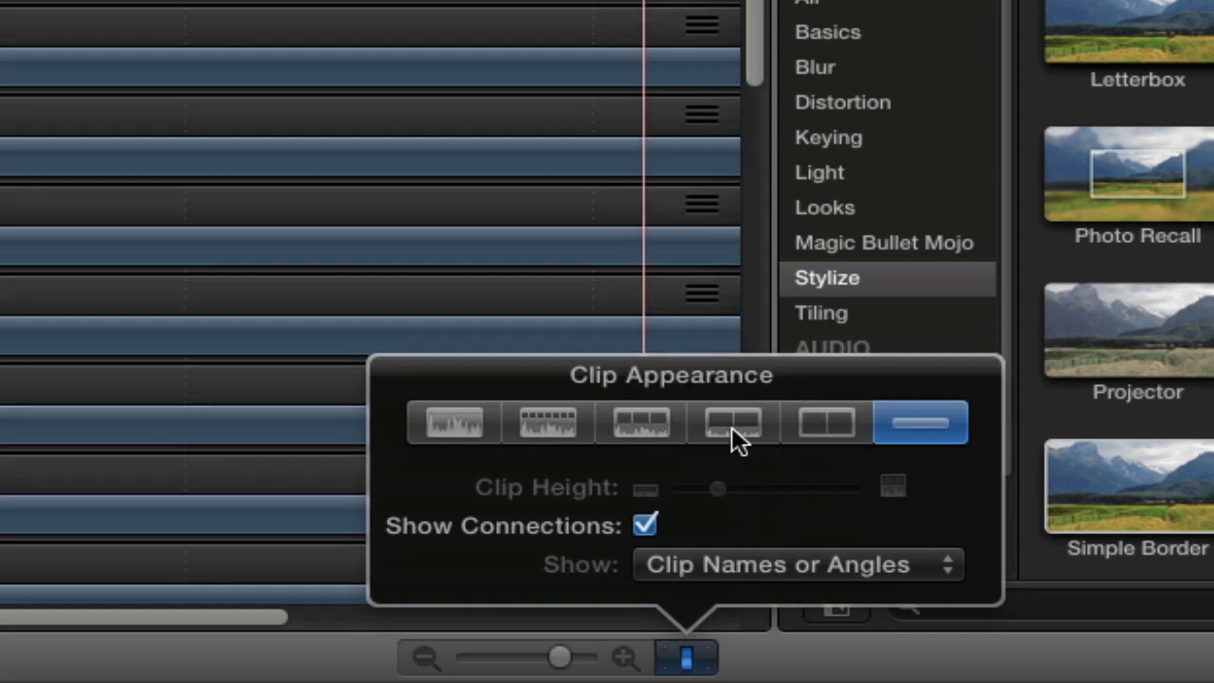
pyautogui.click(811, 426)
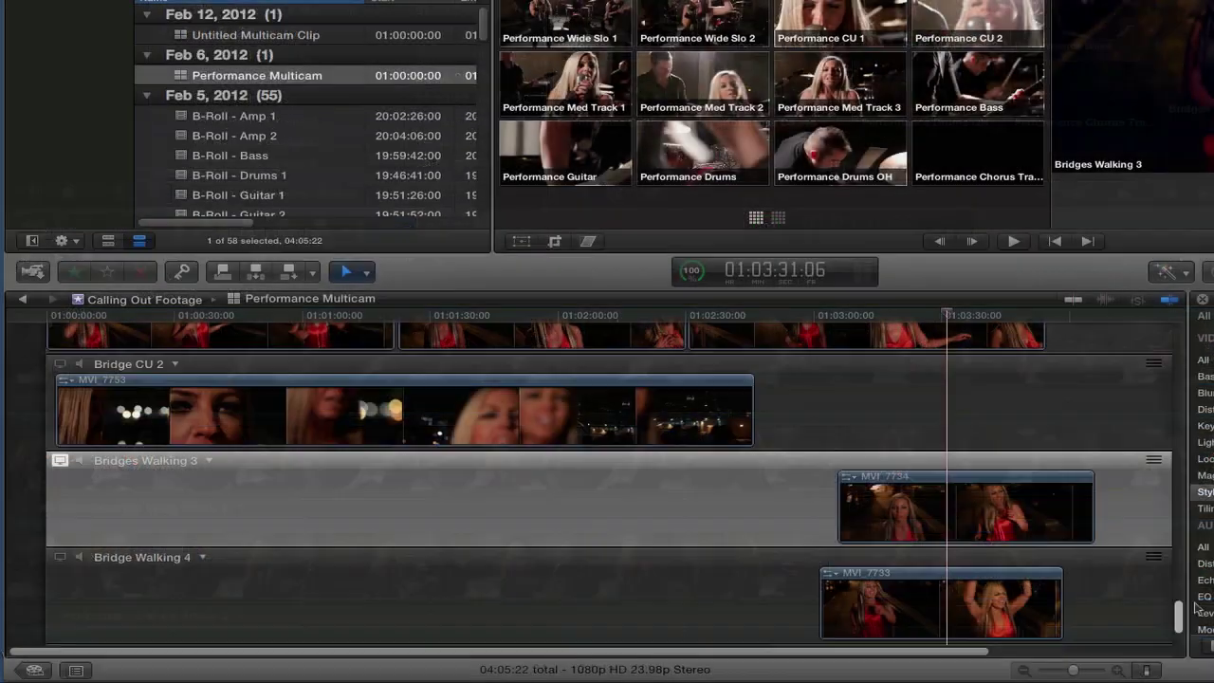
# Step: Drop the song into the Audio angle and add an empty Untitled Angle below it
pyautogui.moveTo(1178, 621); pyautogui.dragTo(1195, 580)
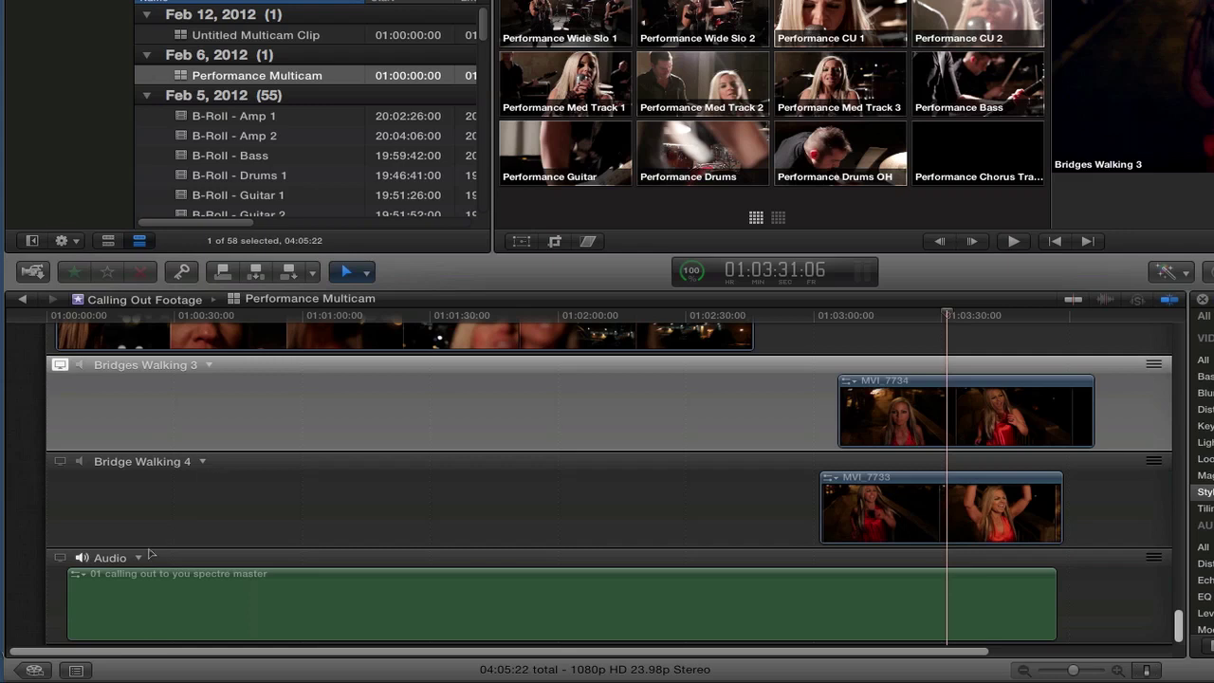
pyautogui.click(139, 557)
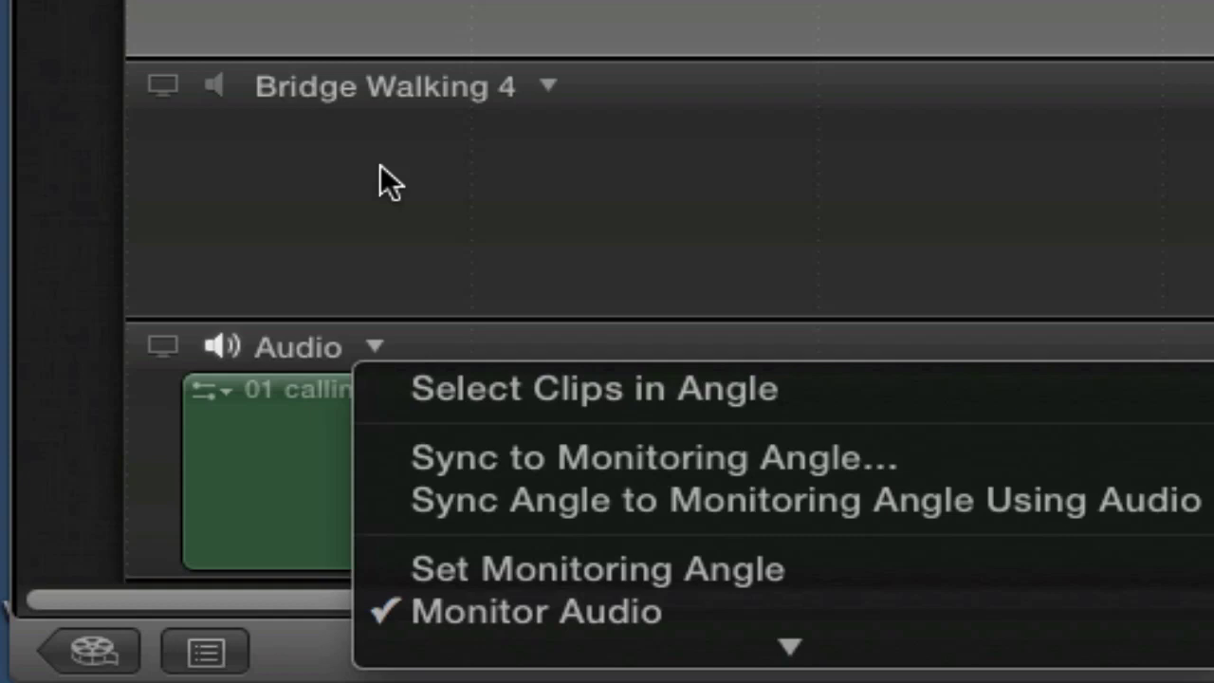
pyautogui.moveTo(645, 650)
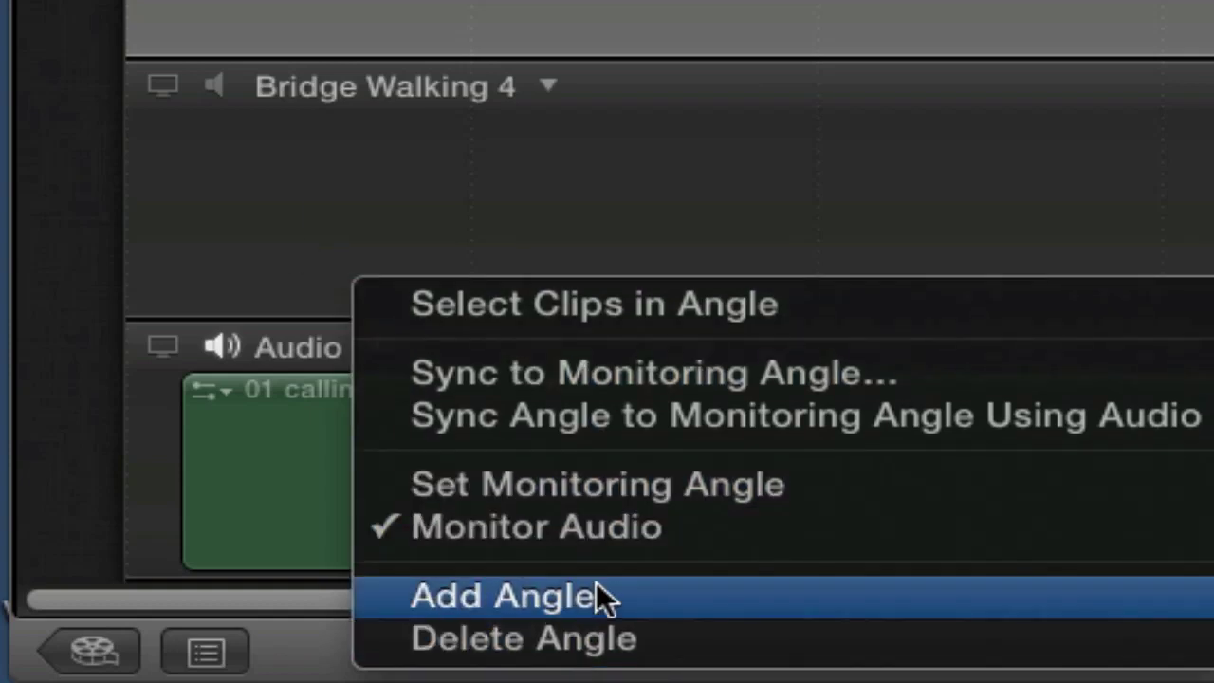
pyautogui.click(580, 598)
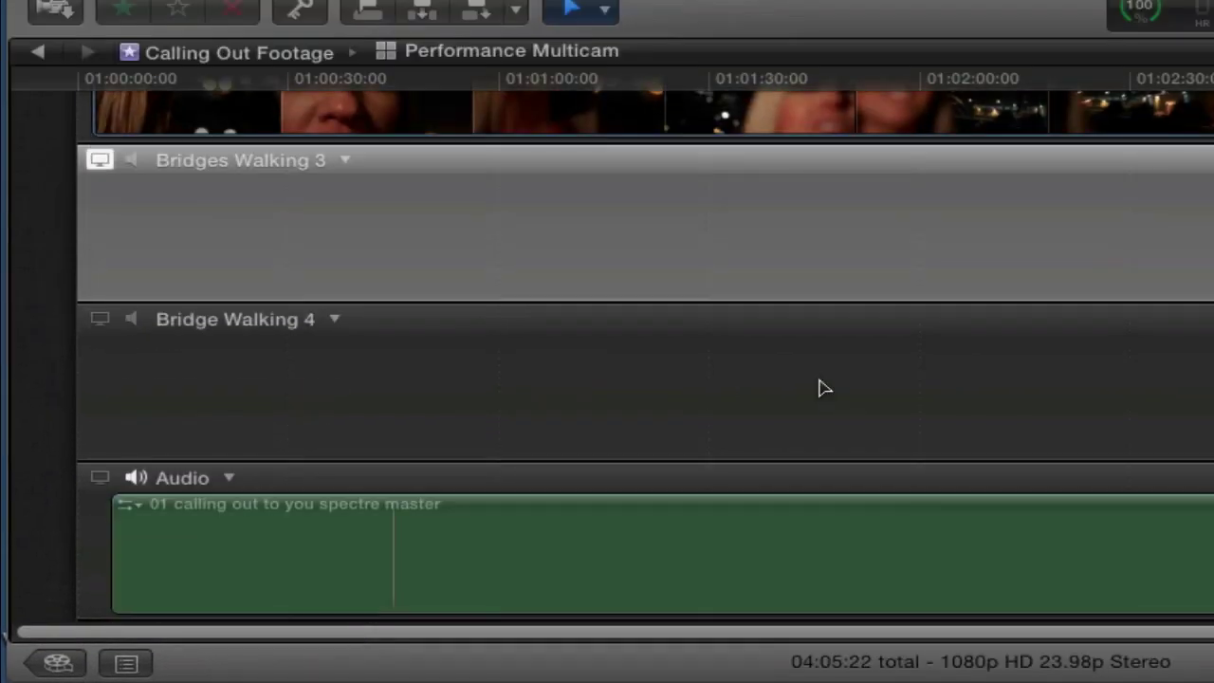
pyautogui.scroll(-3, 820, 389)
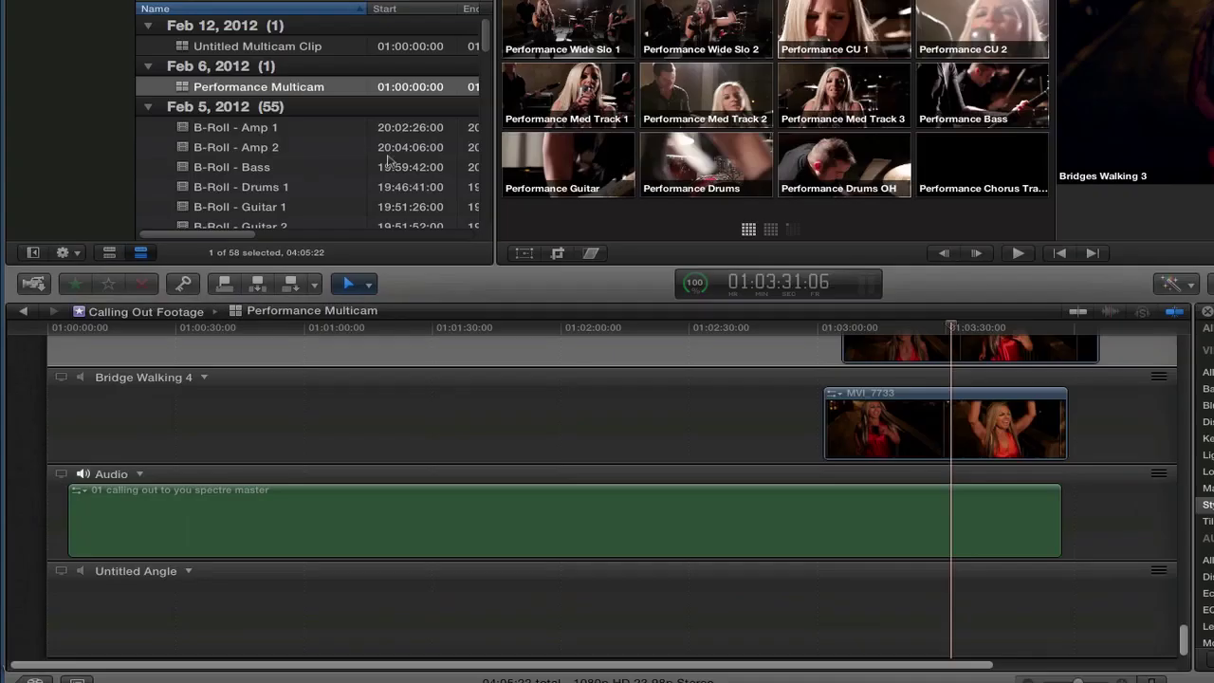
pyautogui.scroll(-8, 389, 162)
pyautogui.scroll(-10, 387, 161)
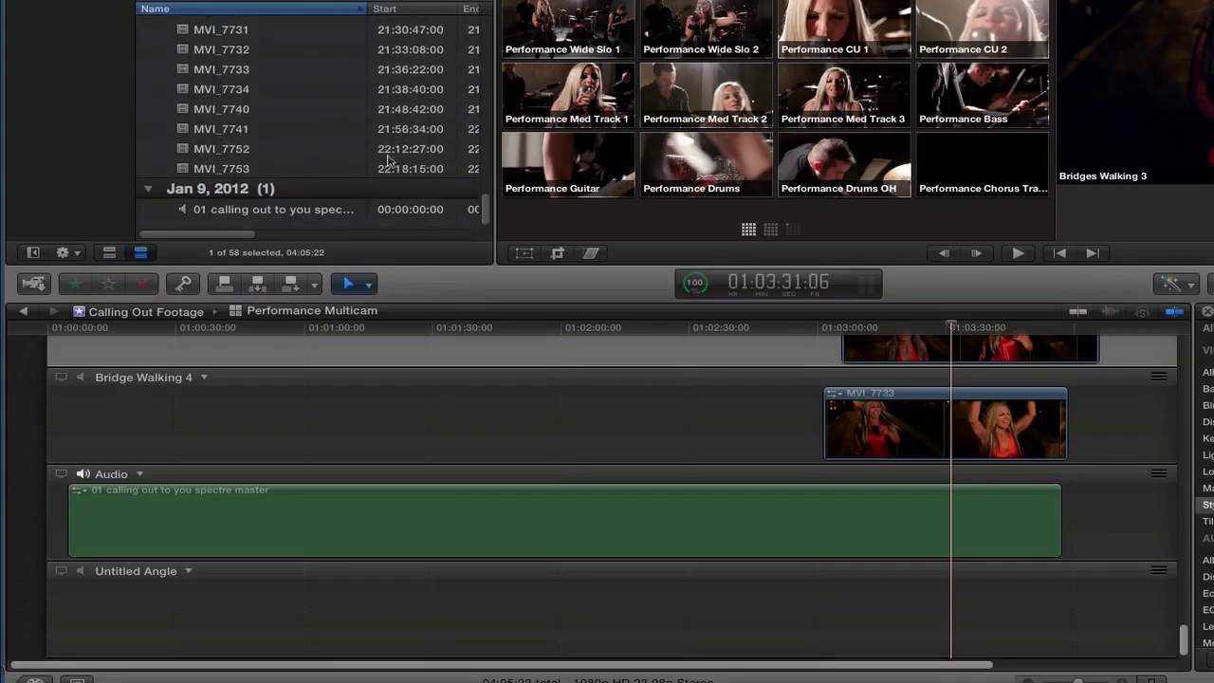
pyautogui.scroll(15, 266, 224)
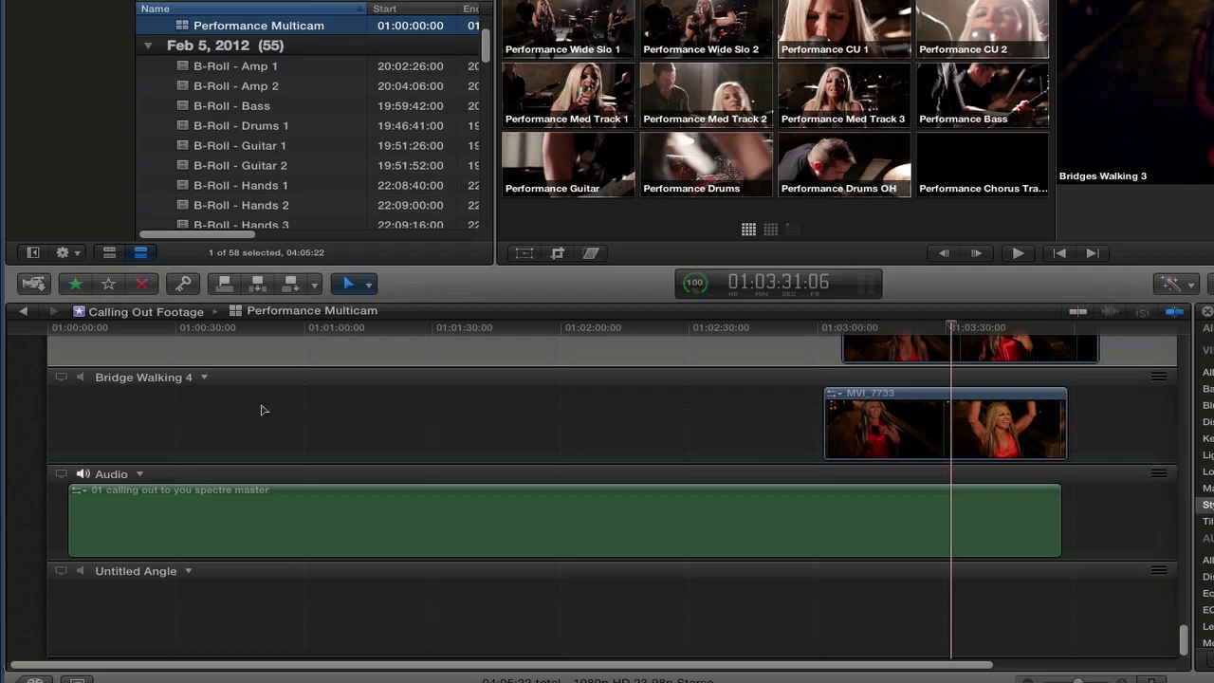
# Step: Copy the song into Untitled Angle, delete that angle, and go back to the Multiclip Video timeline
pyautogui.moveTo(263, 409); pyautogui.dragTo(78, 618)
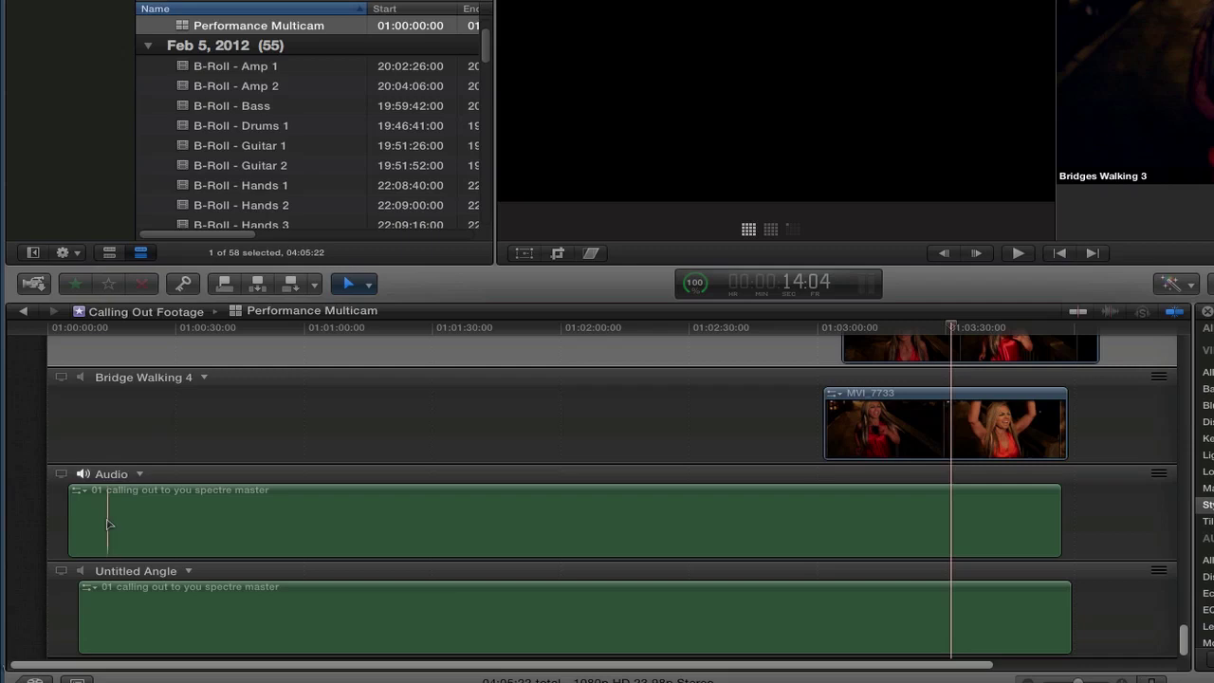
pyautogui.click(188, 571)
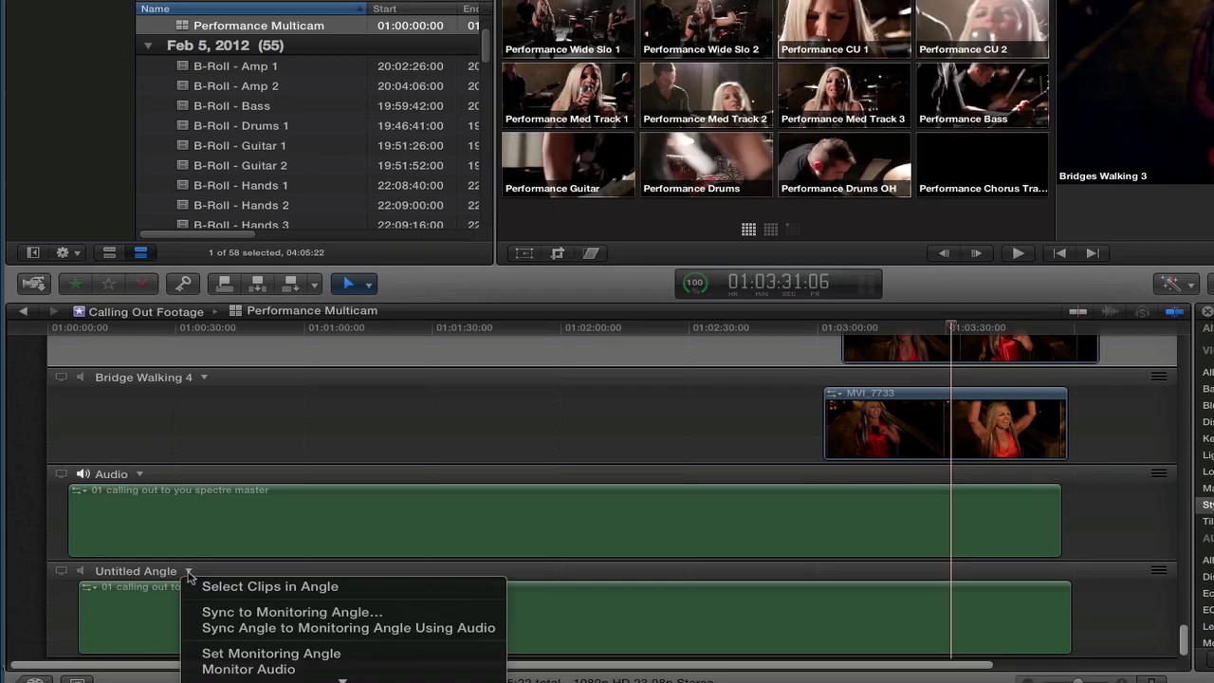
pyautogui.click(242, 676)
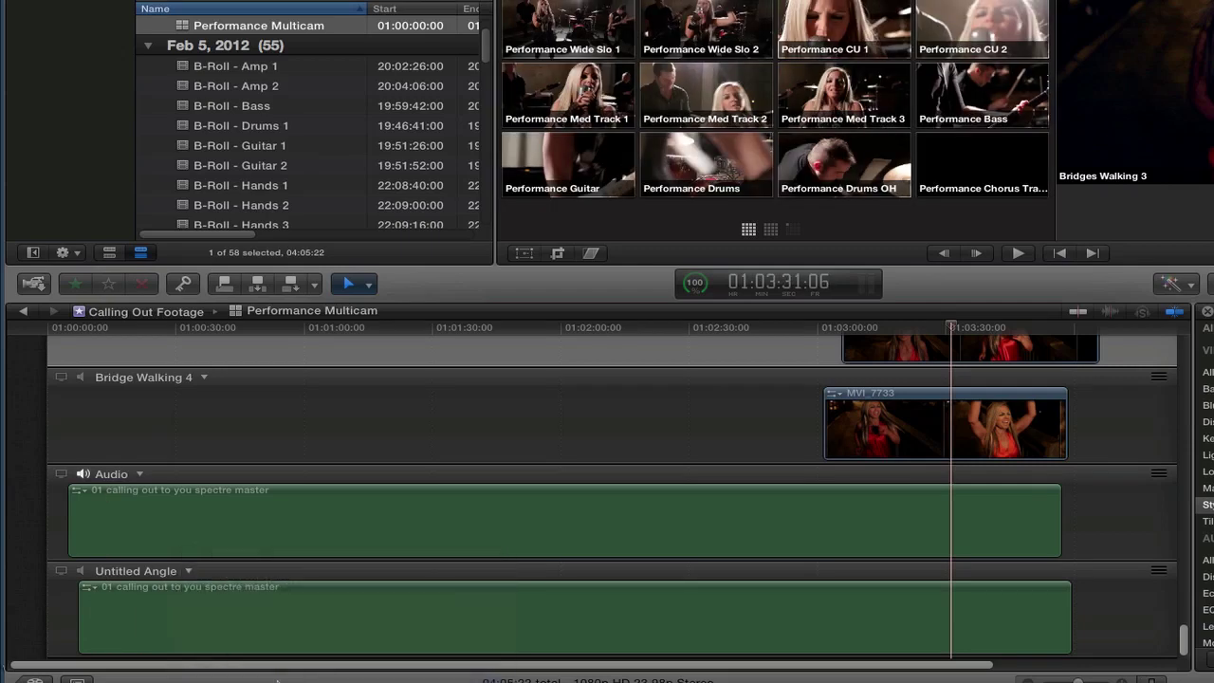
pyautogui.click(194, 621)
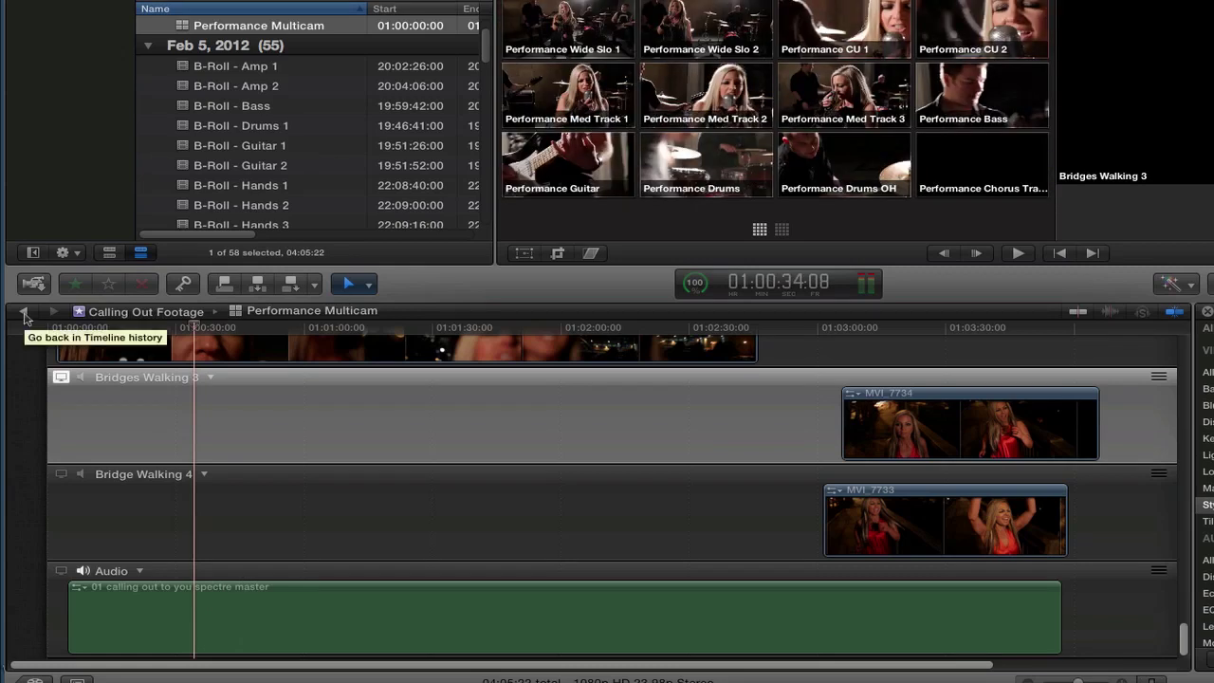
pyautogui.click(25, 312)
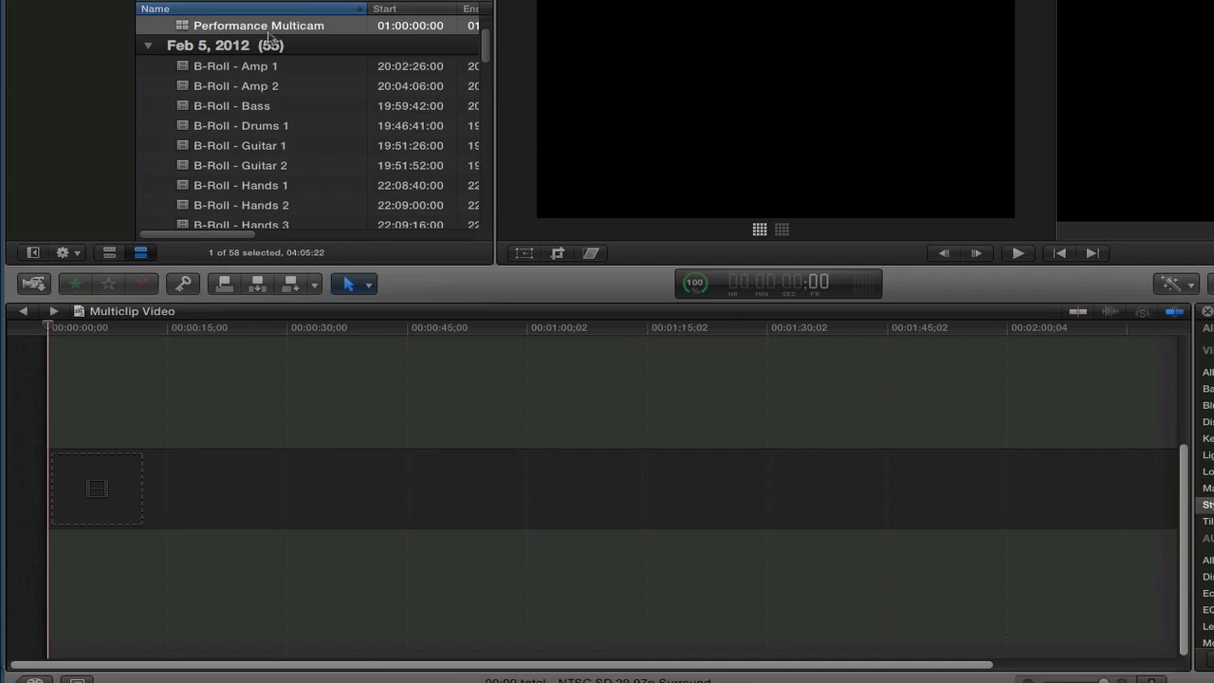
# Step: Drag Performance Multicam into the empty Multiclip Video timeline, loading its sixteen Performance angles
pyautogui.moveTo(183, 28); pyautogui.dragTo(77, 488)
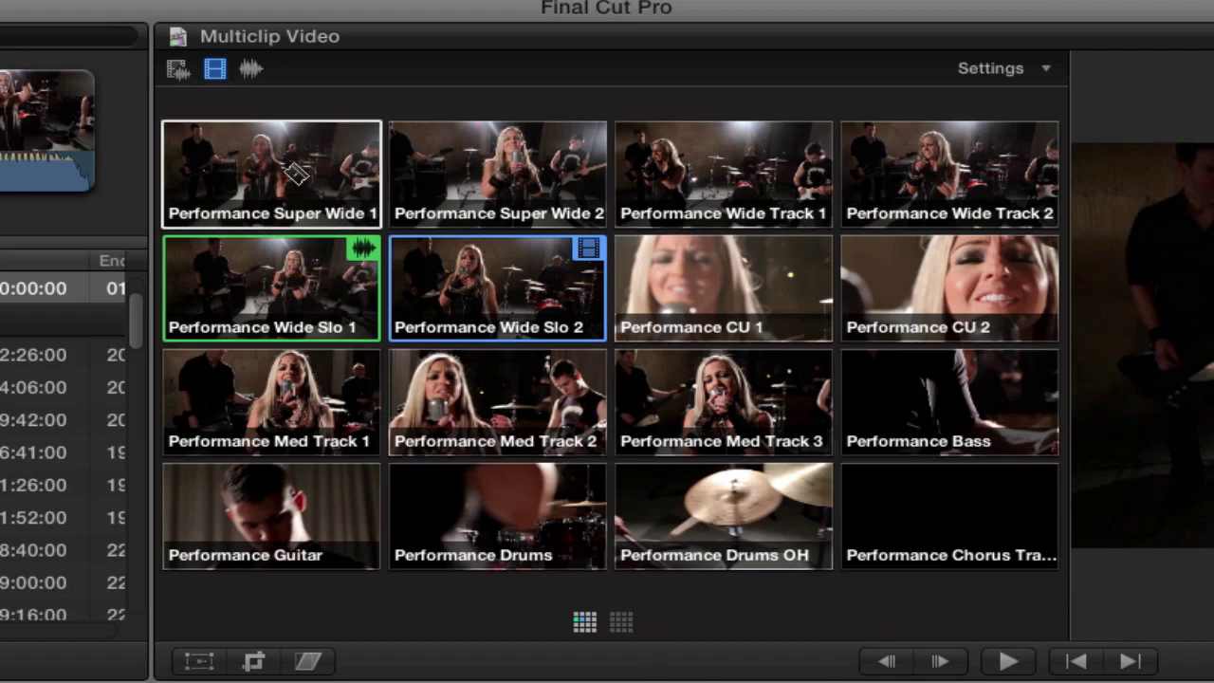
# Step: Use the Audio angle on page 2 as the sound source, then set angle switching to video only
pyautogui.click(250, 73)
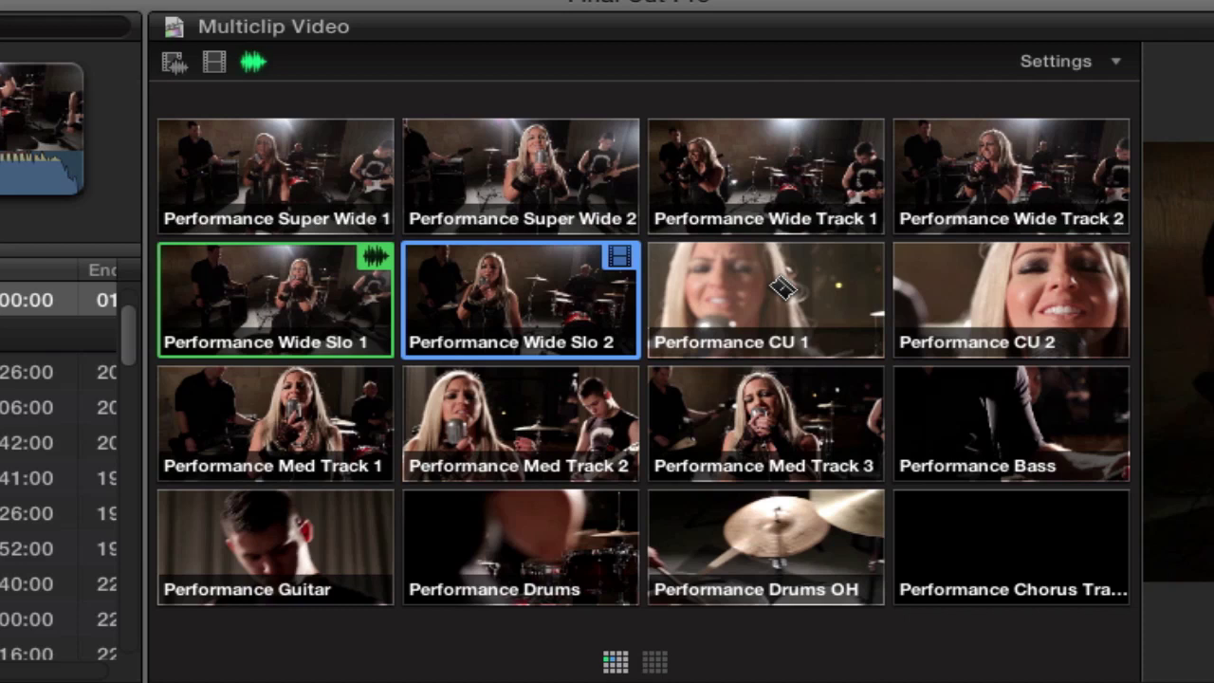
pyautogui.click(656, 666)
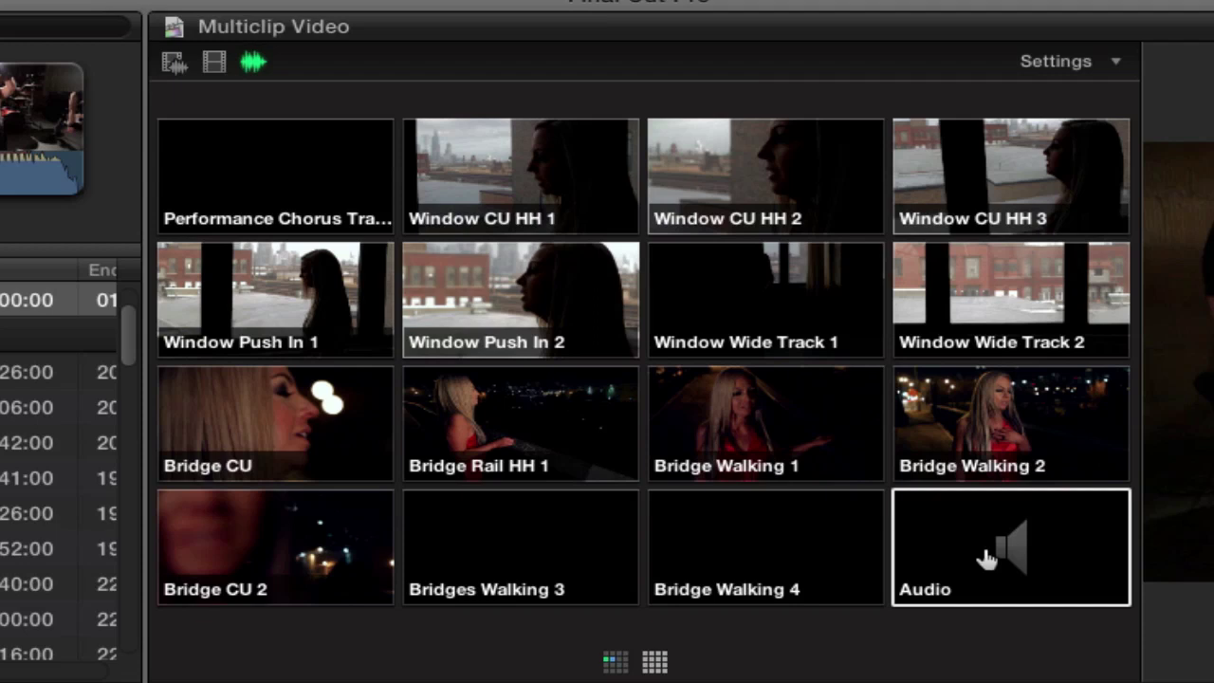
pyautogui.keyDown('alt'); pyautogui.click(986, 560); pyautogui.keyUp('alt')
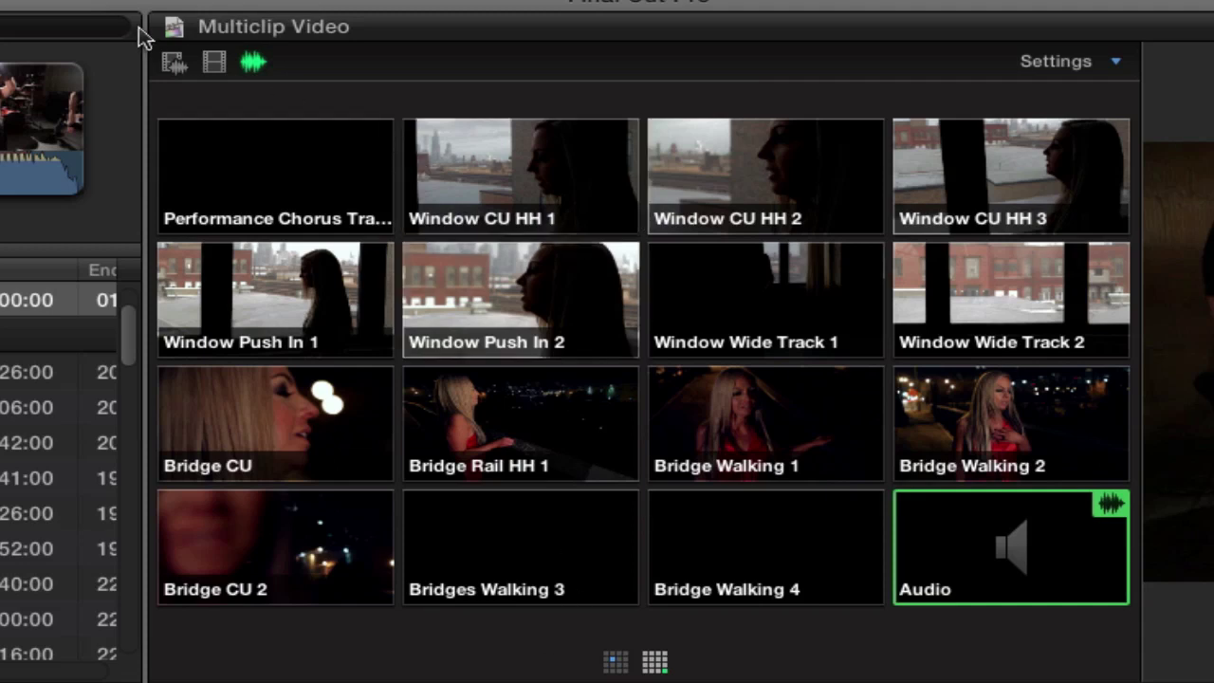
pyautogui.click(215, 66)
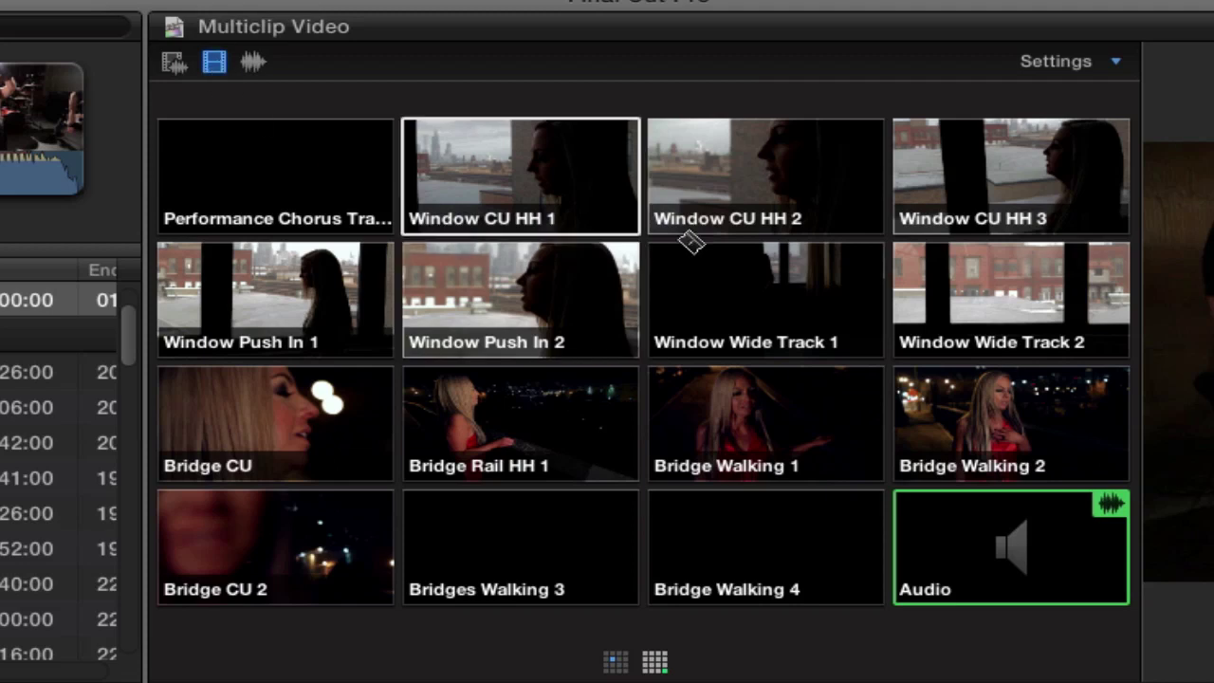
# Step: Start the project clip on Performance Super Wide 1 and cut to Wide Slo 2 at the playhead
pyautogui.click(174, 62)
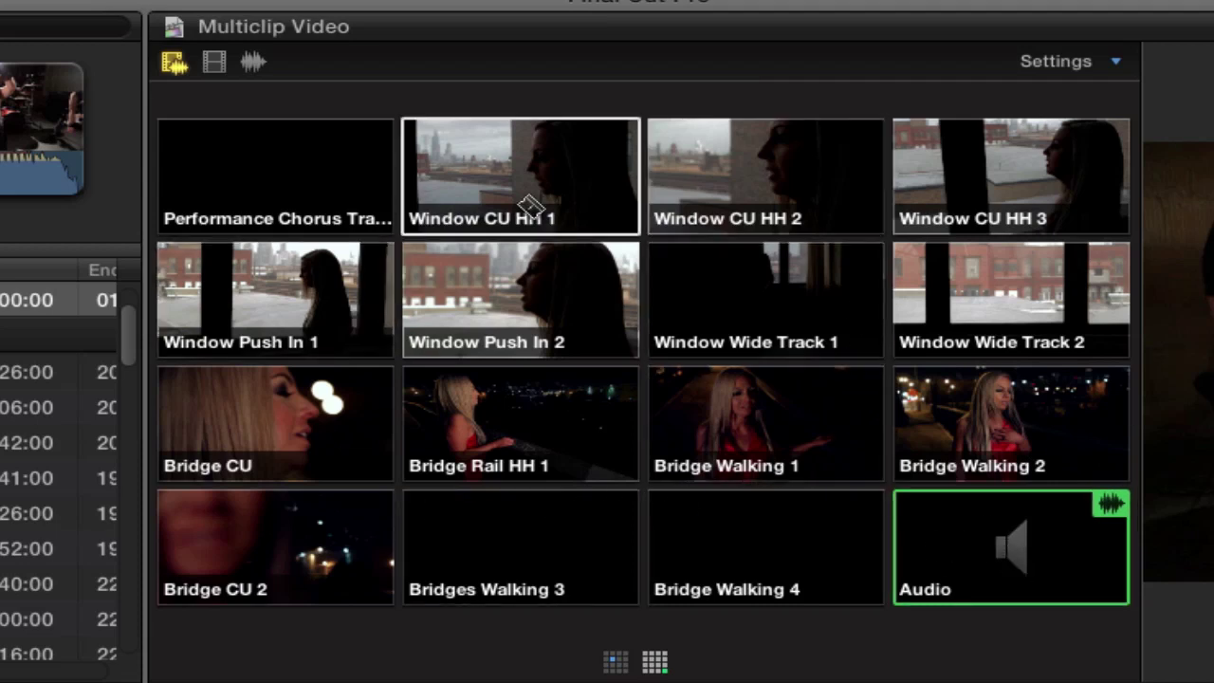
pyautogui.click(214, 62)
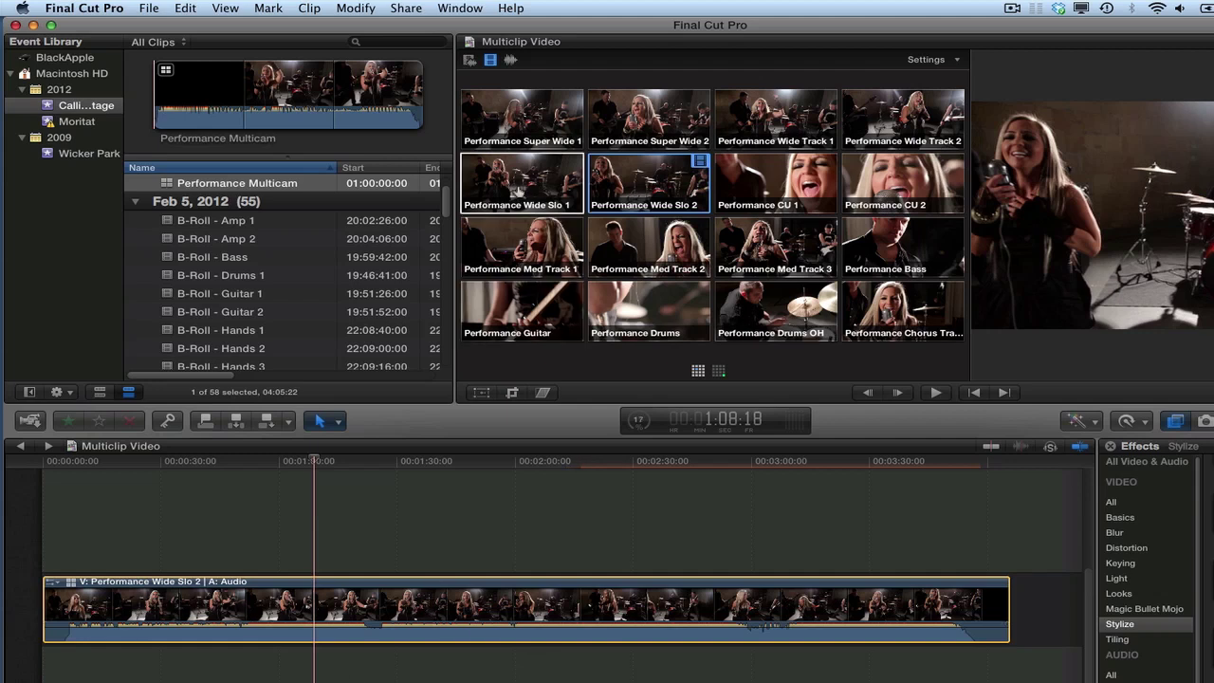
pyautogui.click(505, 189)
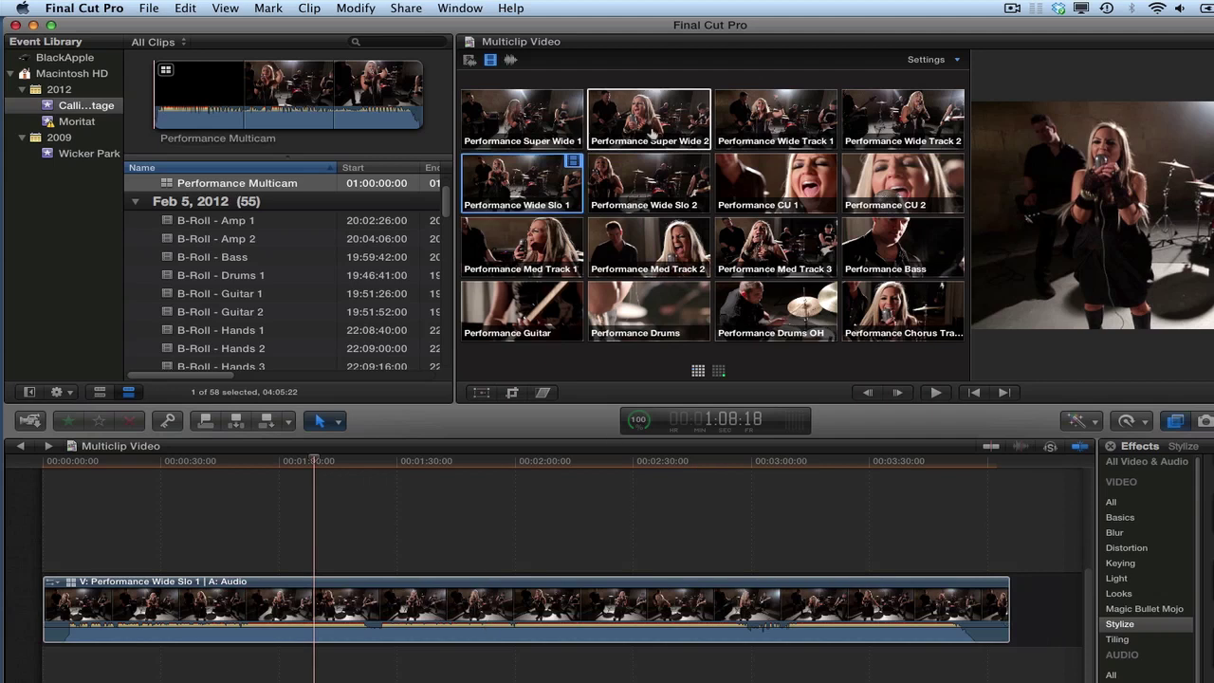
pyautogui.click(539, 125)
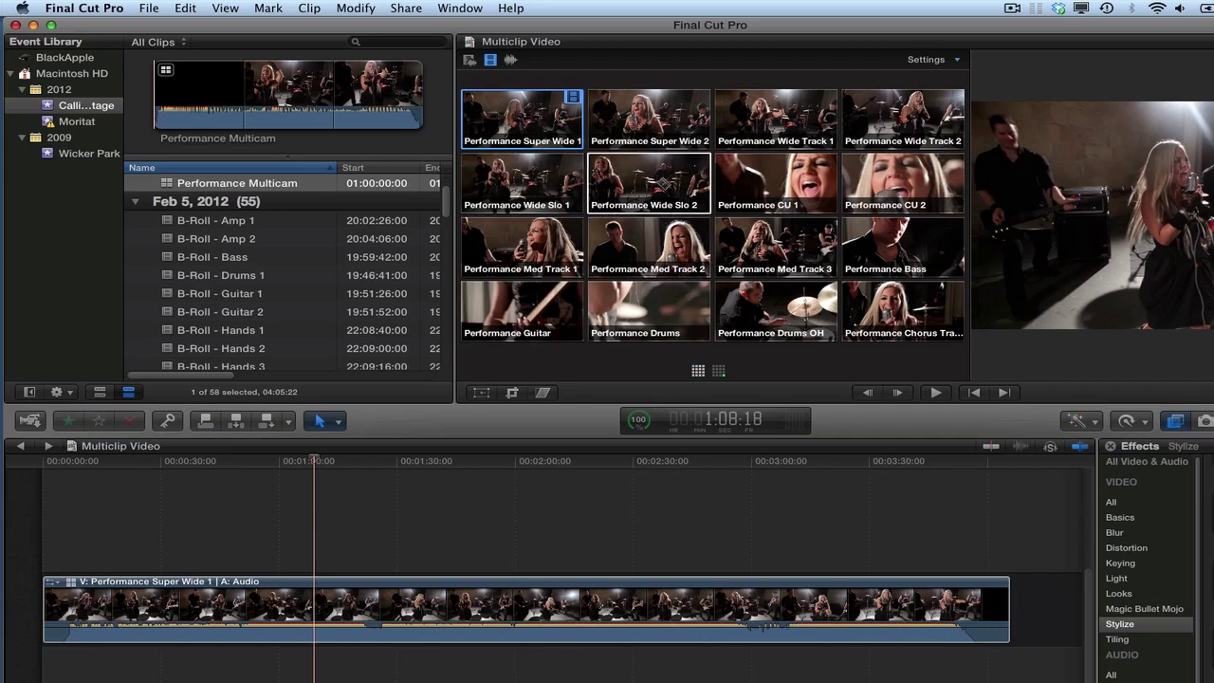
pyautogui.click(650, 177)
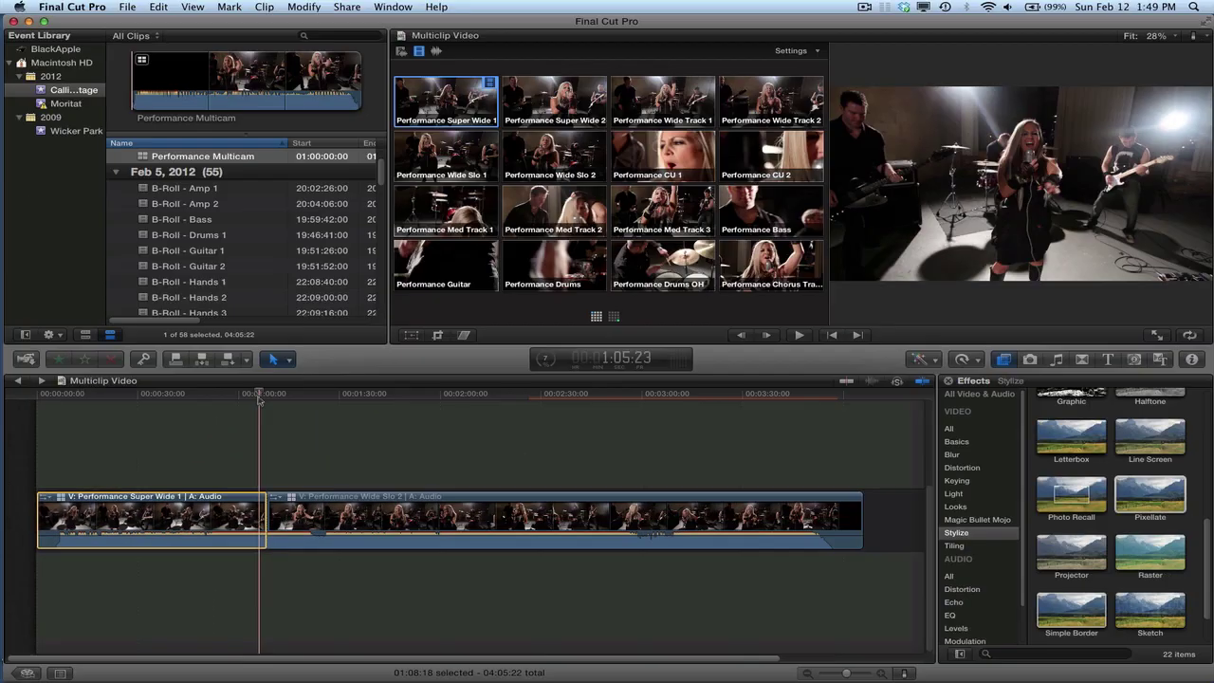
# Step: Roll the Super Wide 1 to Wide Slo 2 edit 17 frames earlier and preview the result
pyautogui.press('space')
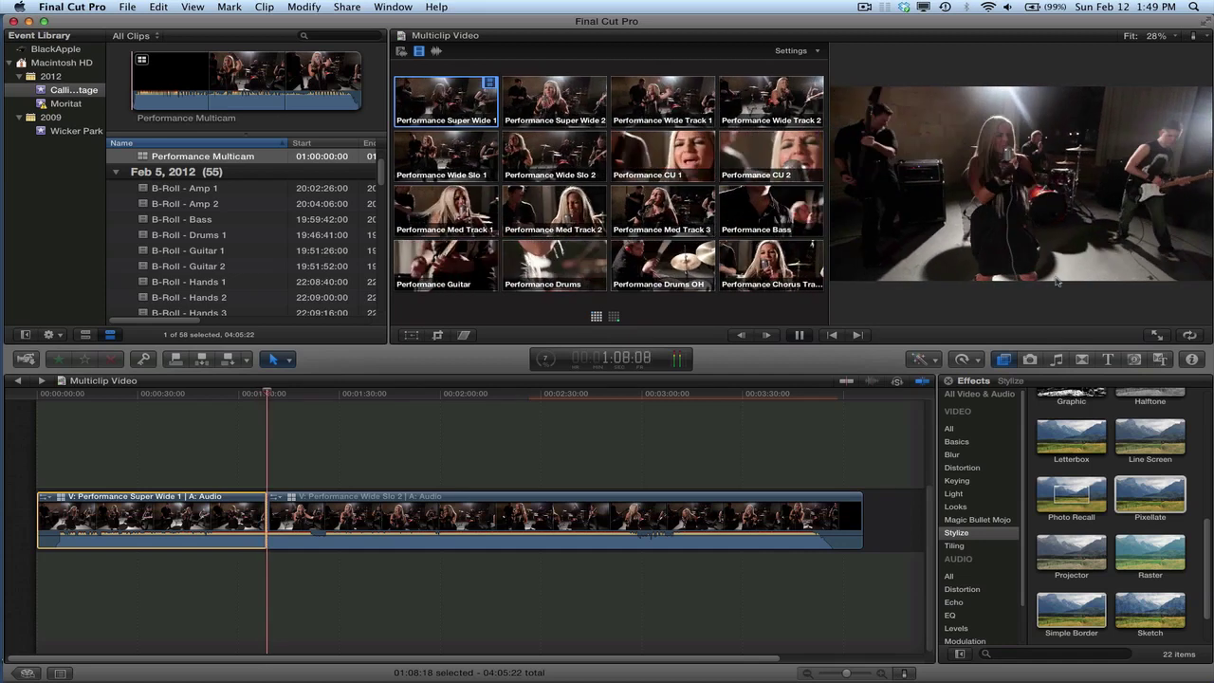
pyautogui.press('space')
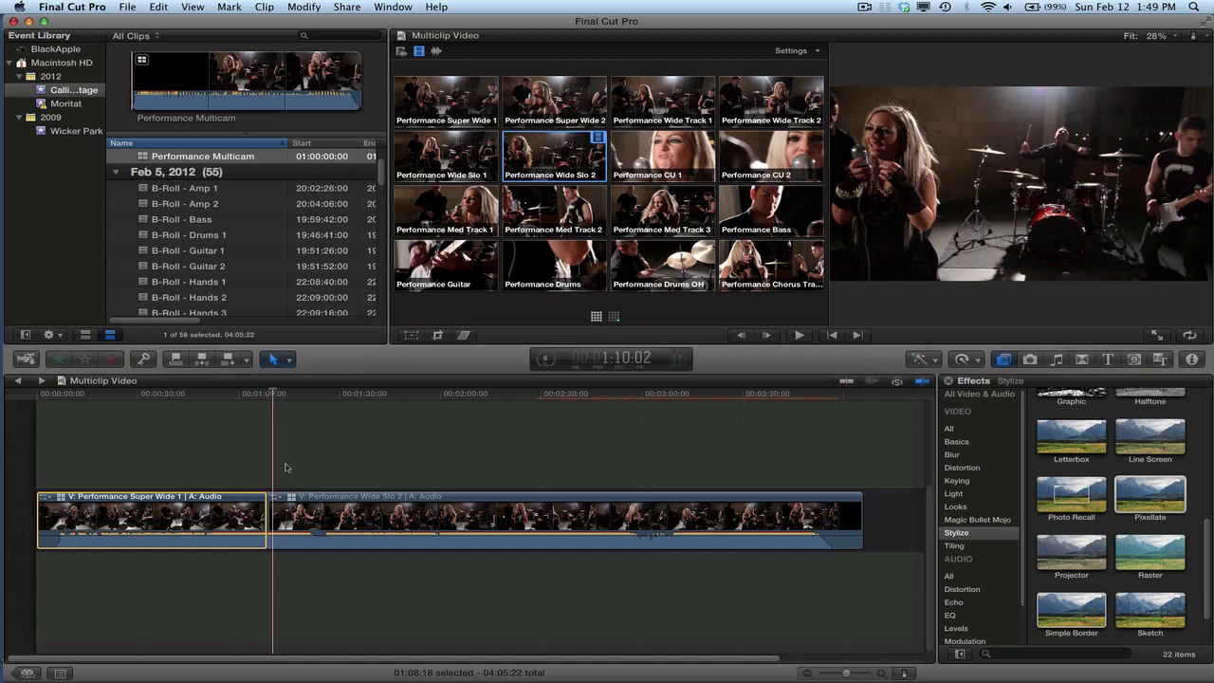
pyautogui.press('super+equal')
pyautogui.press('super+equal')
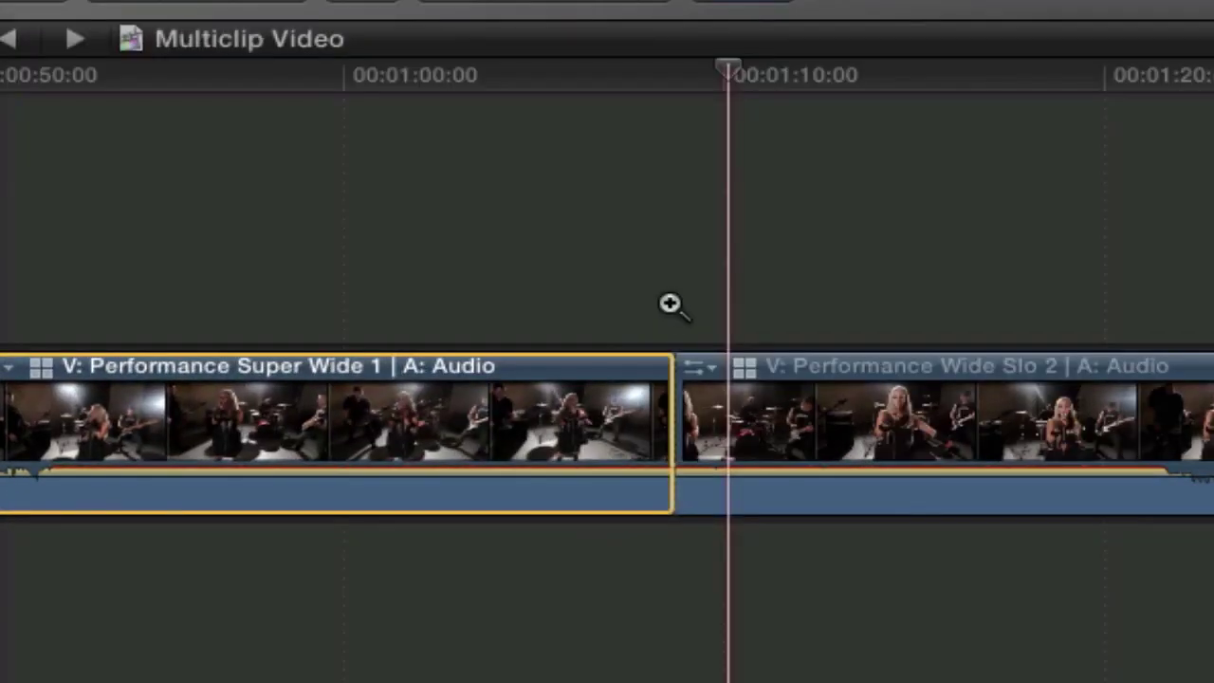
pyautogui.moveTo(667, 427); pyautogui.dragTo(544, 450)
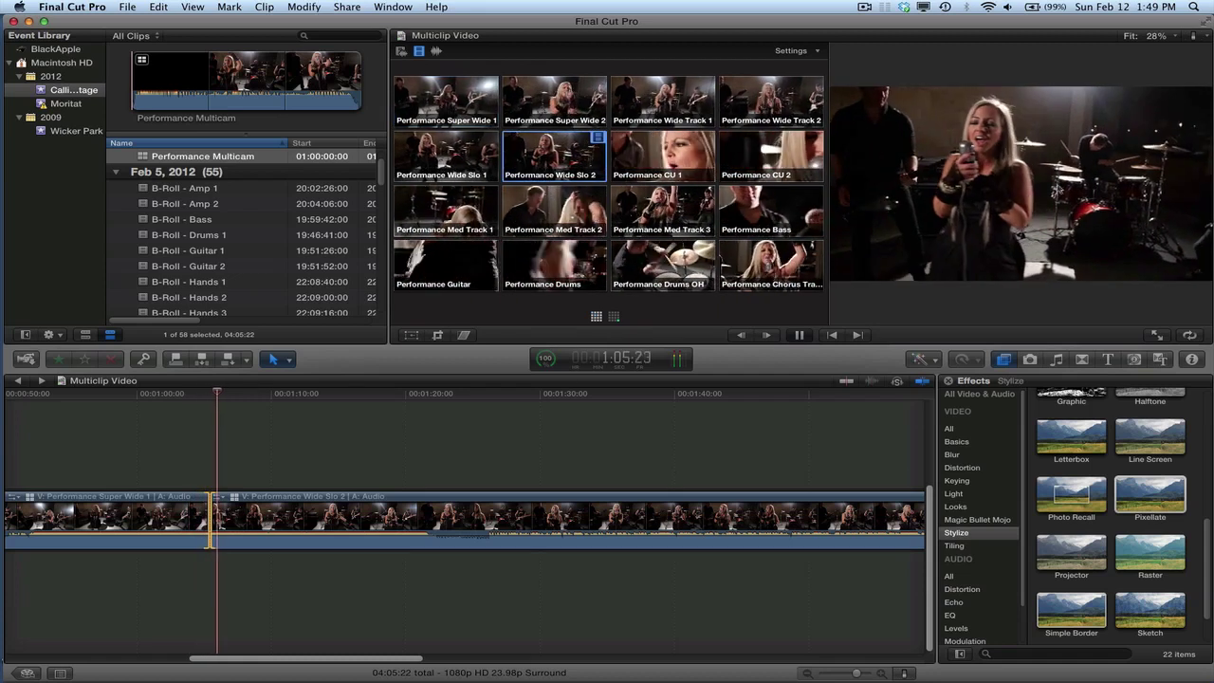
pyautogui.press('space')
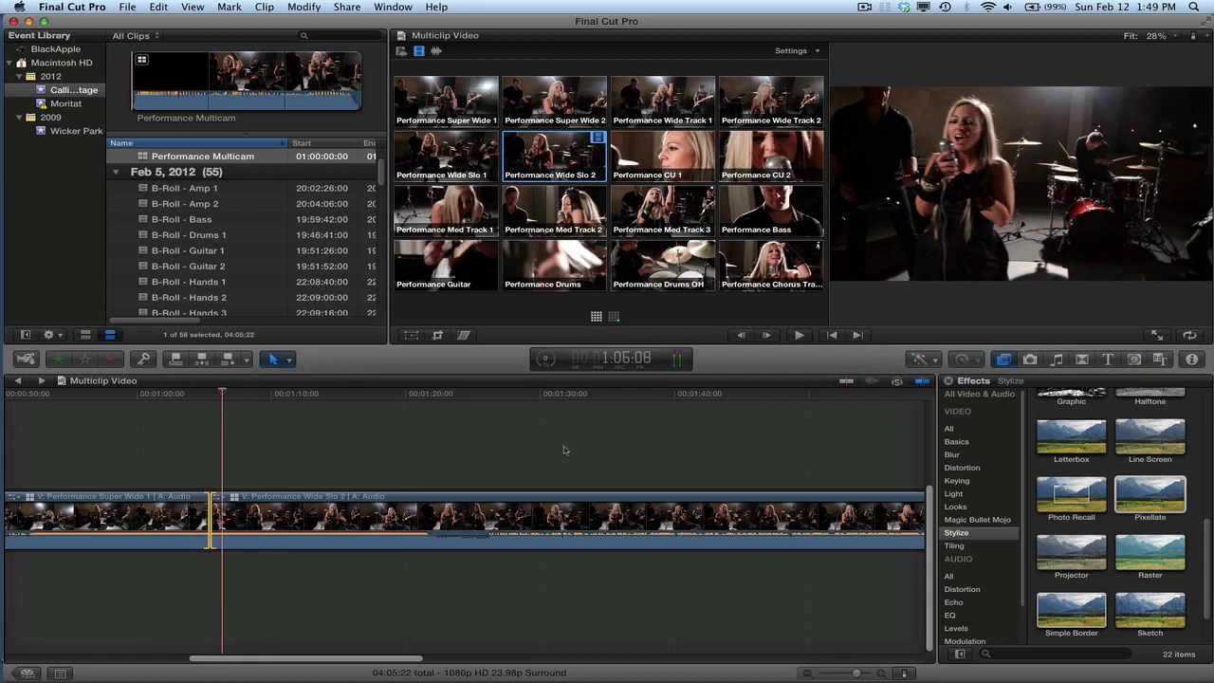
pyautogui.click(161, 395)
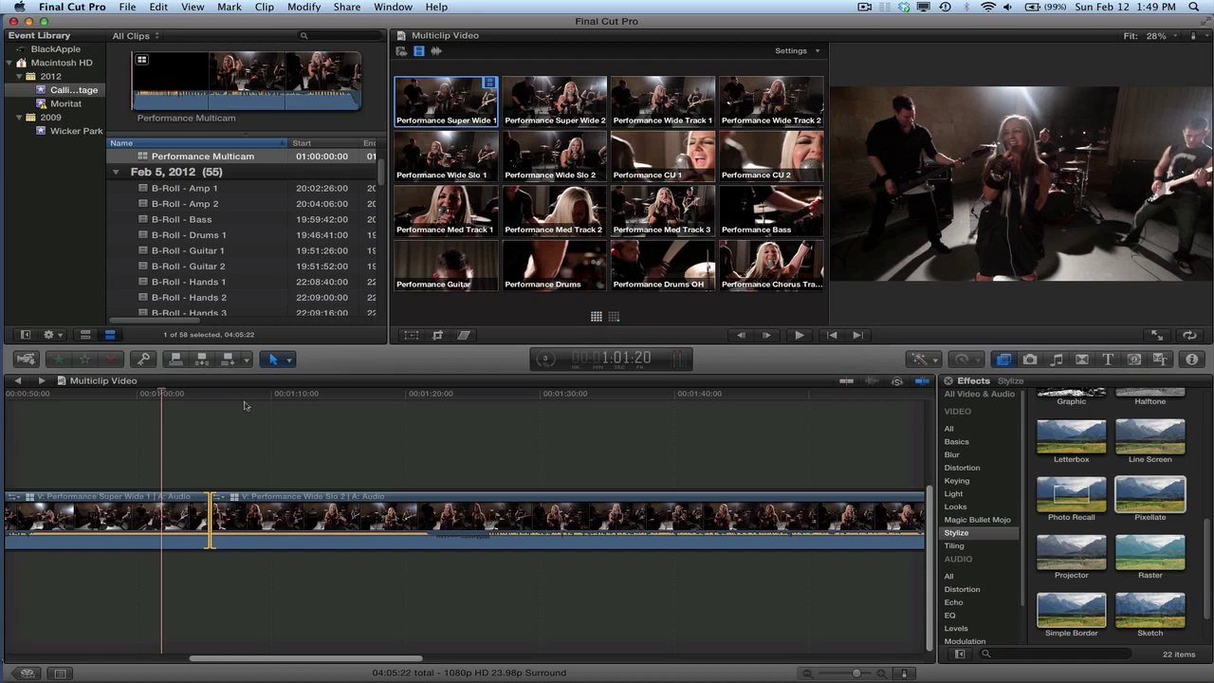
pyautogui.click(239, 400)
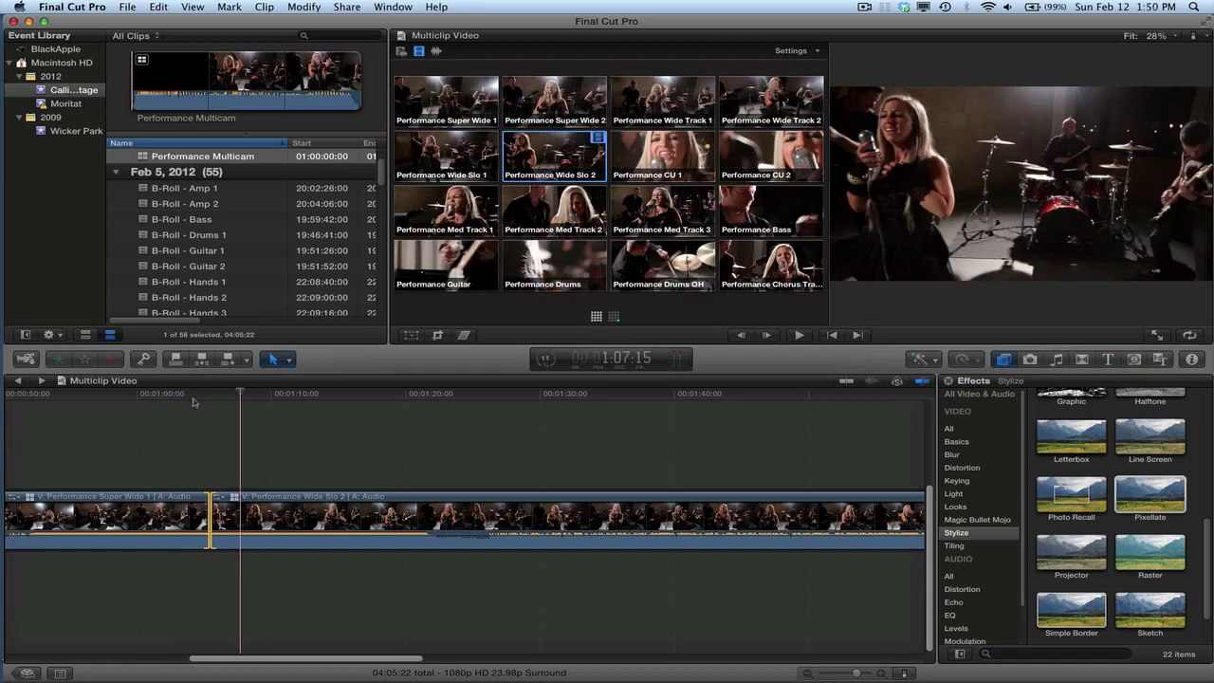
# Step: Switch the section after the cut from Wide Slo 2 to Performance CU 1 and replay across it
pyautogui.click(192, 402)
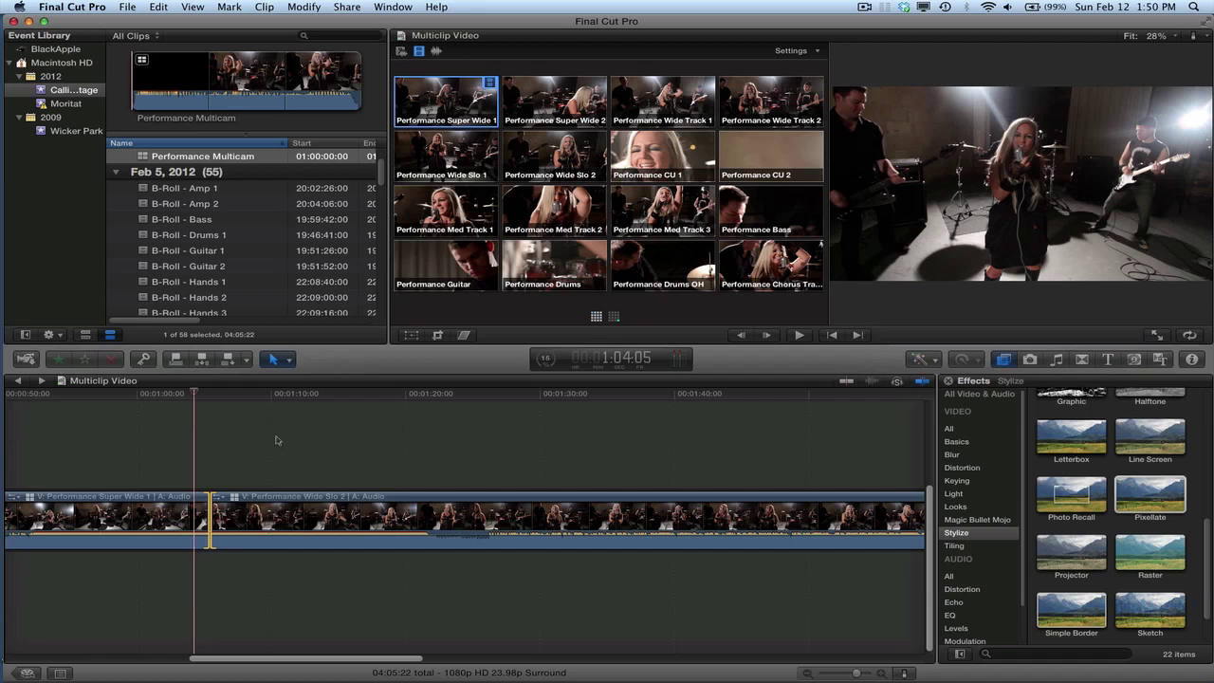
pyautogui.click(226, 399)
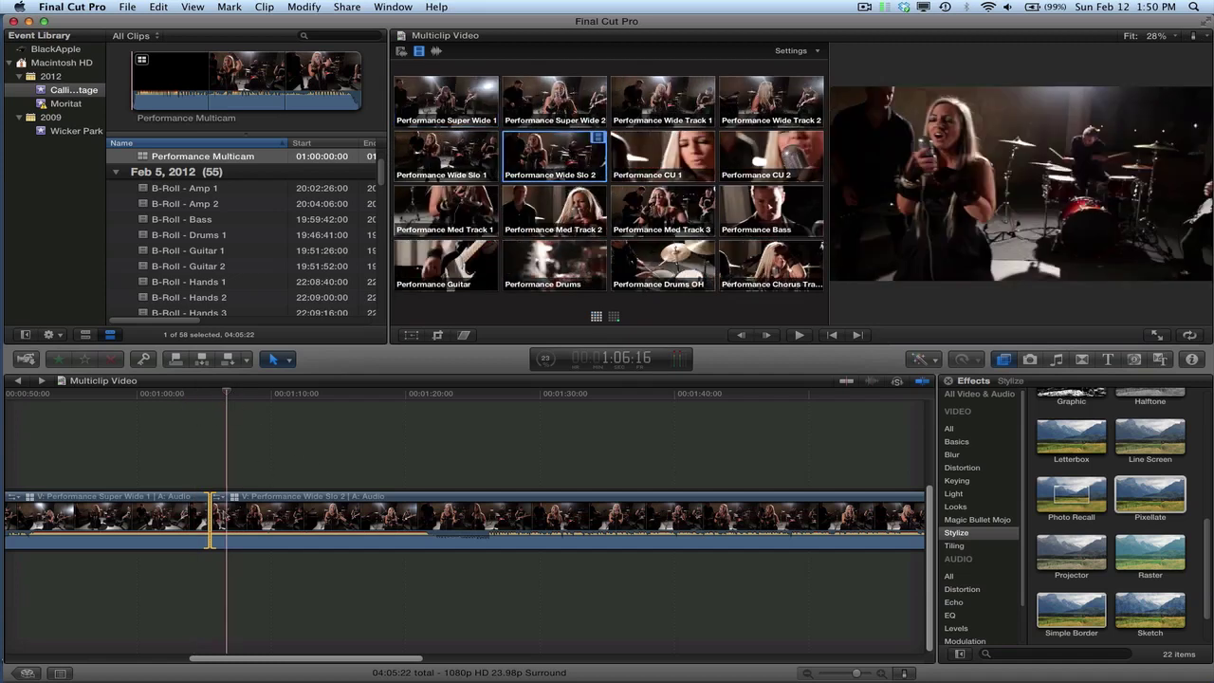
pyautogui.click(671, 162)
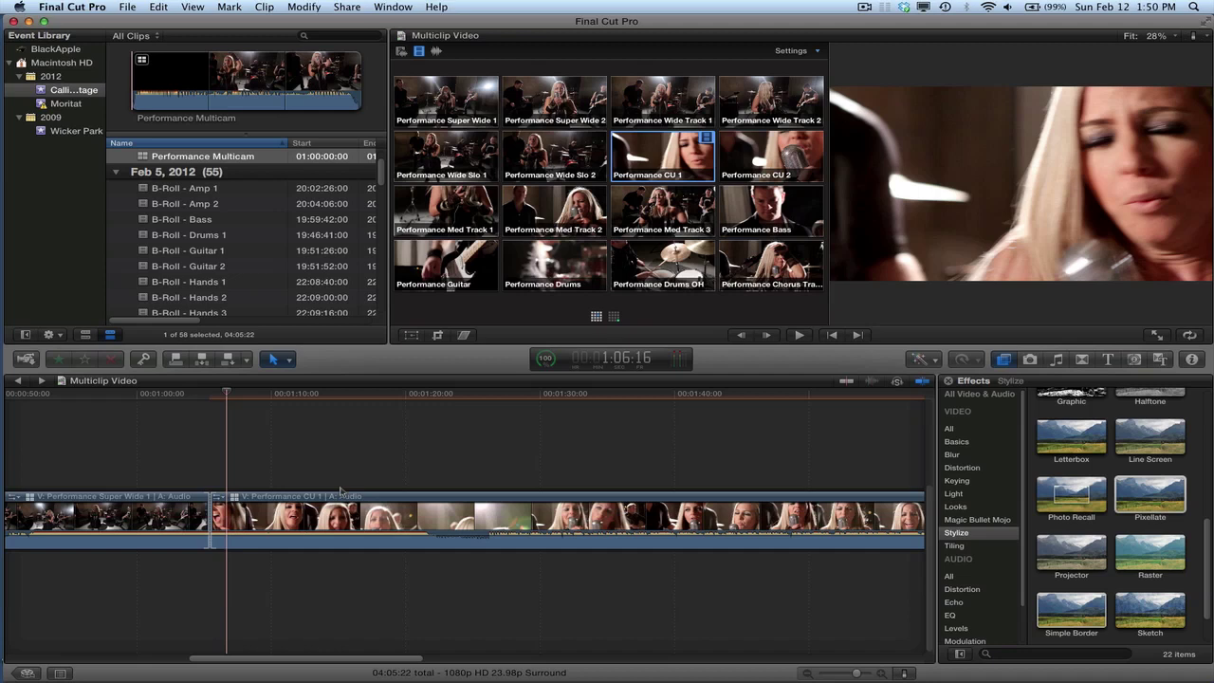
pyautogui.hotkey('shift', '/')
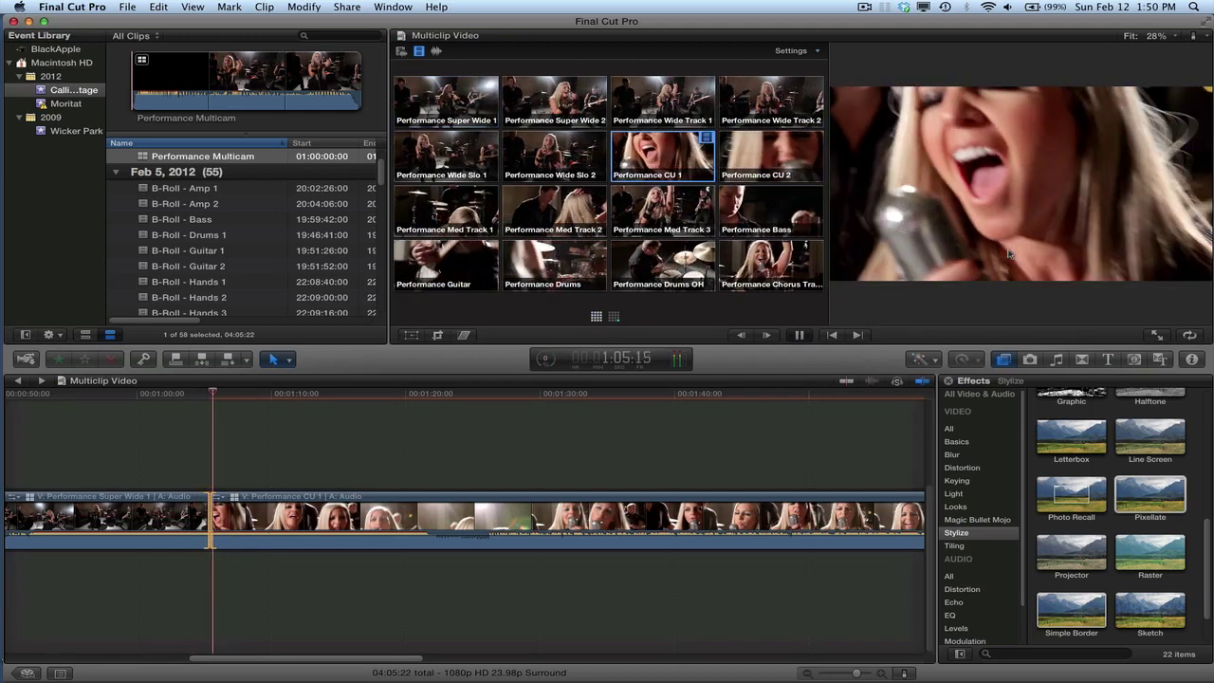
pyautogui.press('space')
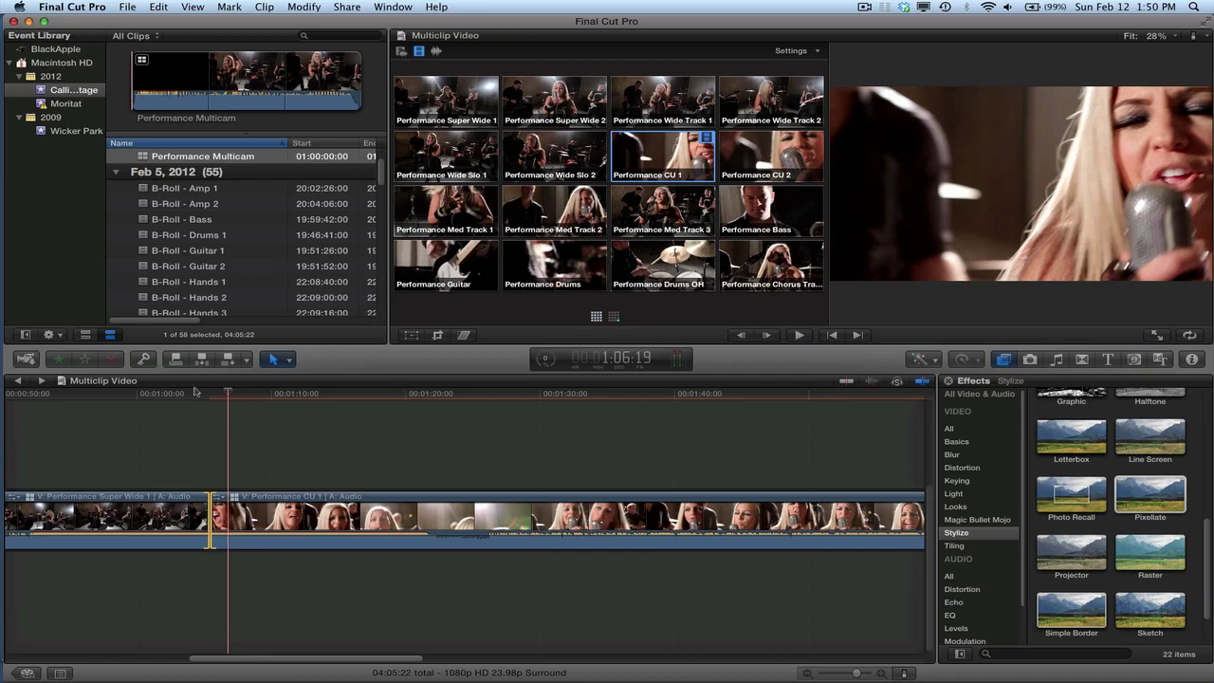
# Step: Cut live during playback through nine angles, from Med Track 2 through Guitar to Chorus Track 1
pyautogui.hotkey('shift', 'z')
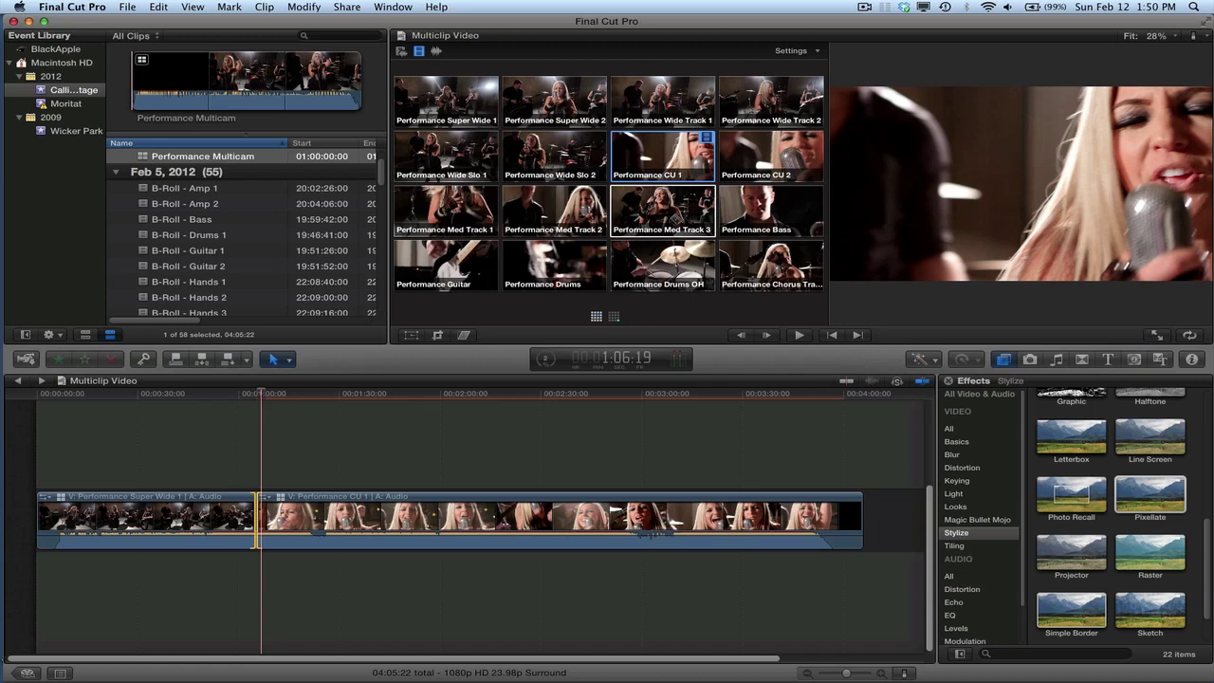
pyautogui.press('space')
pyautogui.click(554, 208)
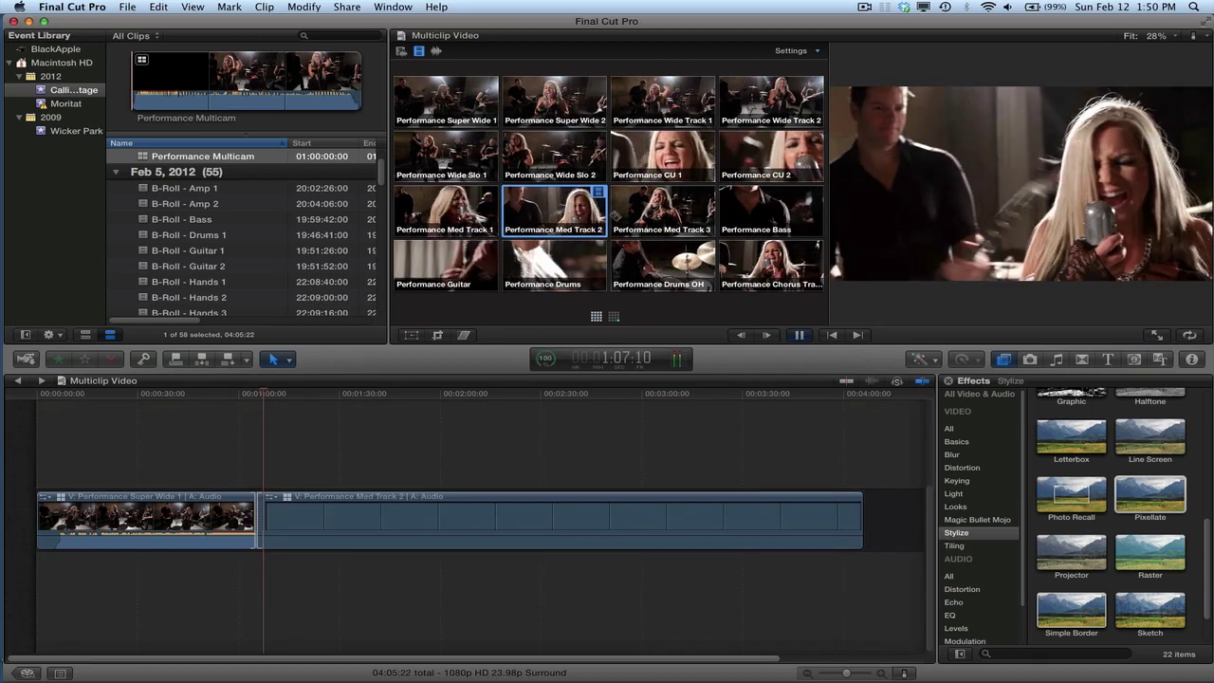
pyautogui.click(664, 261)
pyautogui.click(771, 210)
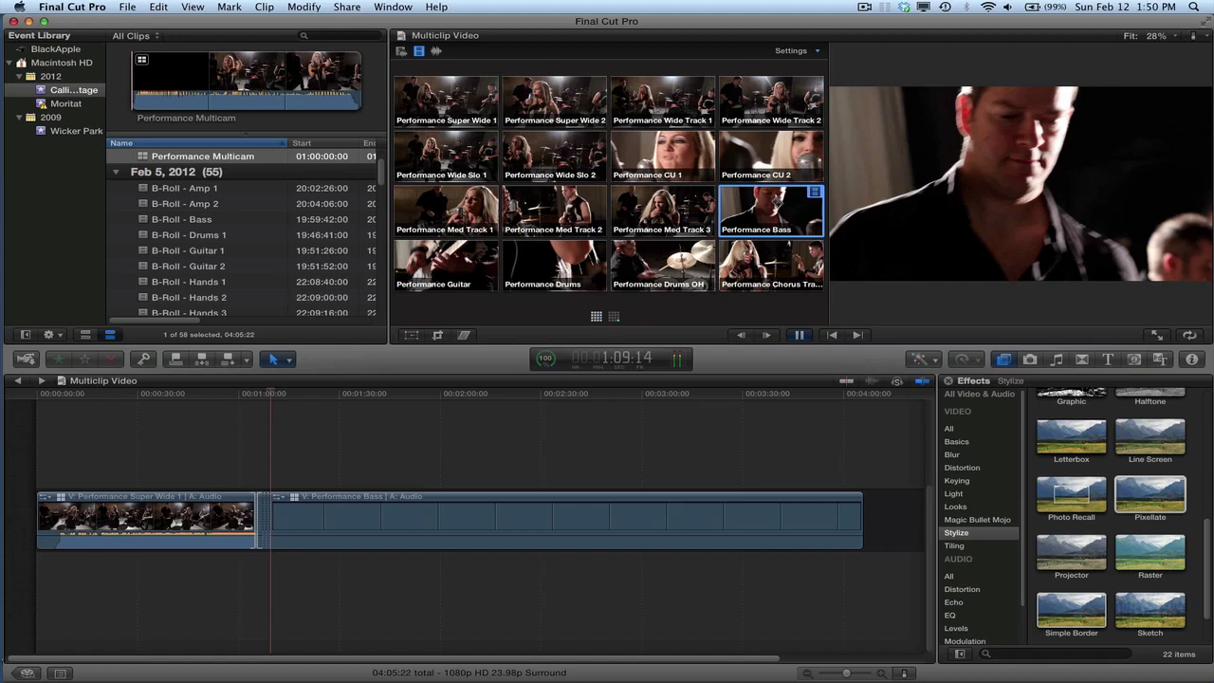
pyautogui.click(772, 99)
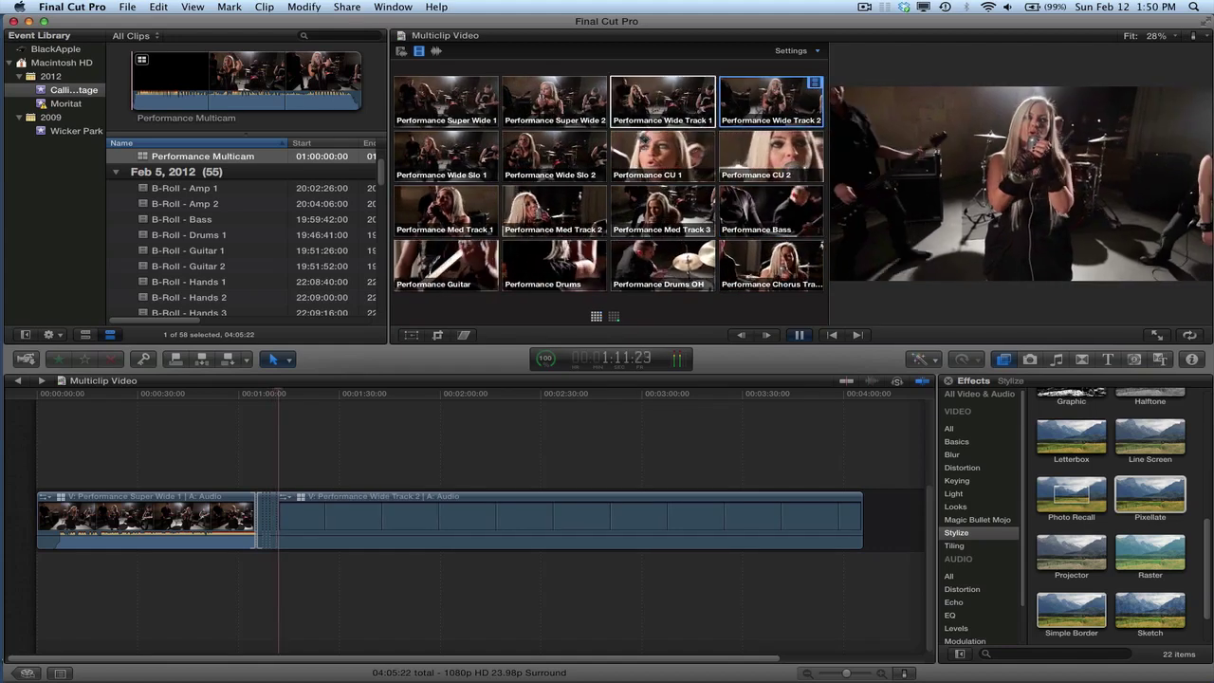
pyautogui.click(671, 156)
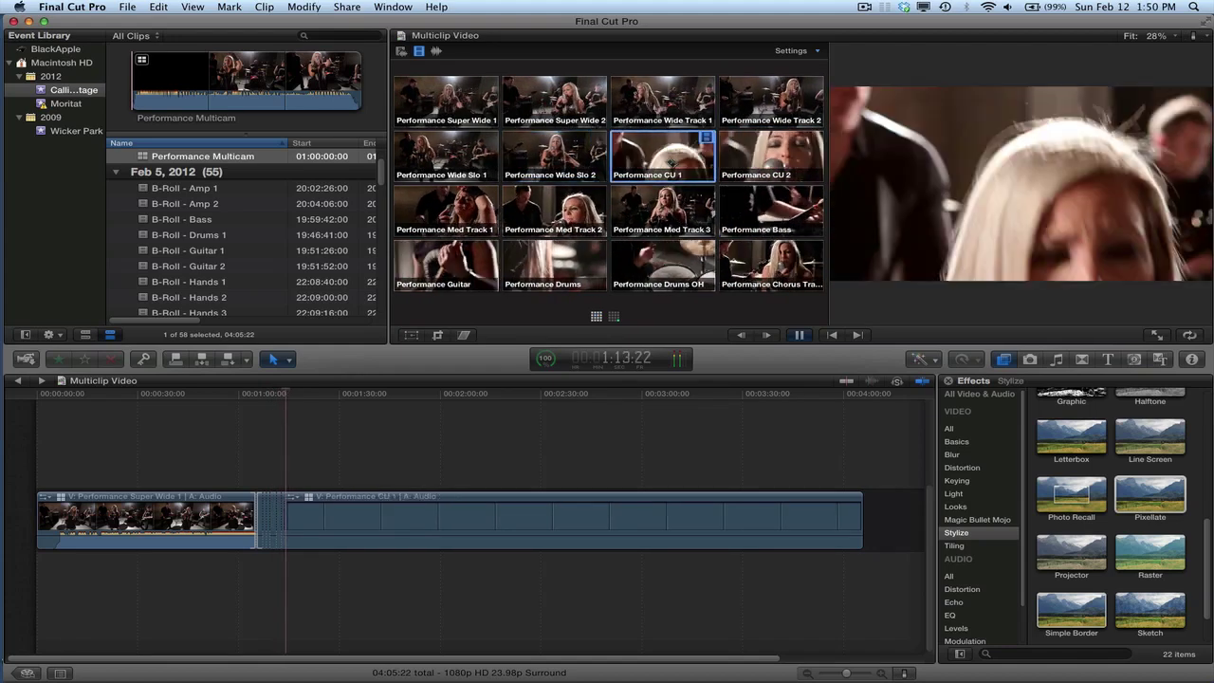
pyautogui.click(446, 208)
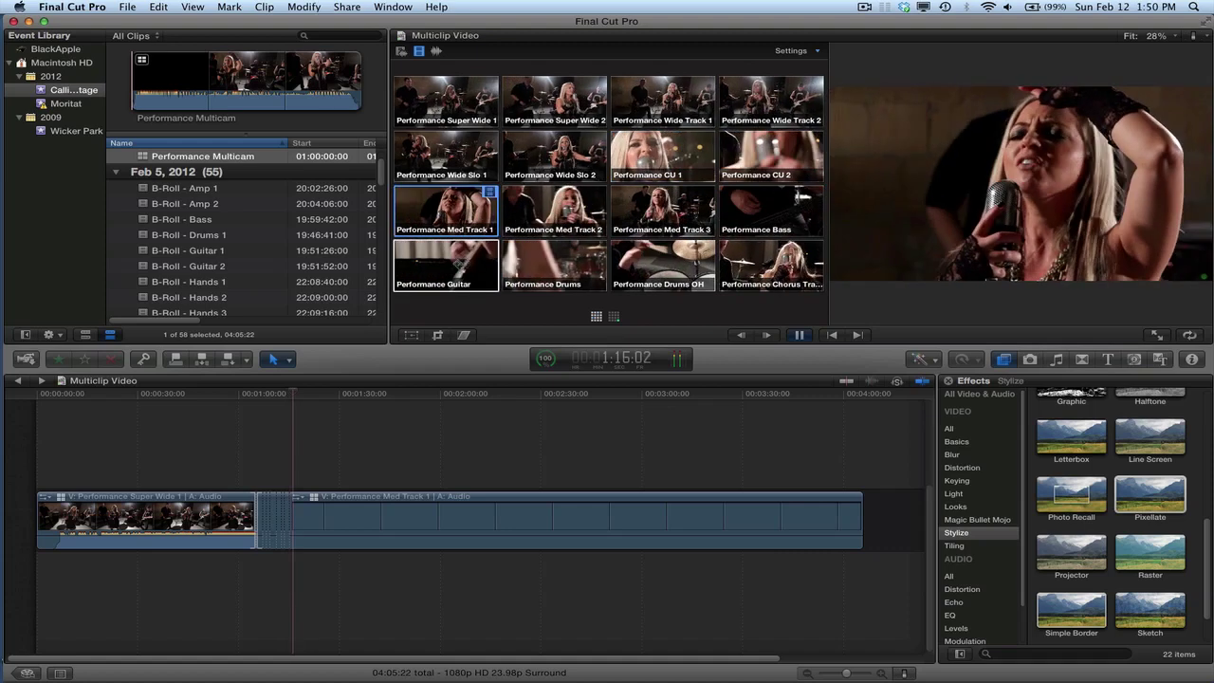
pyautogui.click(445, 264)
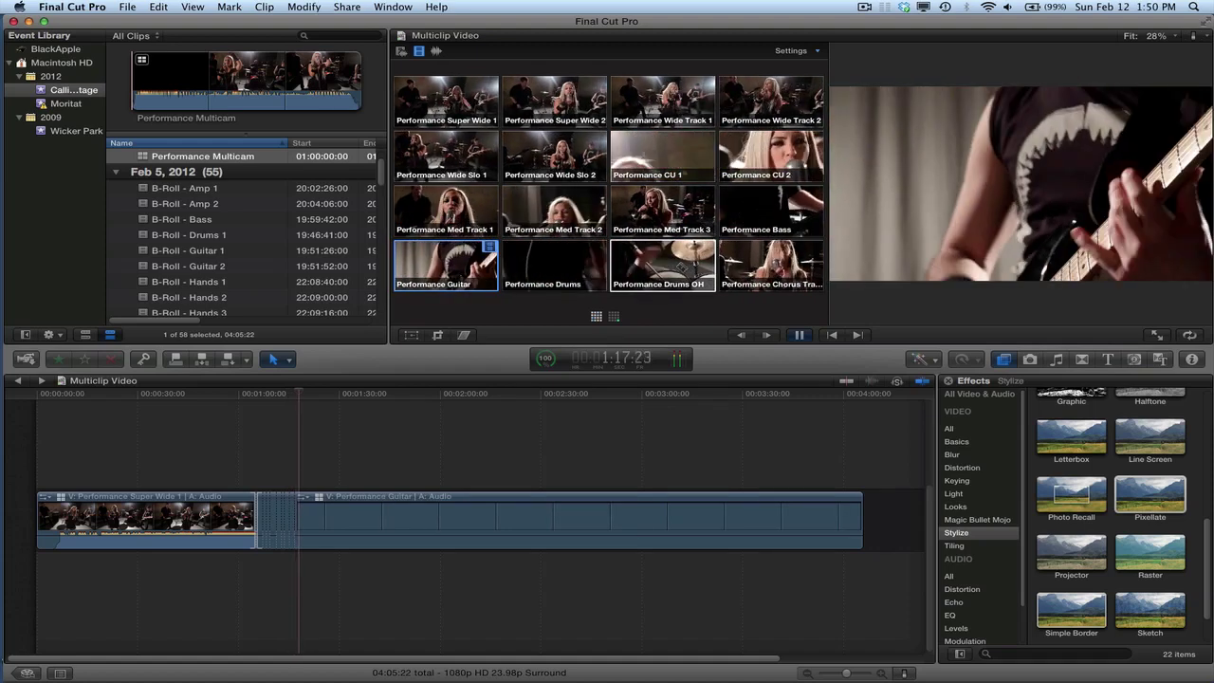
pyautogui.click(662, 264)
pyautogui.click(770, 263)
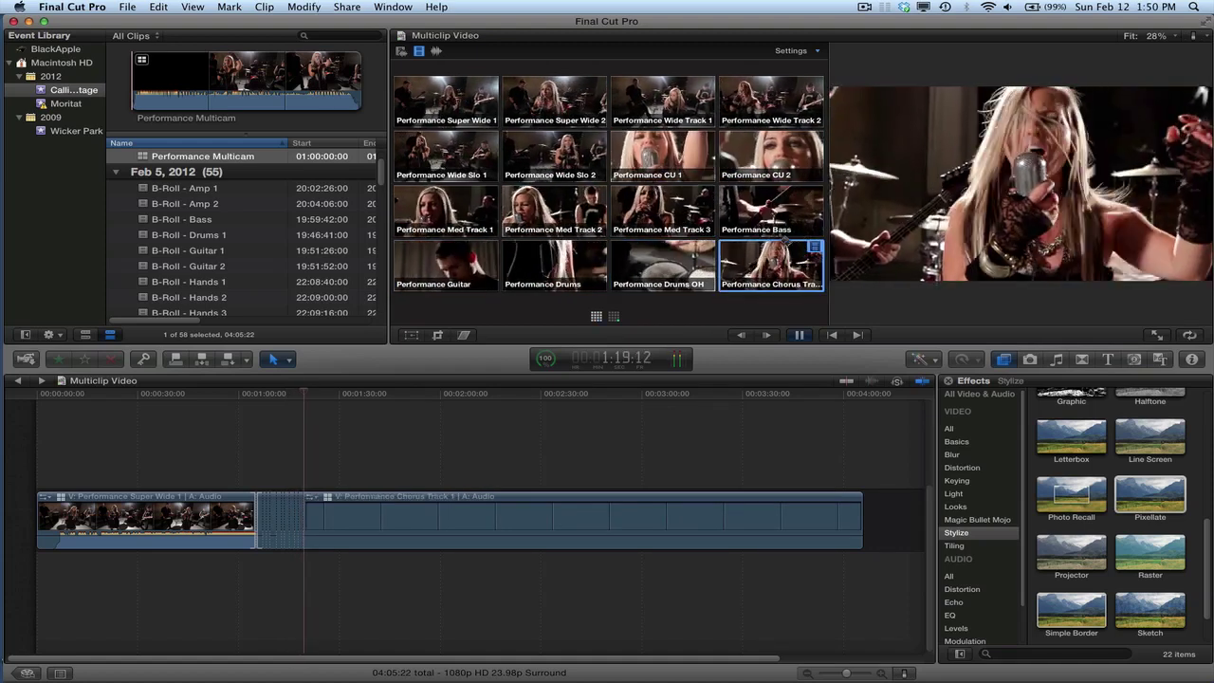
# Step: Stop playback, zoom into the timeline and park the playhead on the first live cut
pyautogui.press('space')
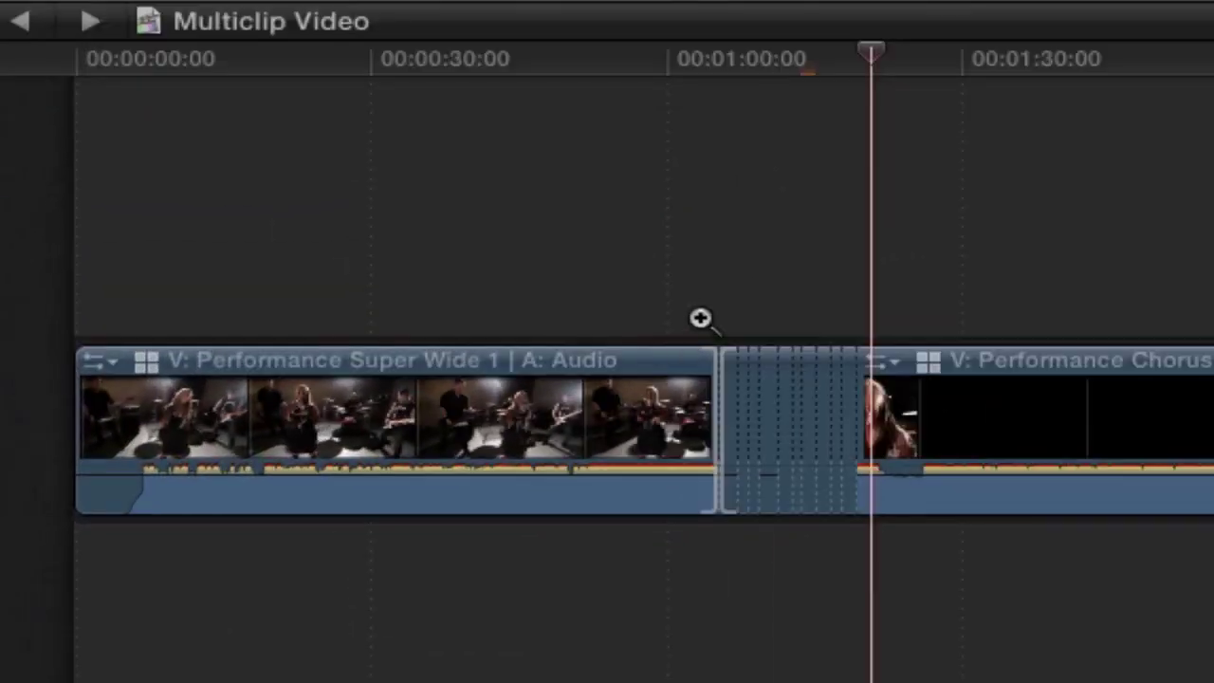
pyautogui.press('super+equal')
pyautogui.press('super+equal')
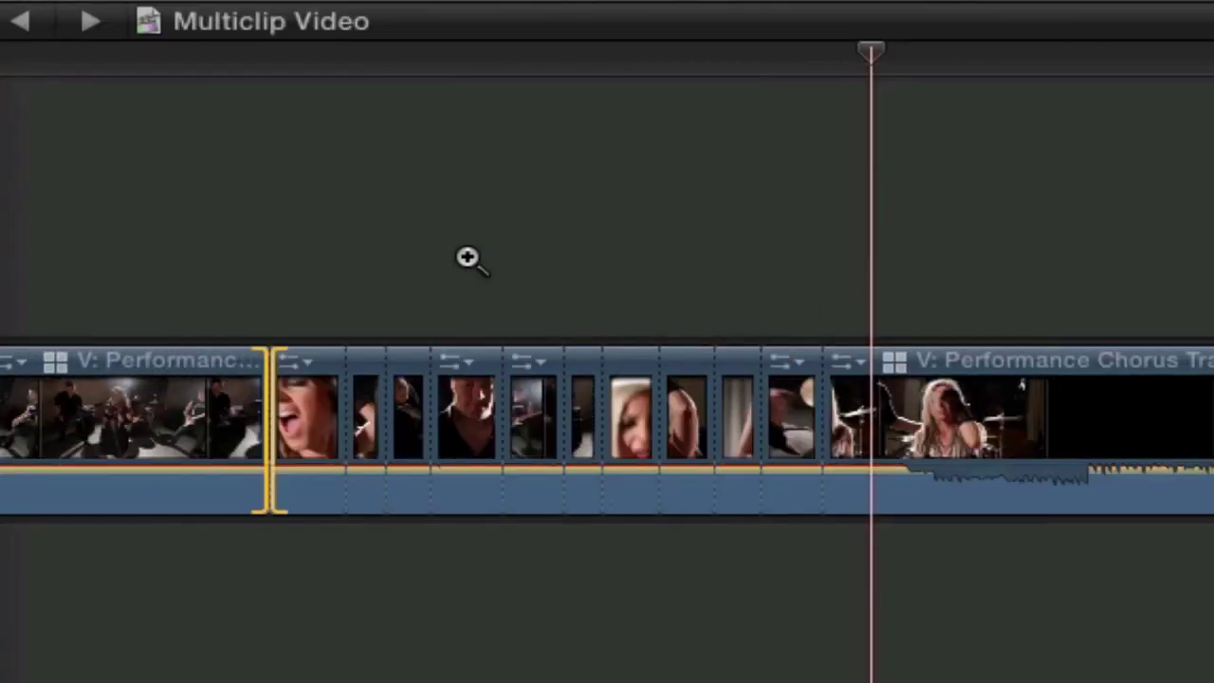
pyautogui.hscroll(-4, 467, 257)
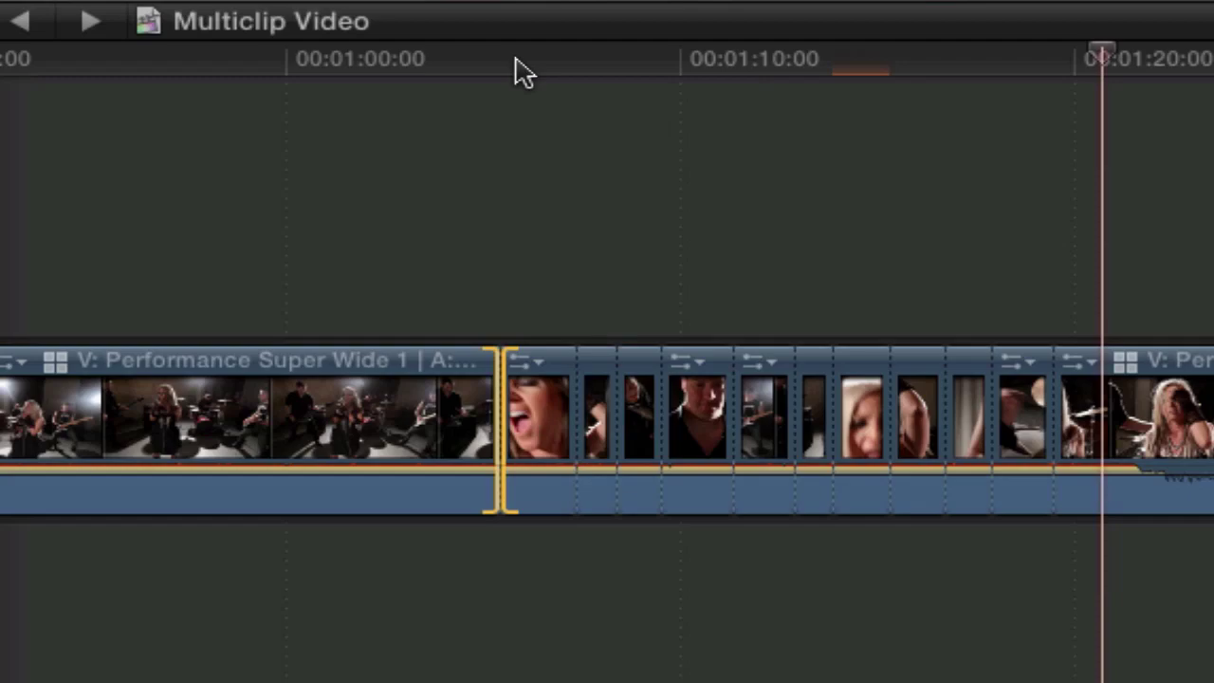
pyautogui.click(514, 70)
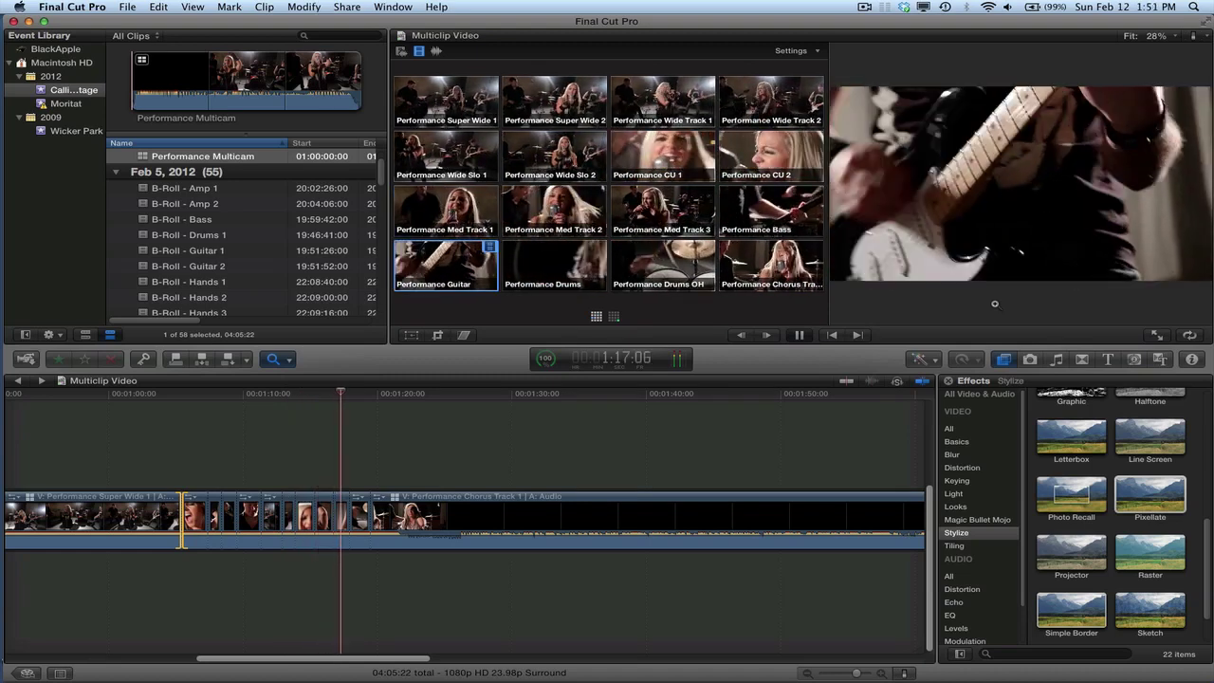
pyautogui.press('space')
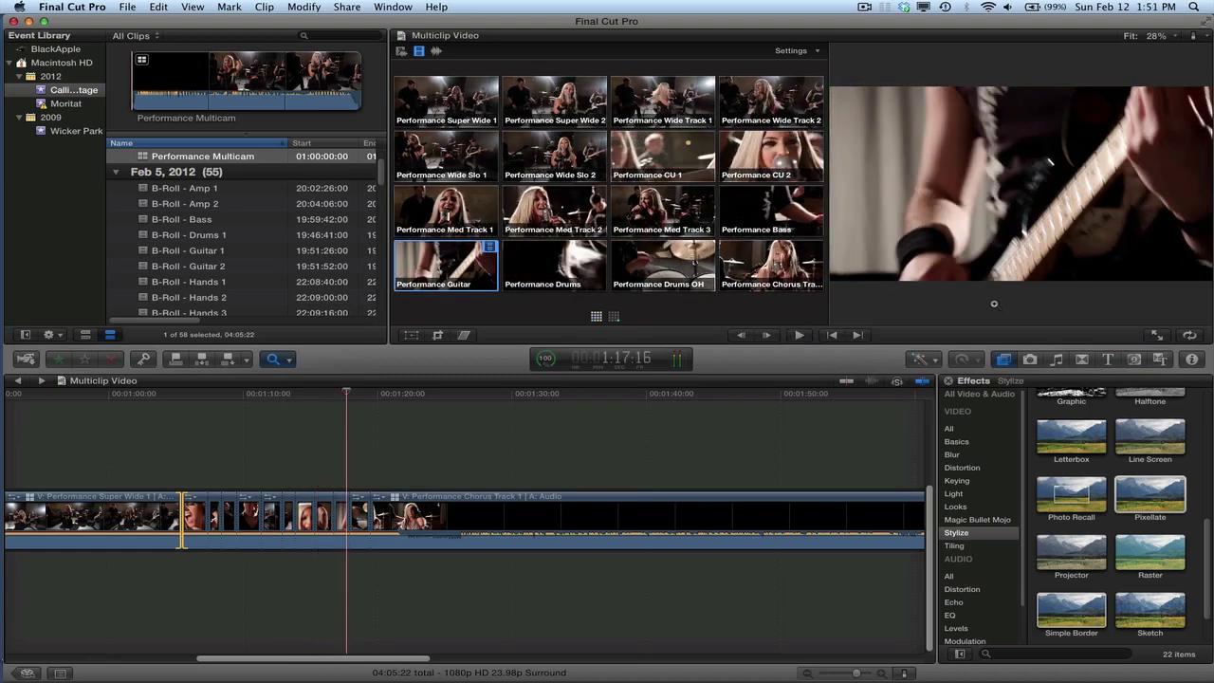
pyautogui.click(613, 317)
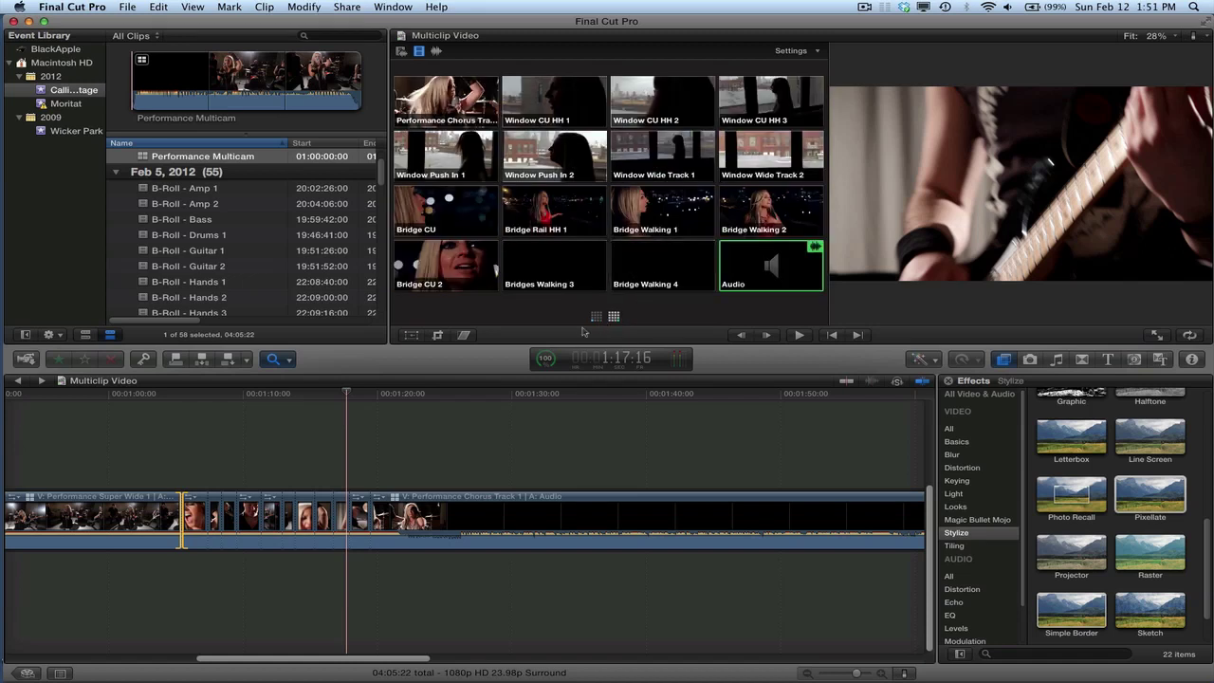
pyautogui.click(595, 317)
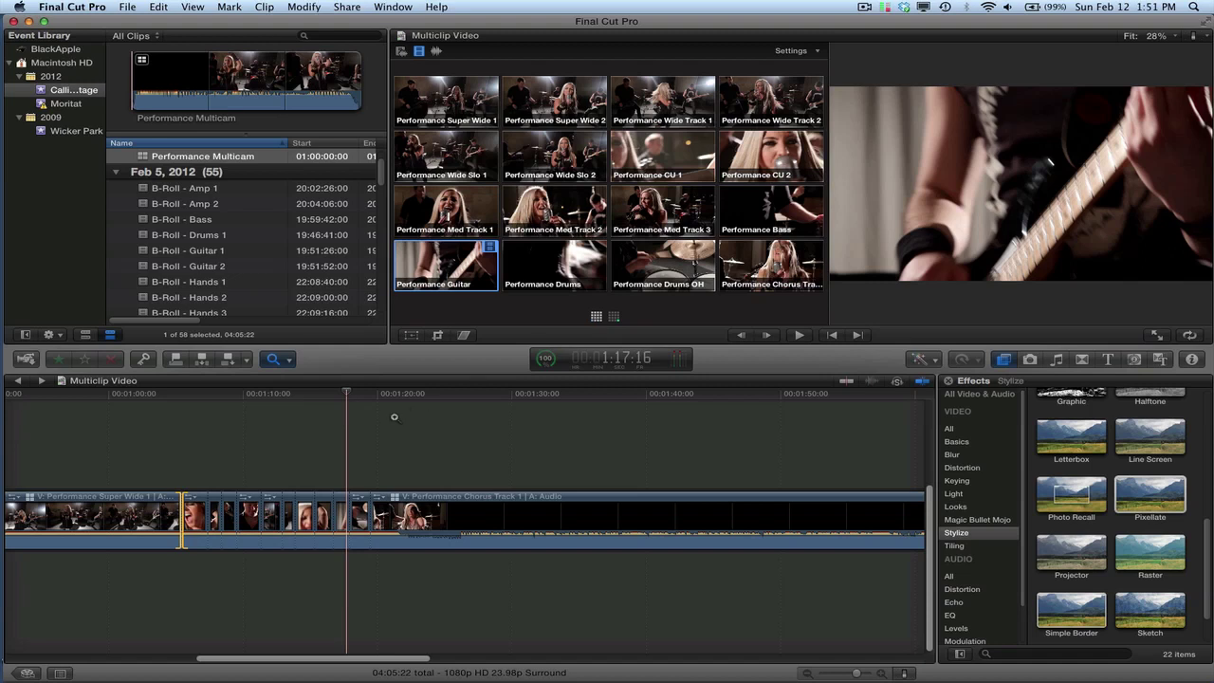
pyautogui.click(315, 396)
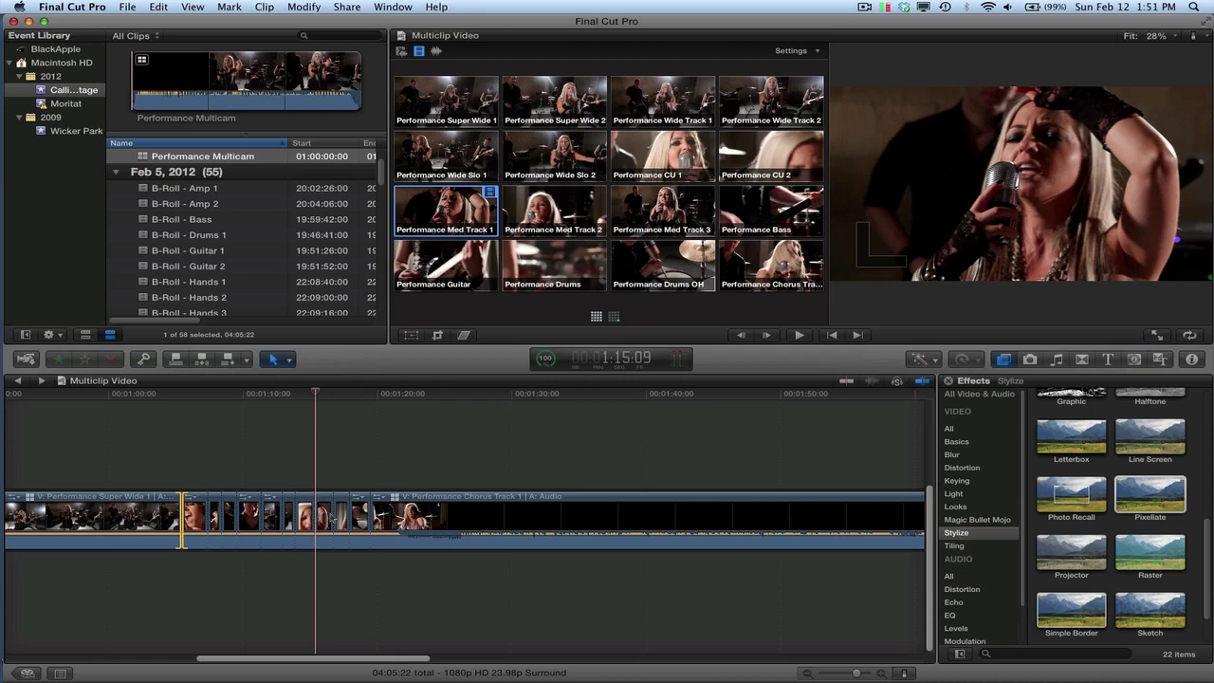
# Step: Review from 1:15:19, then drag the Med Track 1 to Guitar cut four frames earlier
pyautogui.press('super+equal')
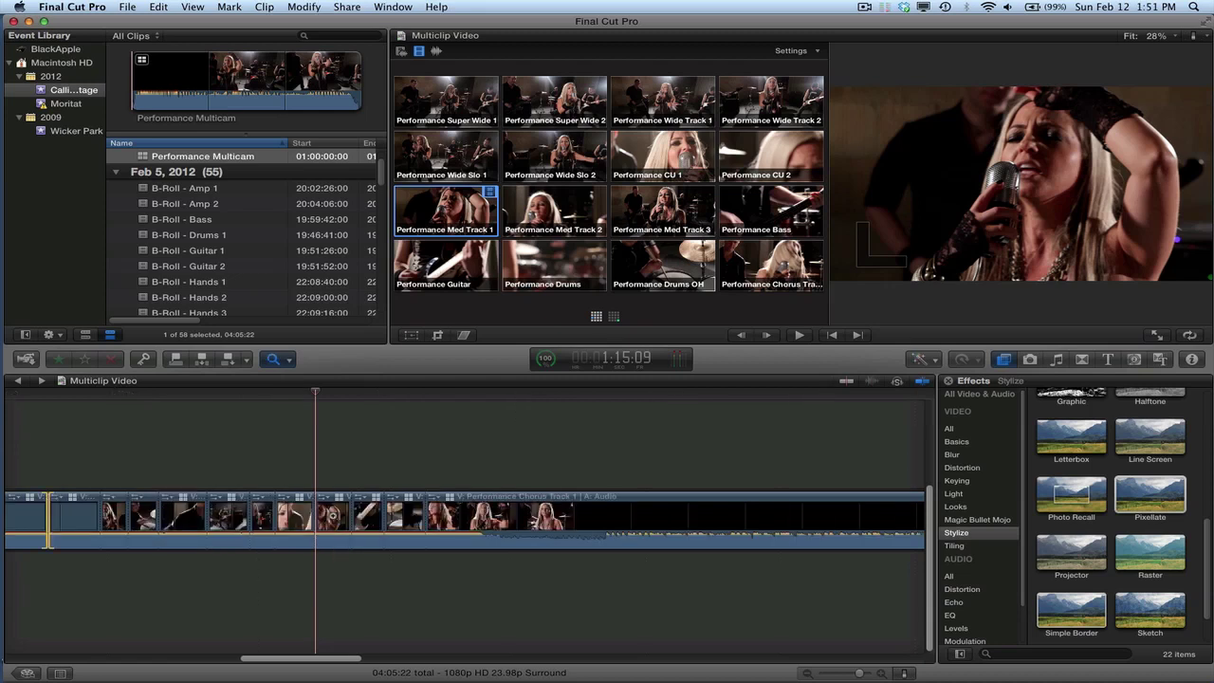
pyautogui.click(327, 395)
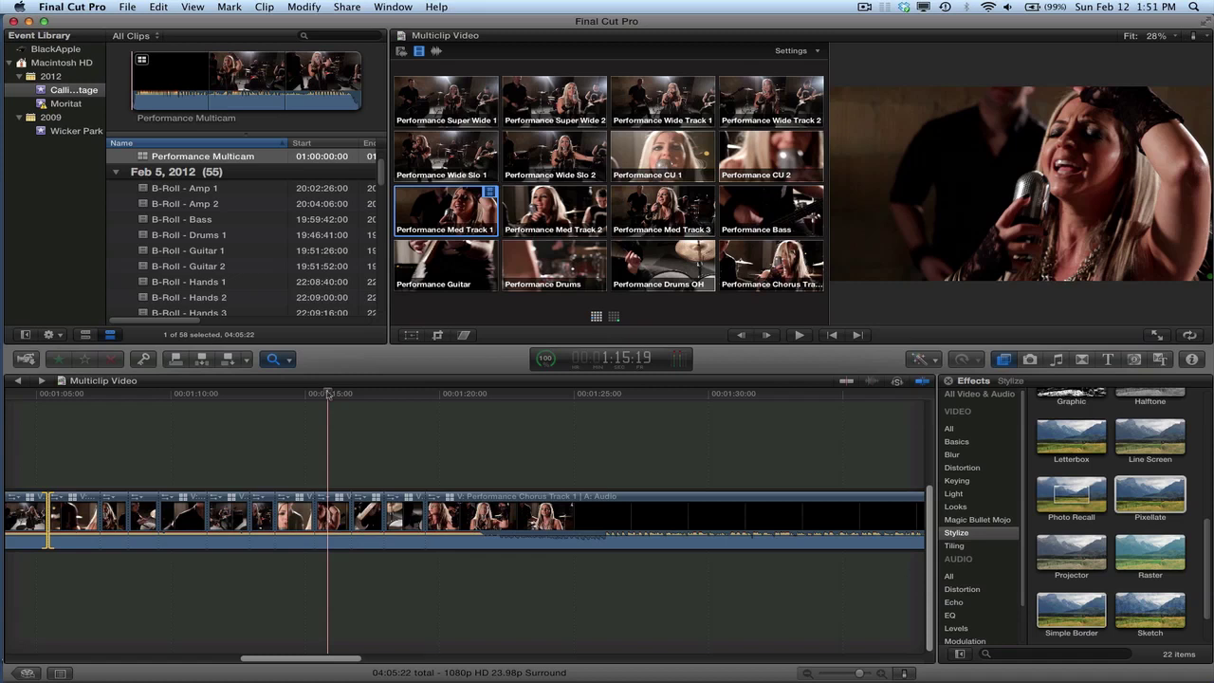
pyautogui.press('space')
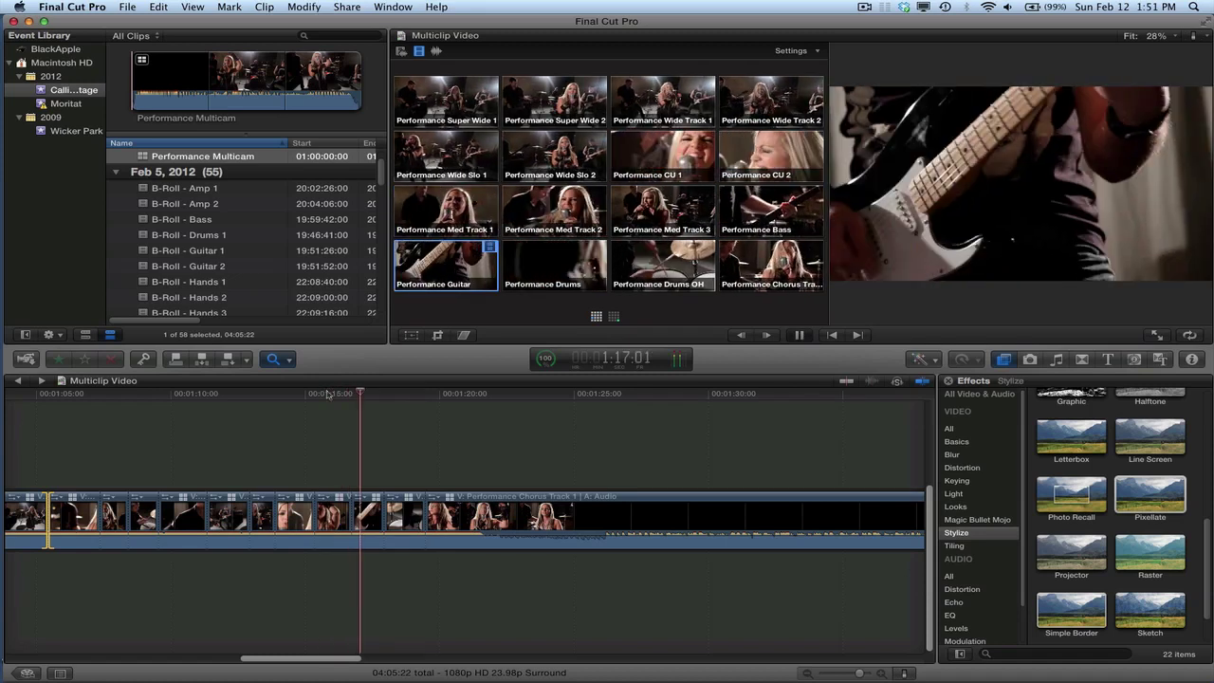
pyautogui.press('space')
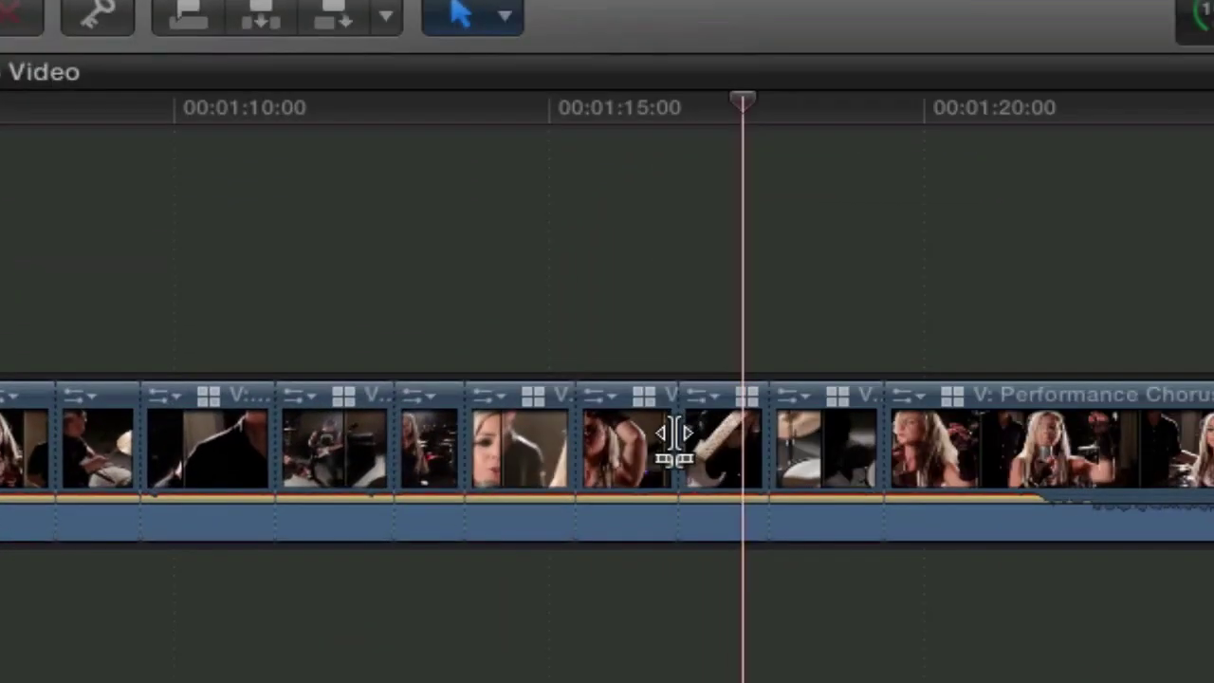
pyautogui.moveTo(350, 512); pyautogui.dragTo(348, 510)
pyautogui.moveTo(668, 433); pyautogui.dragTo(662, 434)
pyautogui.click(628, 107)
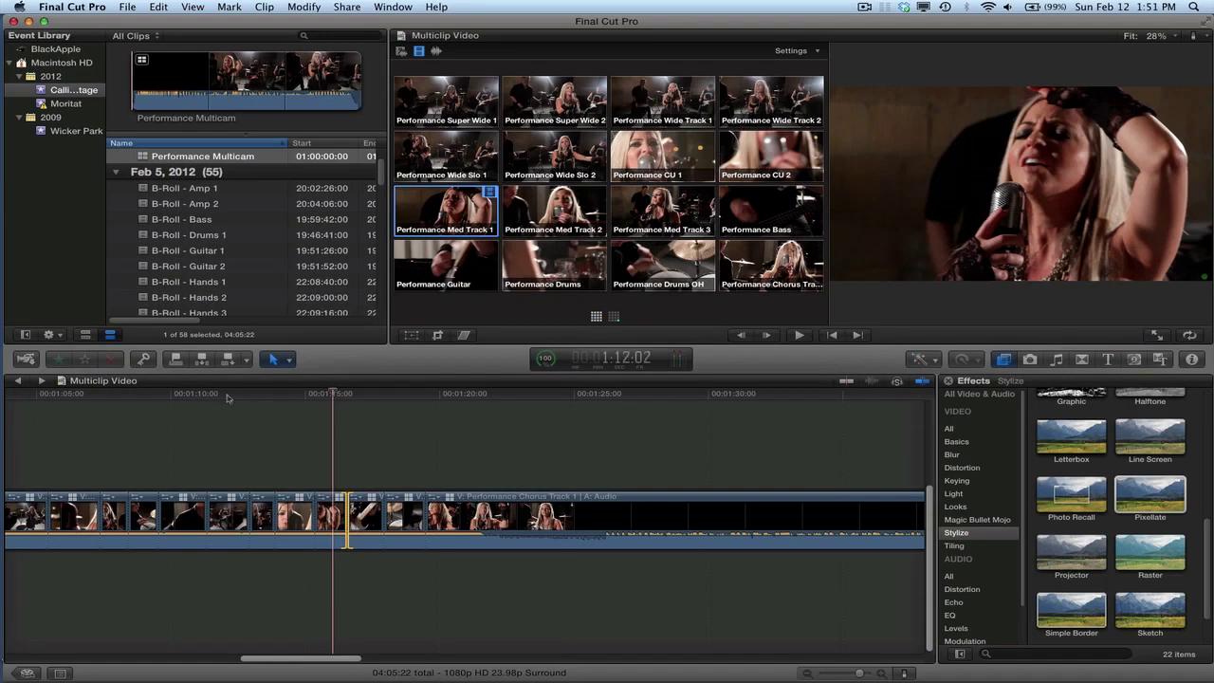
# Step: Replay the section from 1:12:02 twice to locate the short shot
pyautogui.click(228, 398)
pyautogui.press('space')
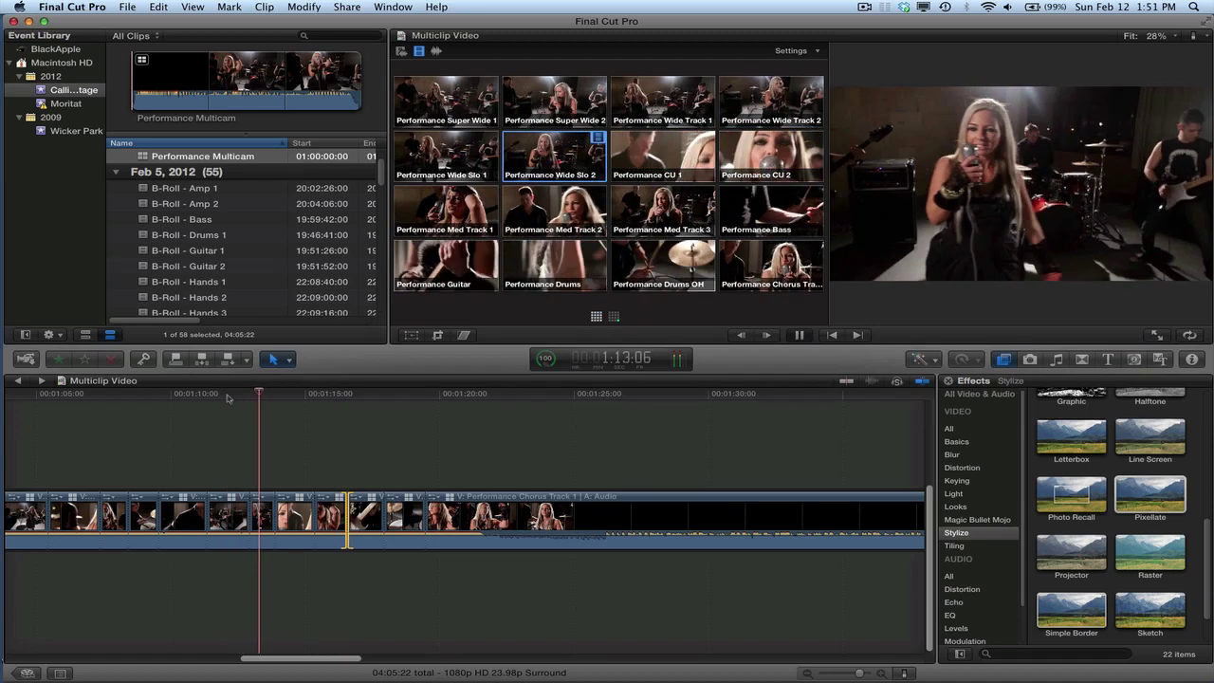
pyautogui.click(227, 398)
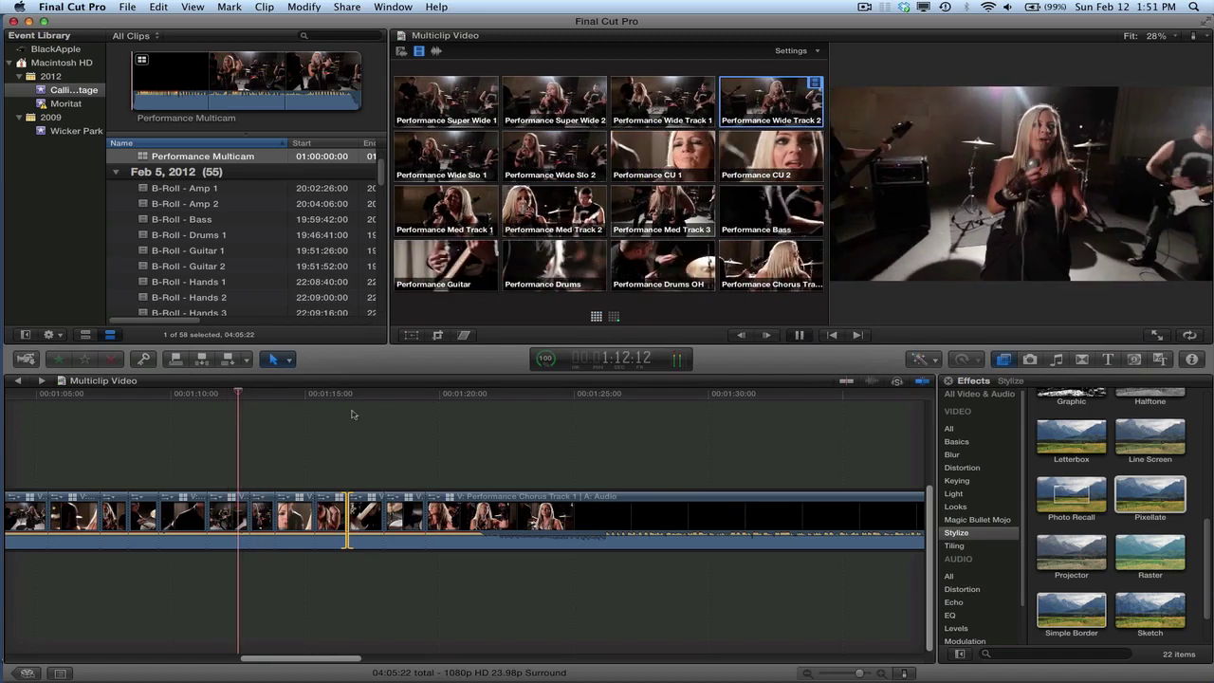
pyautogui.press('space')
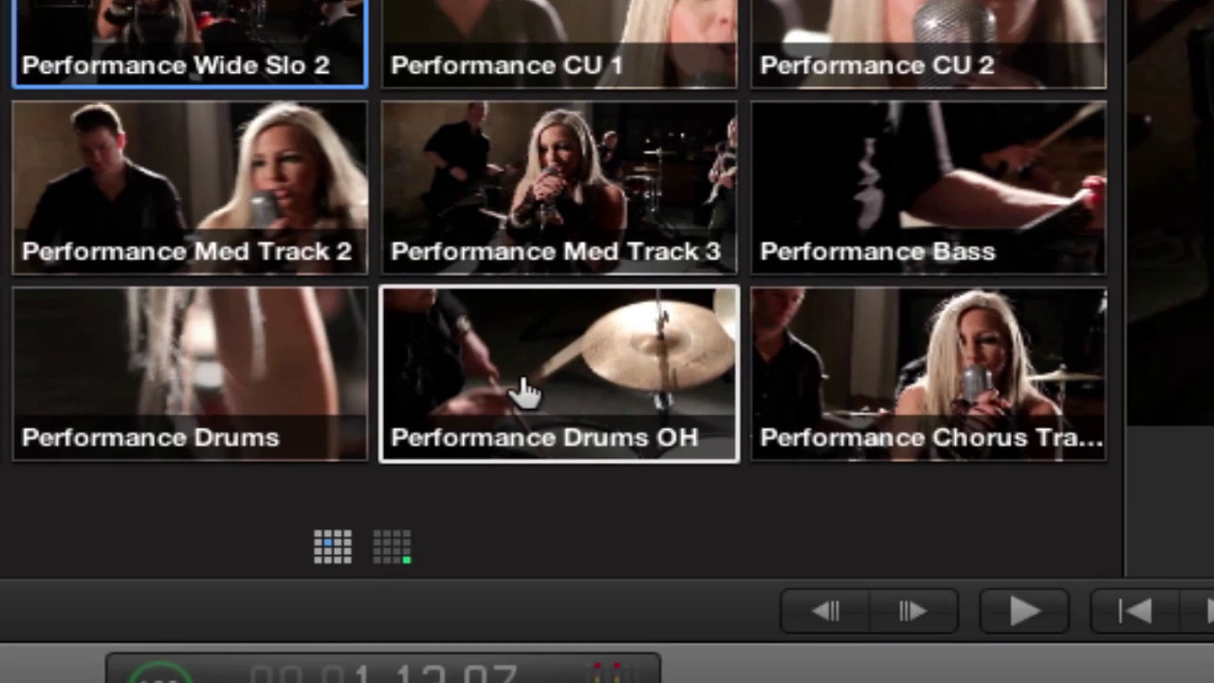
# Step: Switch the short shot to the Performance Drums OH angle, review it, and fit the timeline
pyautogui.click(525, 384)
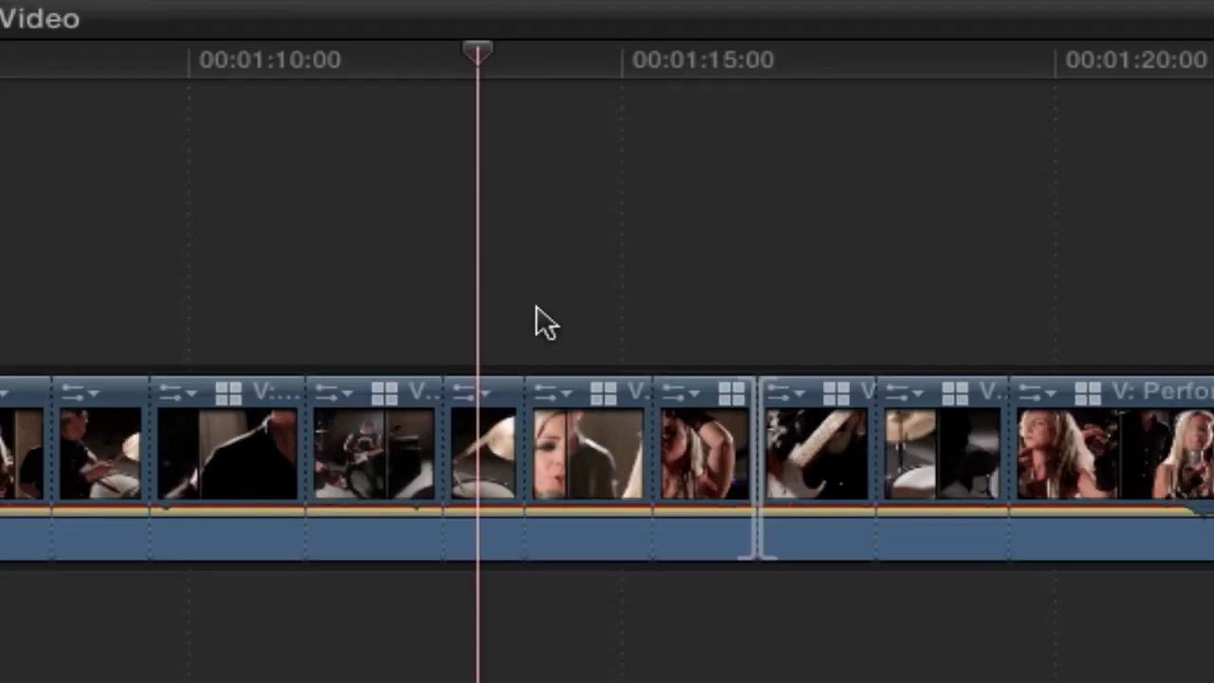
pyautogui.click(401, 68)
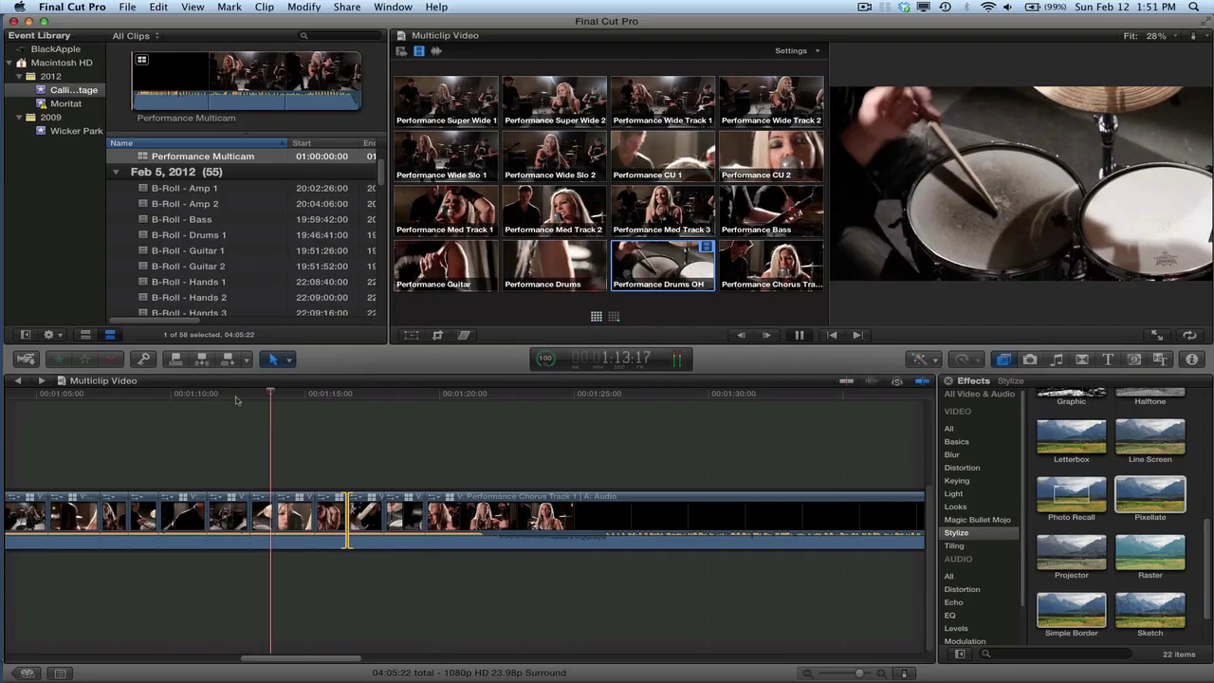
pyautogui.press('space')
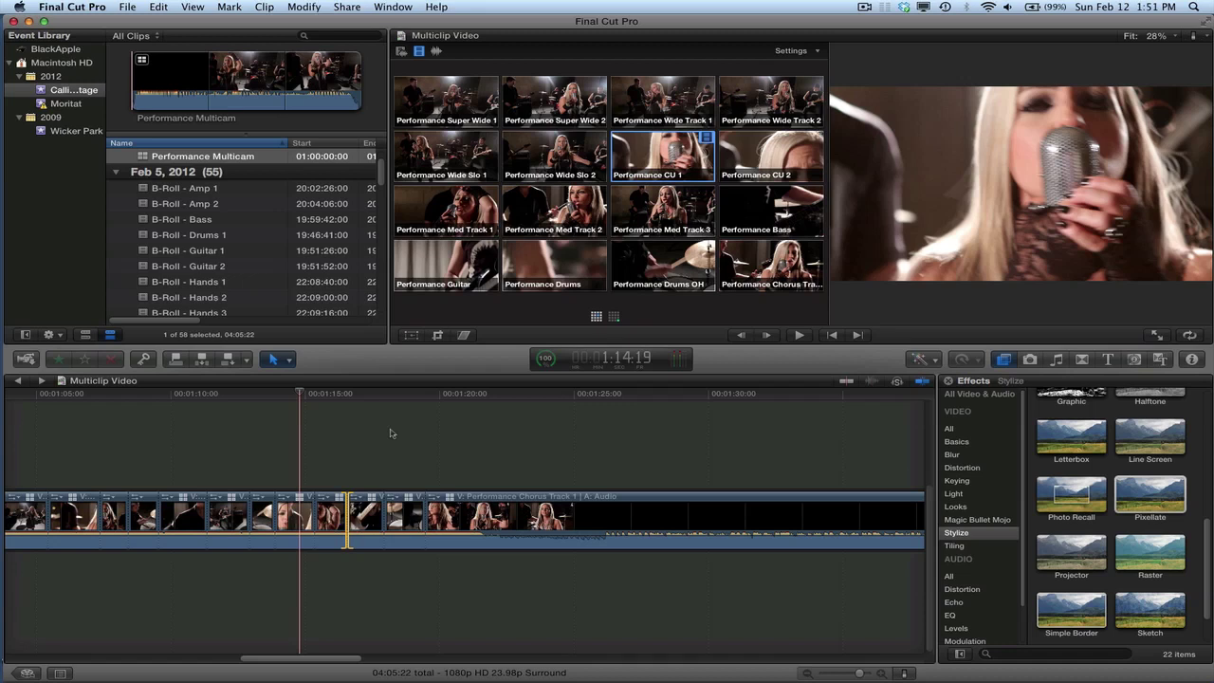
pyautogui.hotkey('shift', 'z')
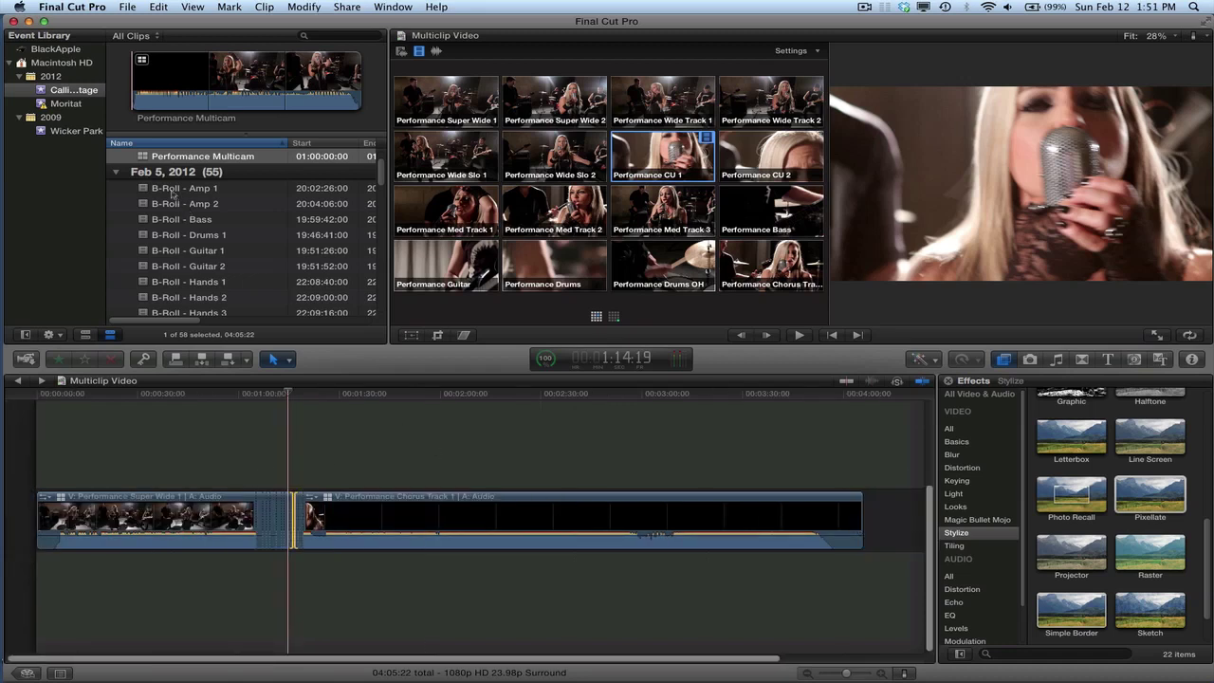
# Step: Connect B-Roll - Amp 1 above the multicam near 1:20, trimmed at both ends to 12:05
pyautogui.moveTo(172, 192); pyautogui.dragTo(254, 459)
pyautogui.moveTo(538, 453); pyautogui.dragTo(379, 455)
pyautogui.moveTo(254, 453); pyautogui.dragTo(322, 455)
# Step: Play back the connected amp B-roll section to check it
pyautogui.click(299, 393)
pyautogui.press('space')
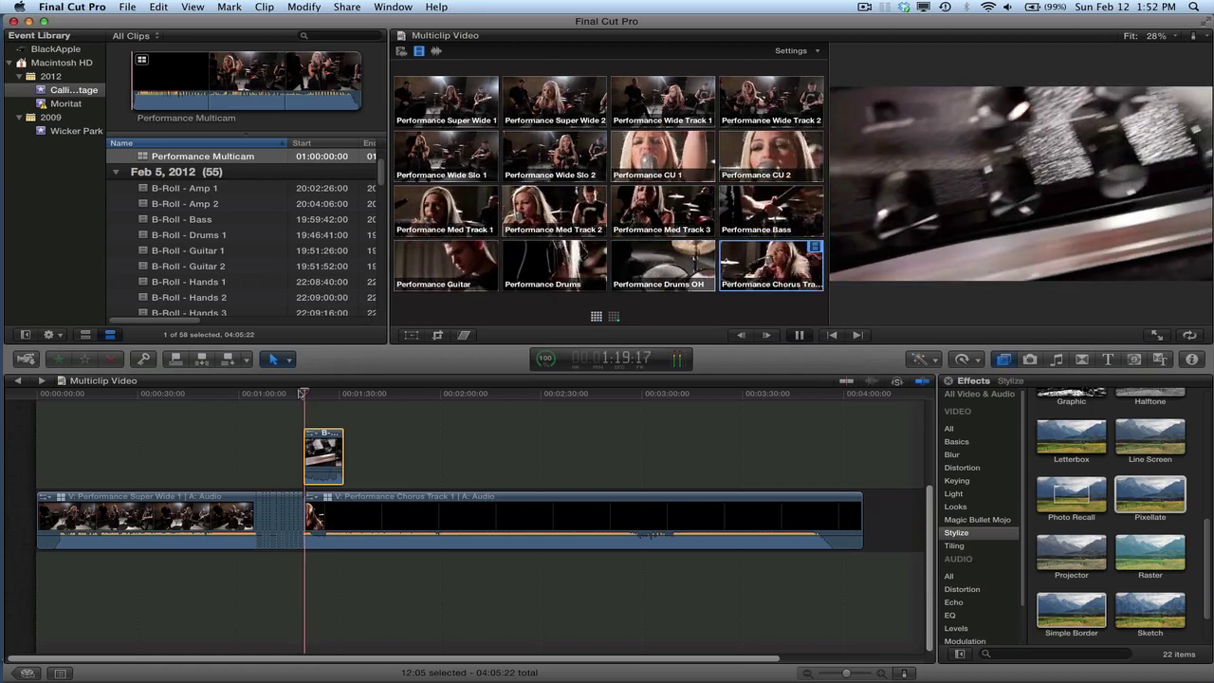
pyautogui.press('space')
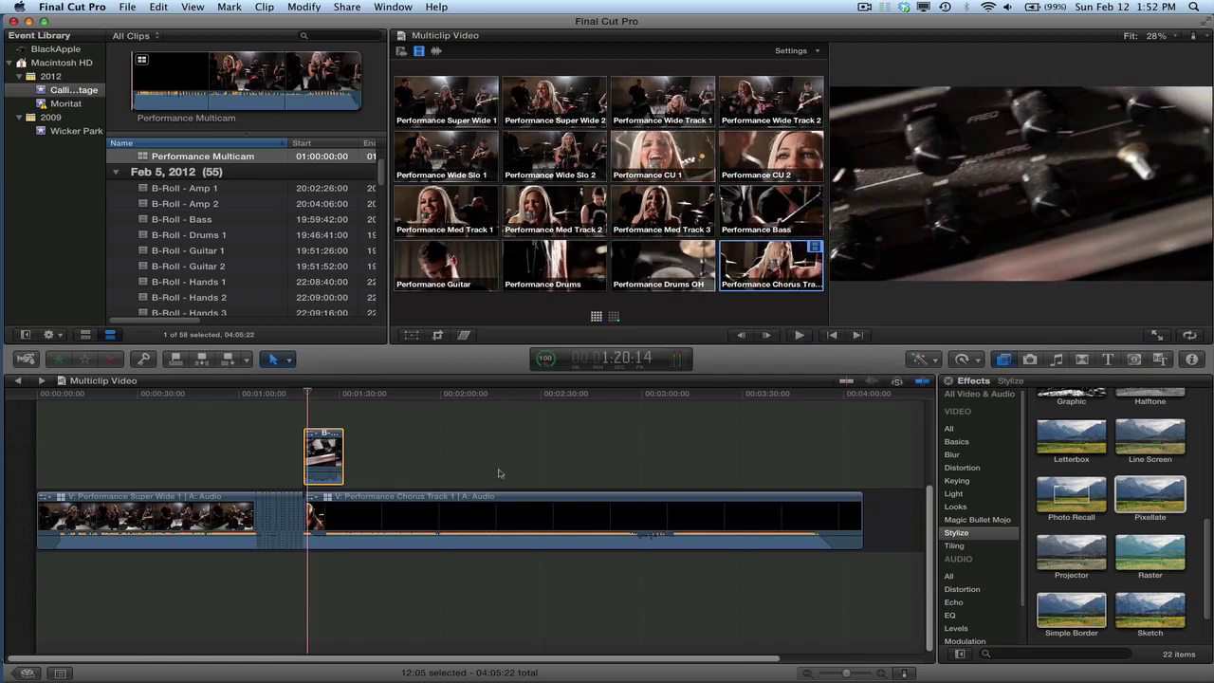